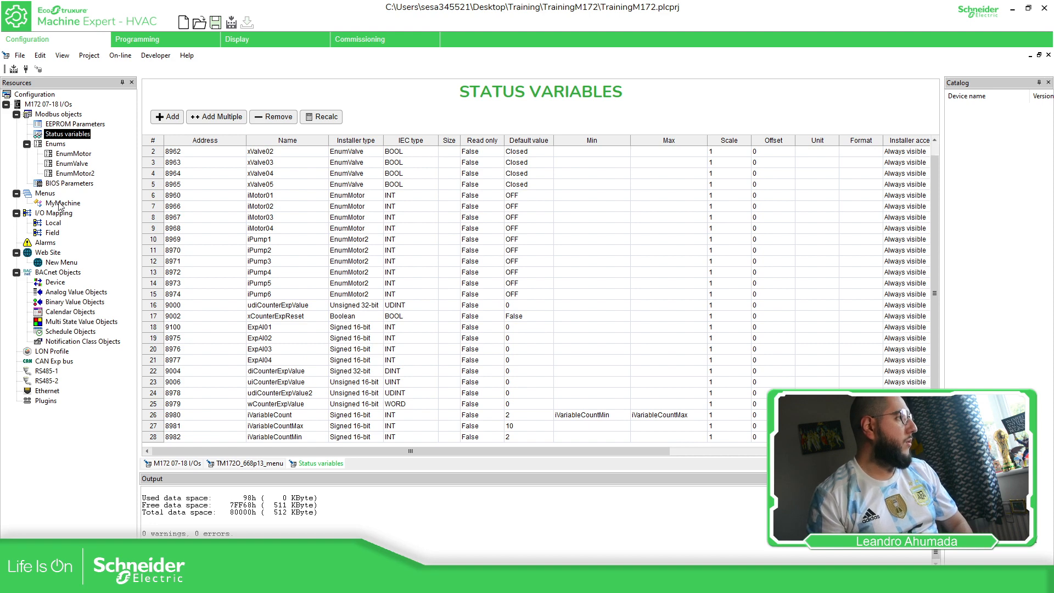
# - Add the variables xValve01 and xValve02 as entries of the MyMachine menu
pyautogui.click(62, 203)
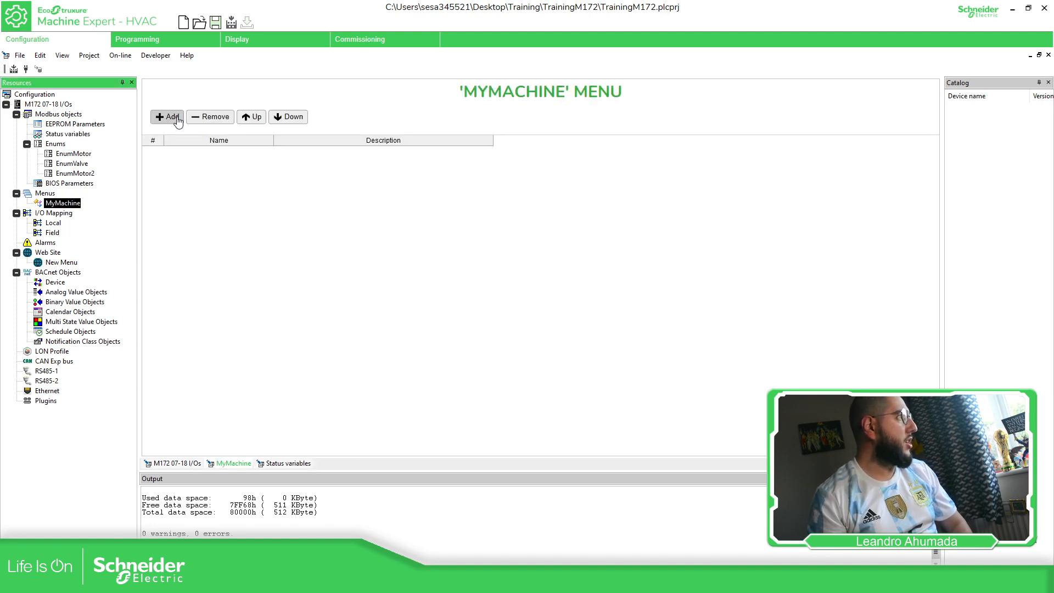
pyautogui.click(167, 116)
pyautogui.click(199, 152)
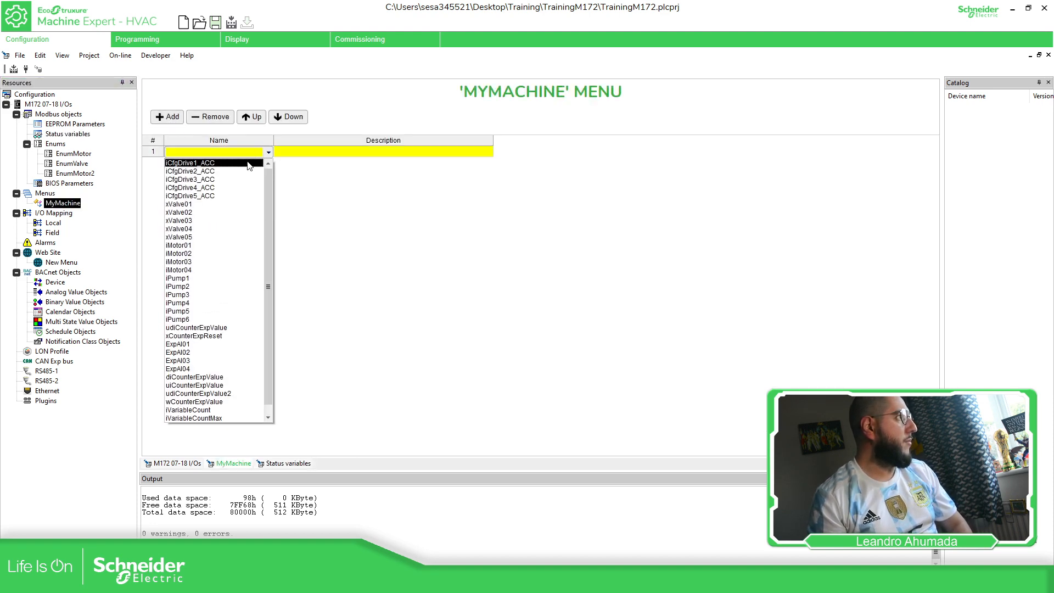
pyautogui.click(199, 204)
pyautogui.click(172, 116)
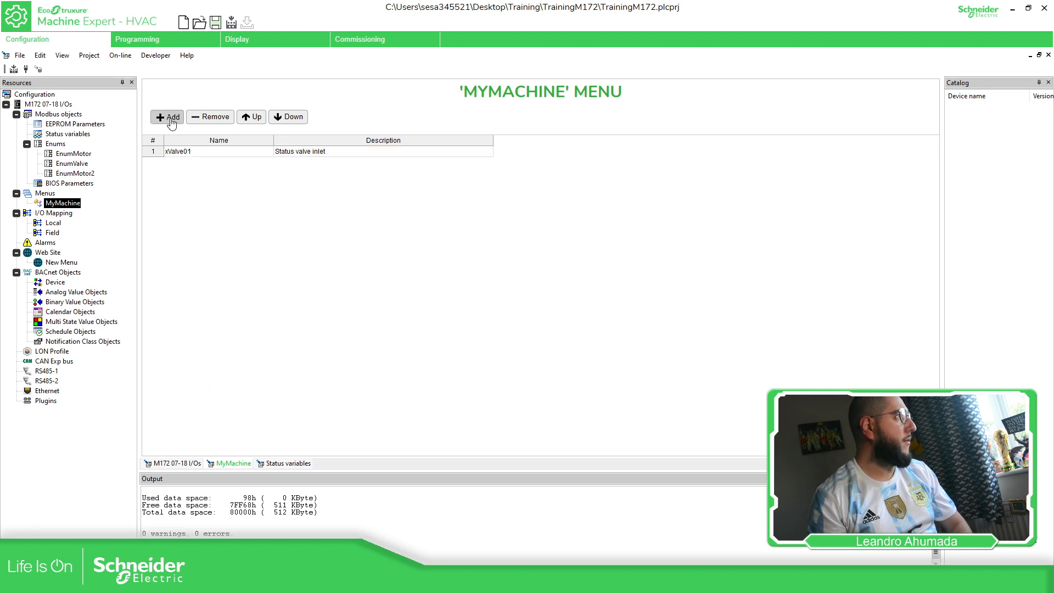
pyautogui.click(218, 163)
pyautogui.click(218, 166)
pyautogui.click(187, 227)
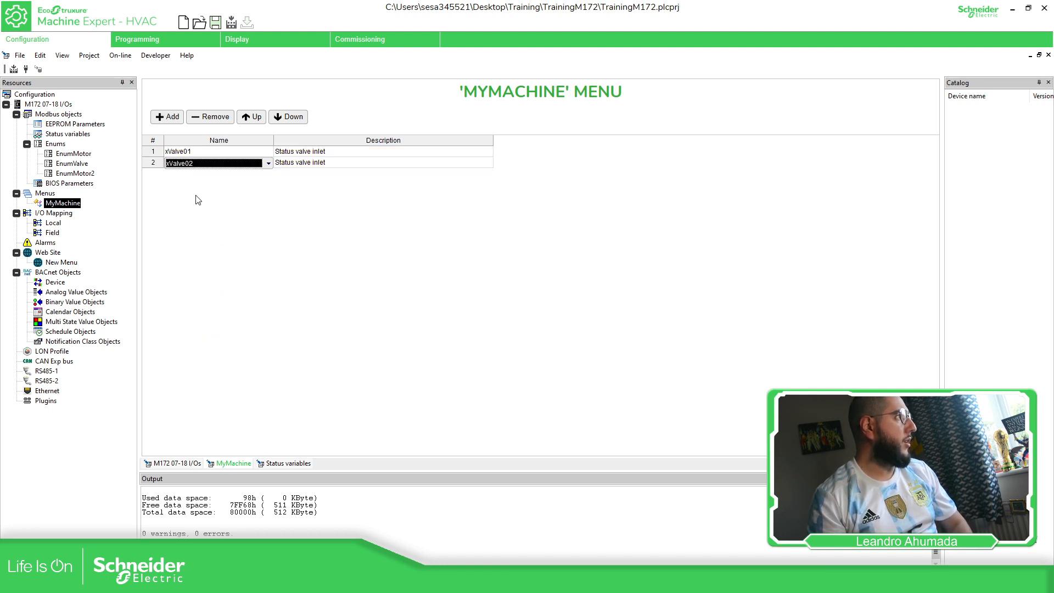
# - Add a submenu named Valves under the MyMachine menu
pyautogui.rightClick(75, 204)
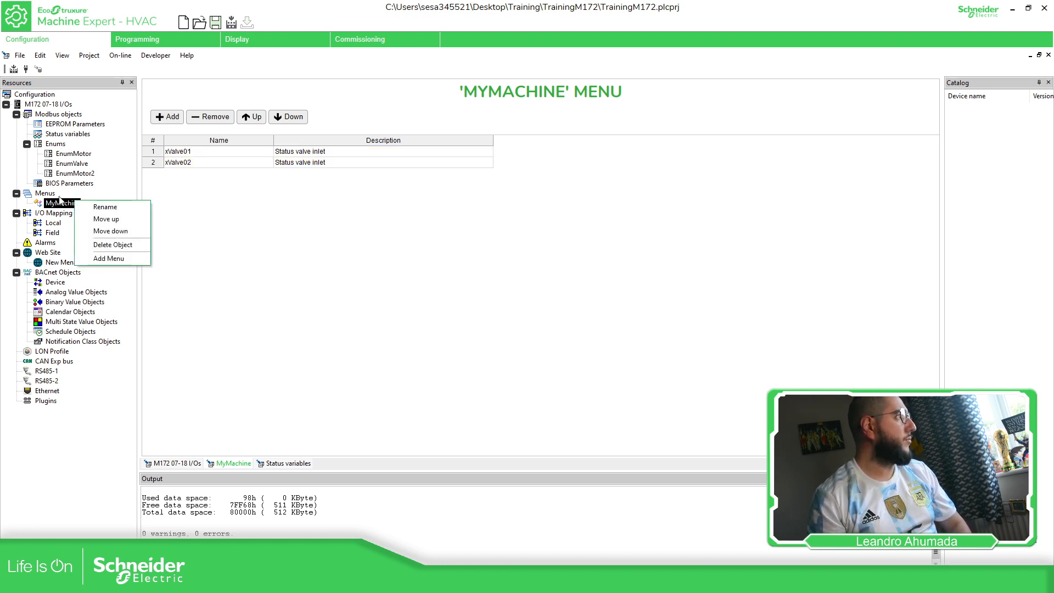
pyautogui.rightClick(59, 202)
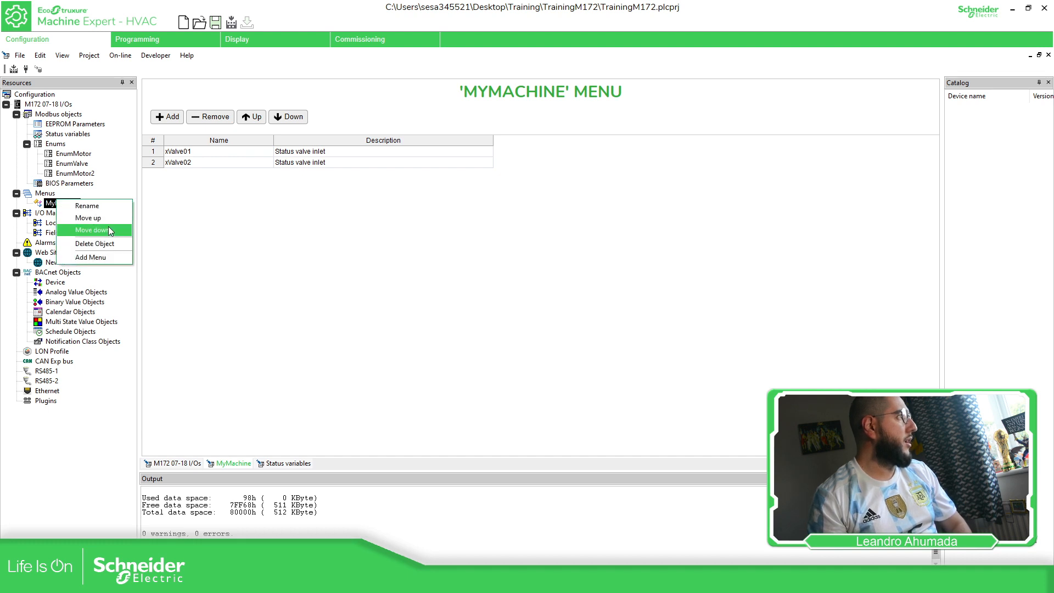
pyautogui.click(110, 257)
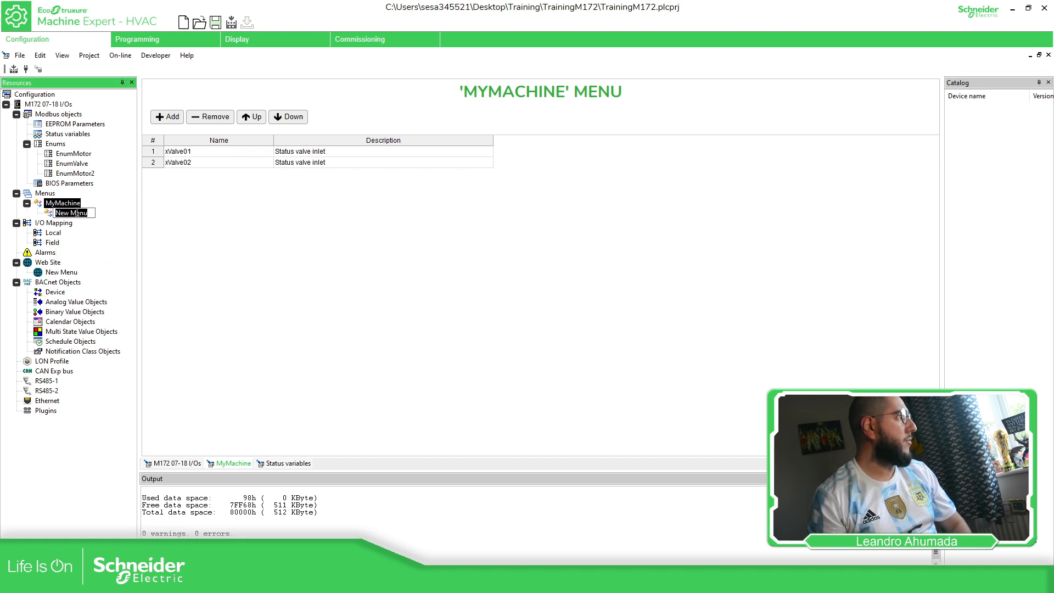
pyautogui.write('Va')
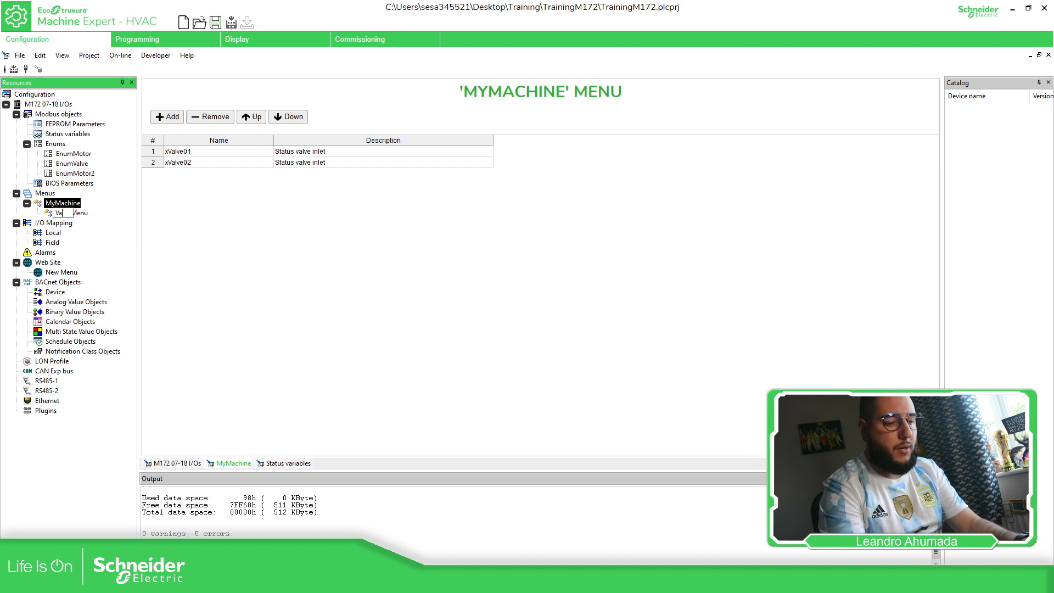
pyautogui.write('lves')
pyautogui.press('Return')
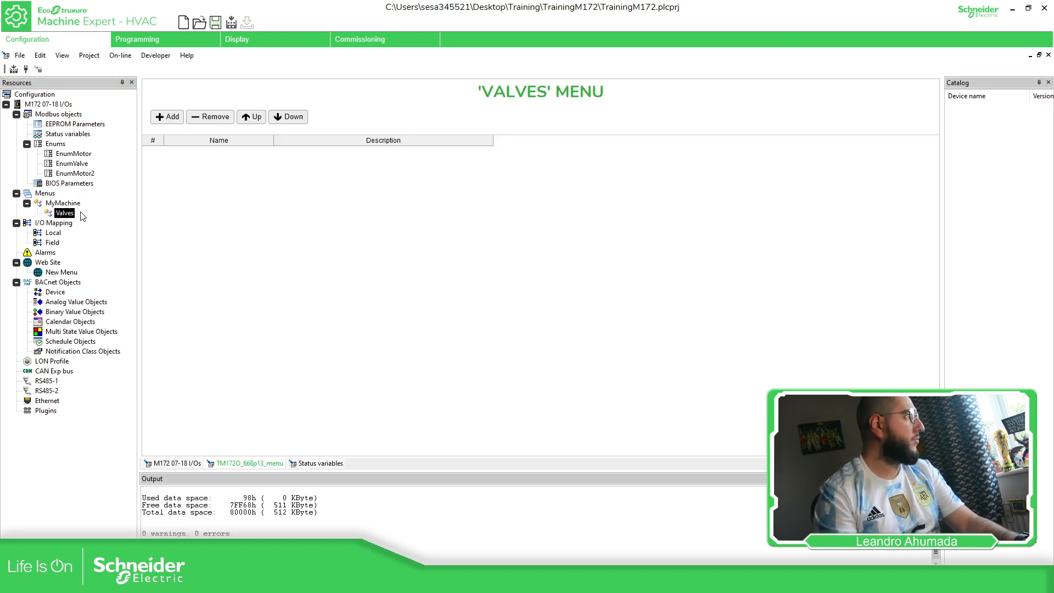
# - Add the variables xValve01, xValve02 and xValve03 as entries of the Valves submenu
pyautogui.click(167, 116)
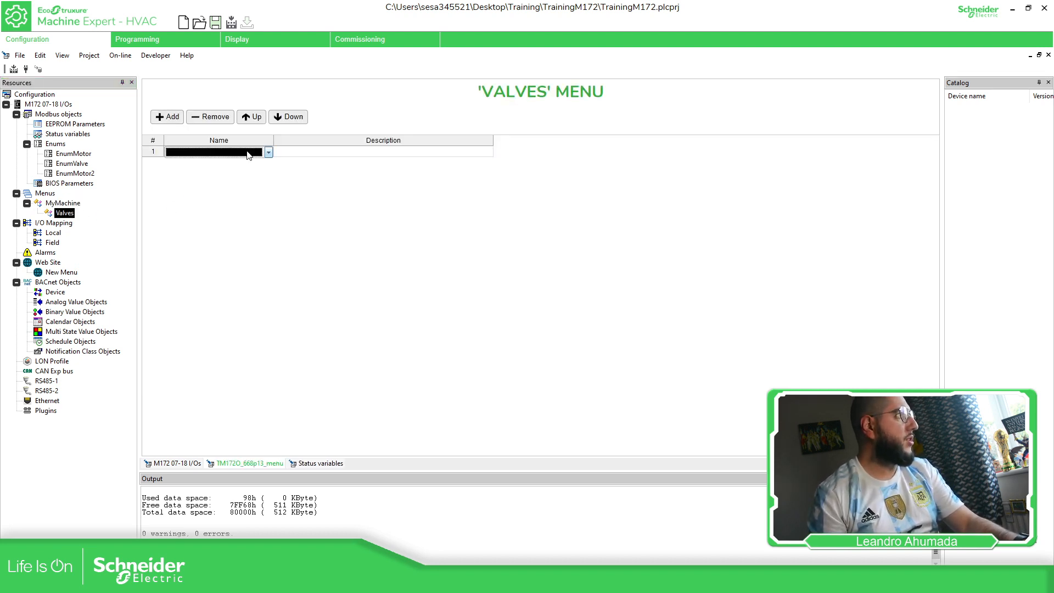
pyautogui.click(268, 152)
pyautogui.click(190, 204)
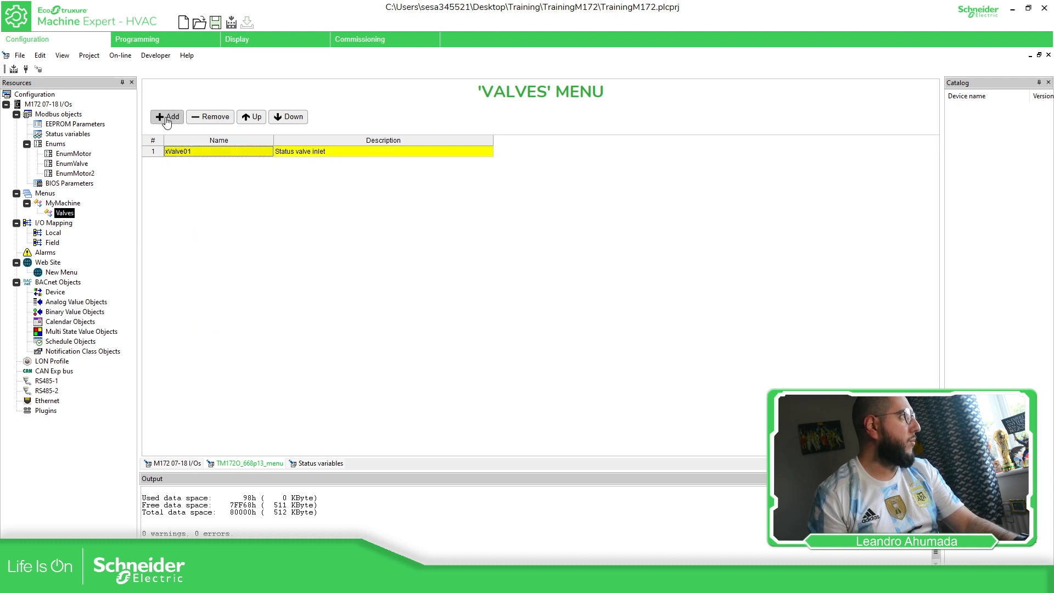
pyautogui.click(168, 116)
pyautogui.click(209, 163)
pyautogui.click(183, 224)
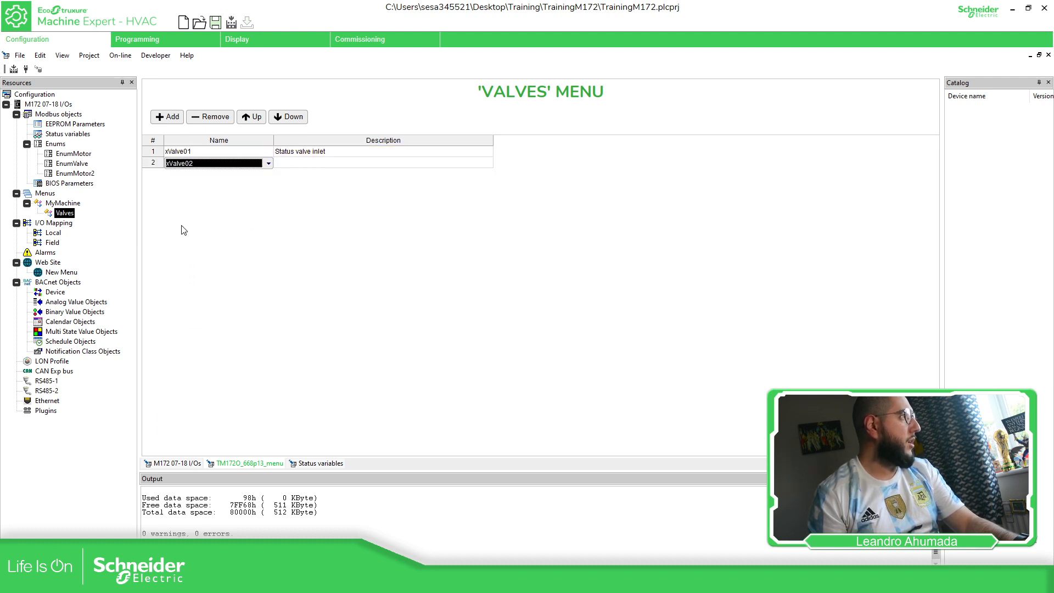
pyautogui.click(168, 117)
pyautogui.click(214, 174)
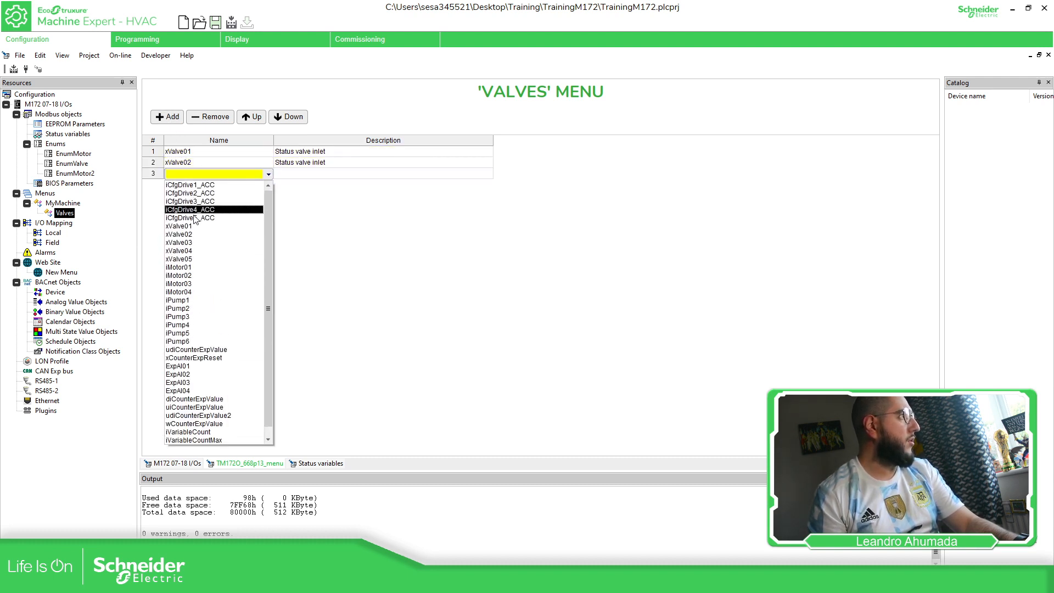
pyautogui.click(189, 242)
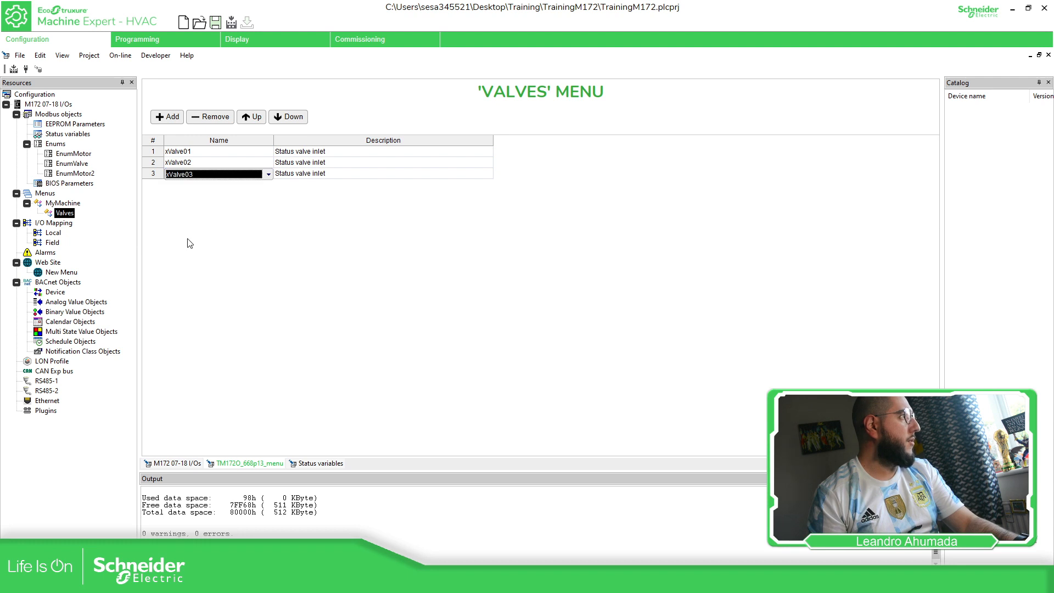
# - Add a second submenu named Pumps under the MyMachine menu
pyautogui.rightClick(71, 204)
pyautogui.click(113, 264)
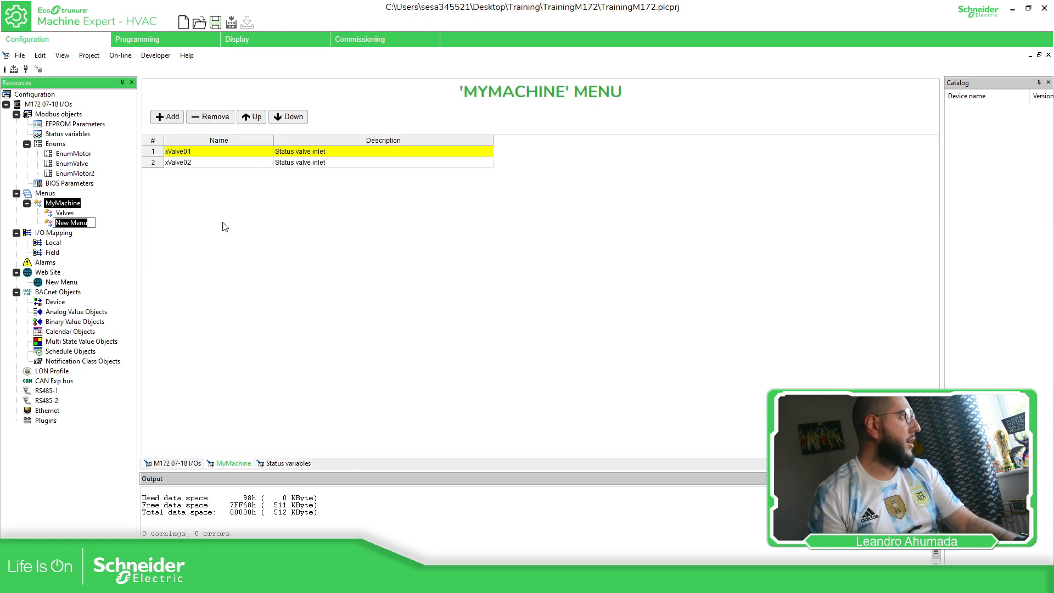
pyautogui.write('Pump')
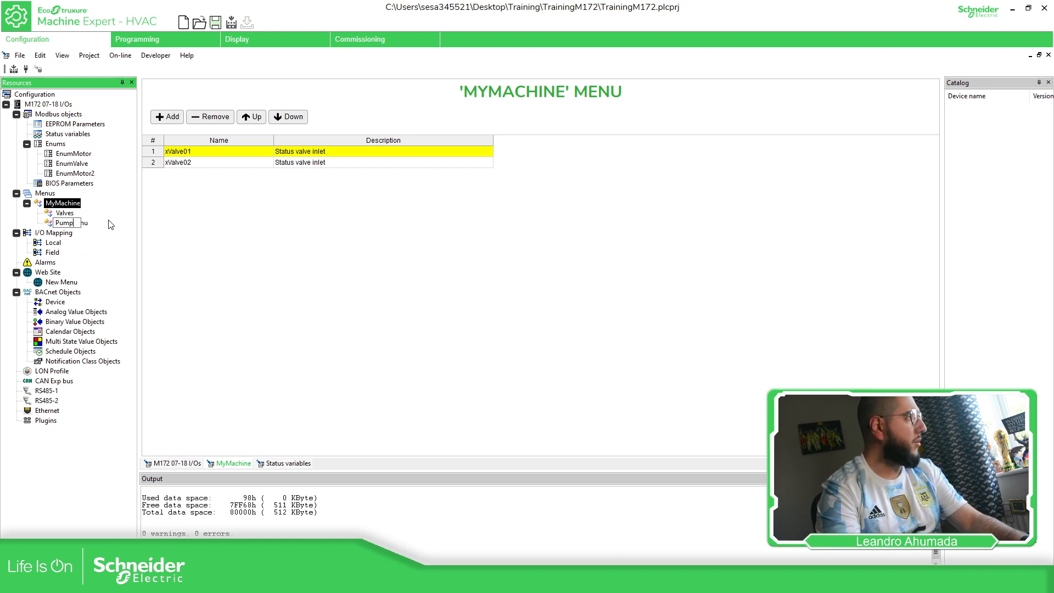
pyautogui.write('s')
pyautogui.press('Return')
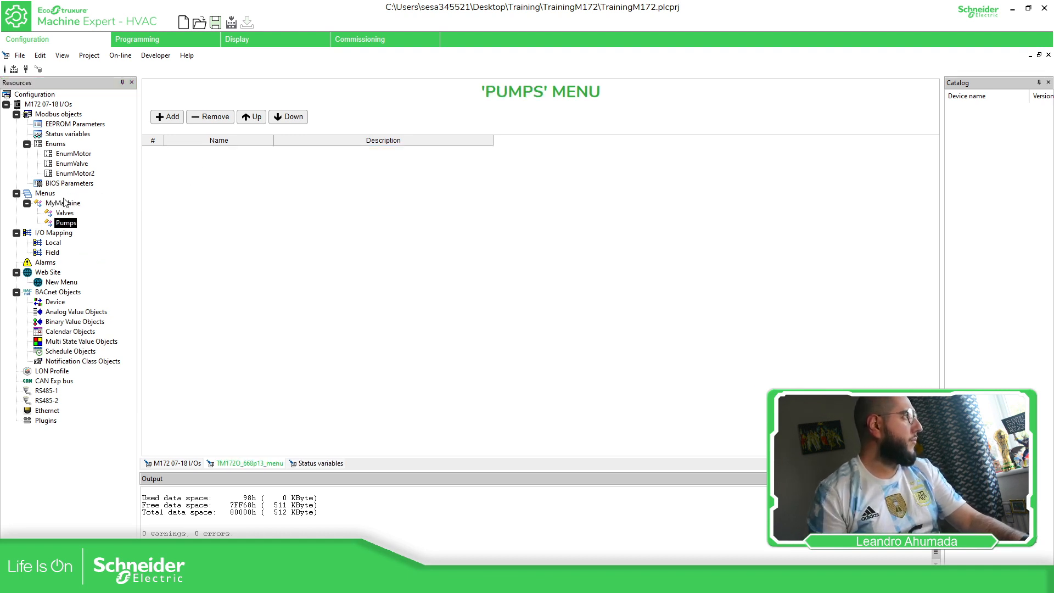
# - Remove the xValve01 and xValve02 entries from the MyMachine menu itself
pyautogui.moveTo(159, 157); pyautogui.dragTo(156, 171)
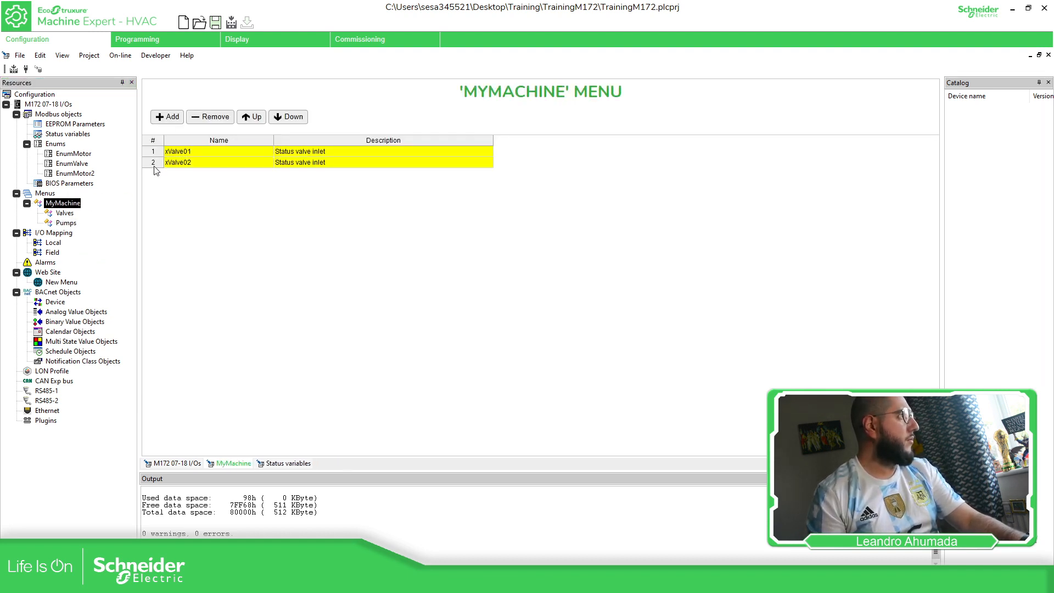
pyautogui.click(211, 118)
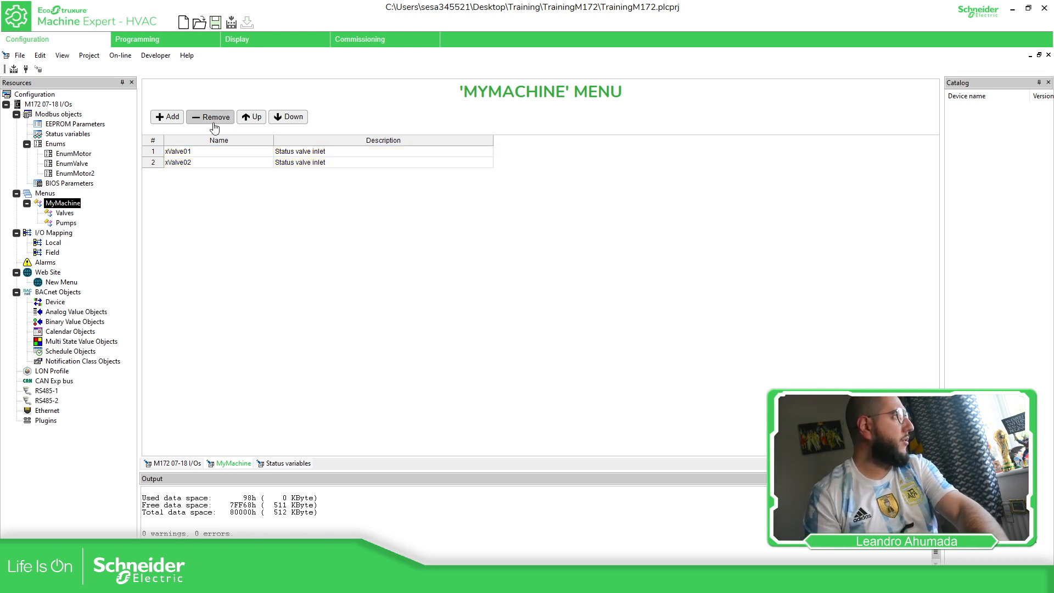
# - Add the variables iPump1 and iPump2 as entries of the Pumps submenu
pyautogui.click(68, 222)
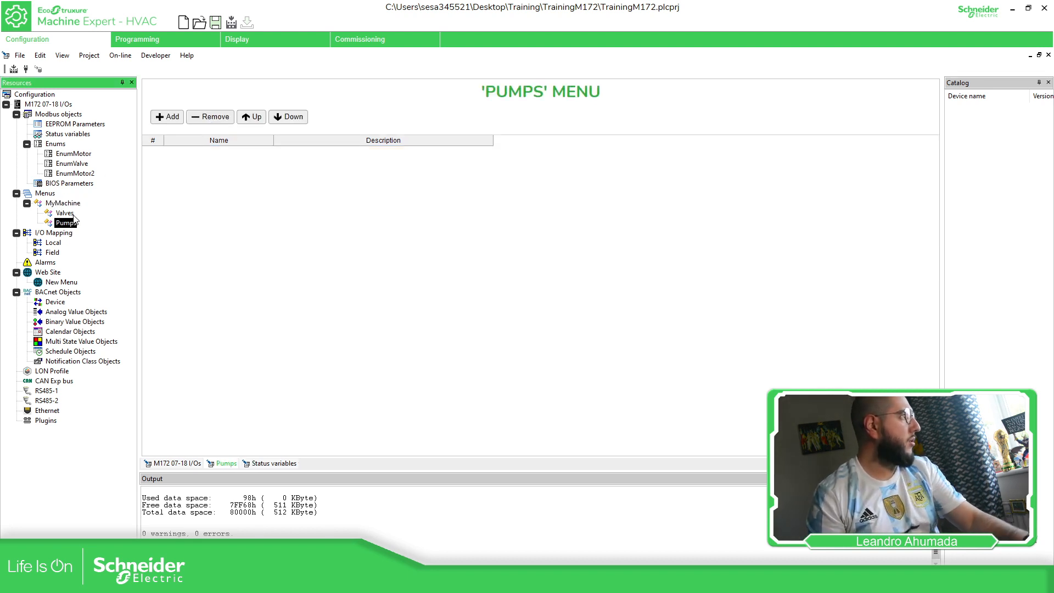
pyautogui.press('Up')
pyautogui.click(67, 223)
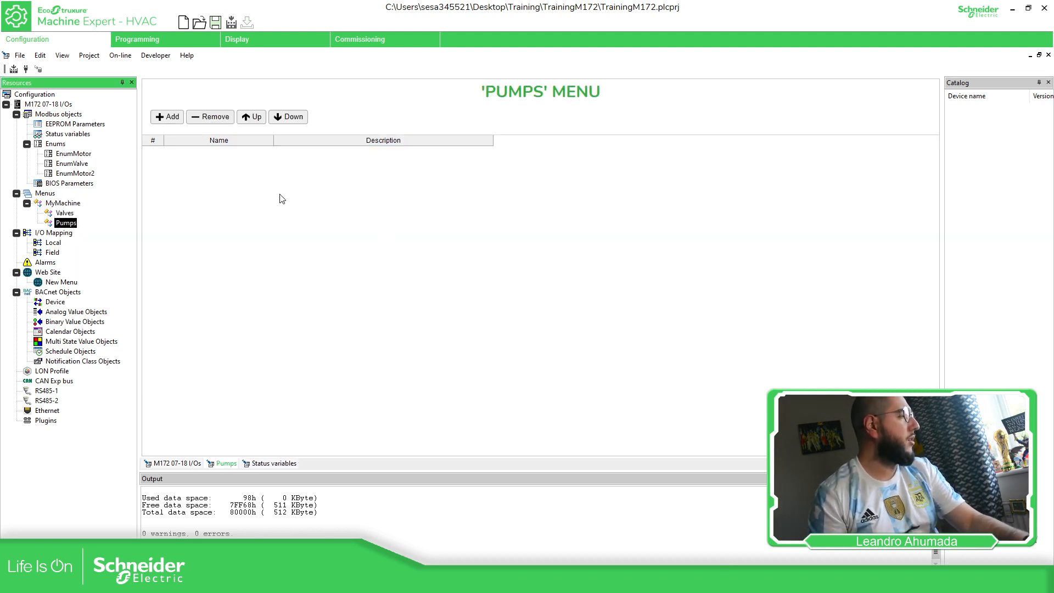
pyautogui.click(167, 116)
pyautogui.click(268, 152)
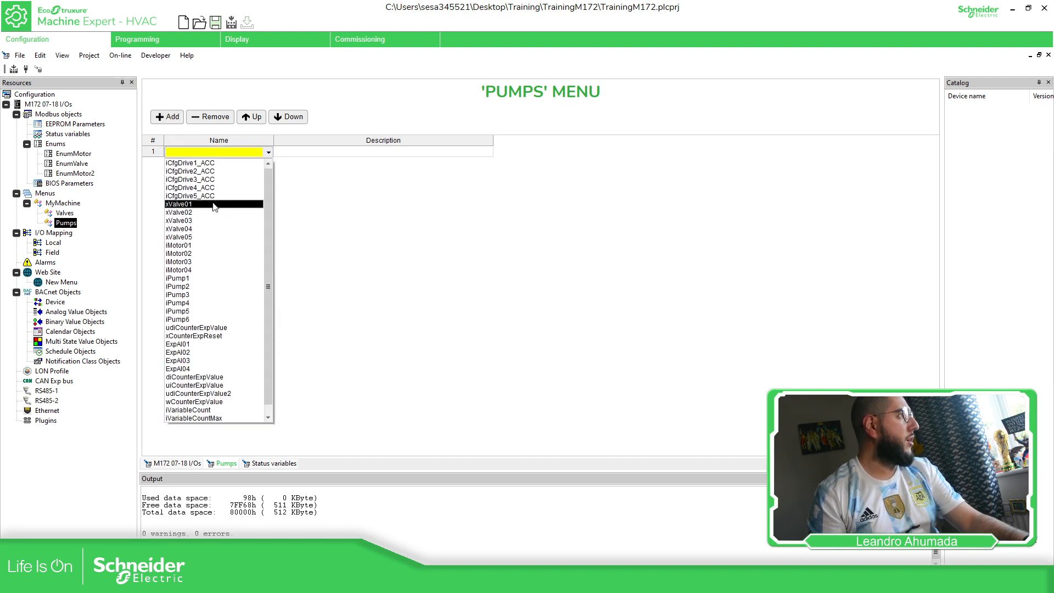
pyautogui.click(181, 278)
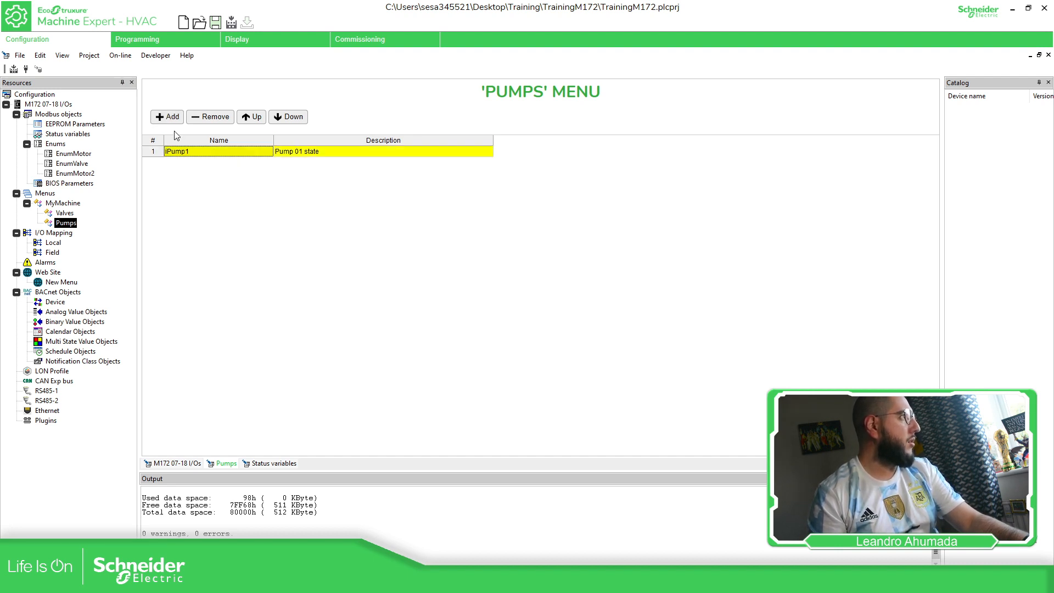
pyautogui.click(171, 116)
pyautogui.click(268, 163)
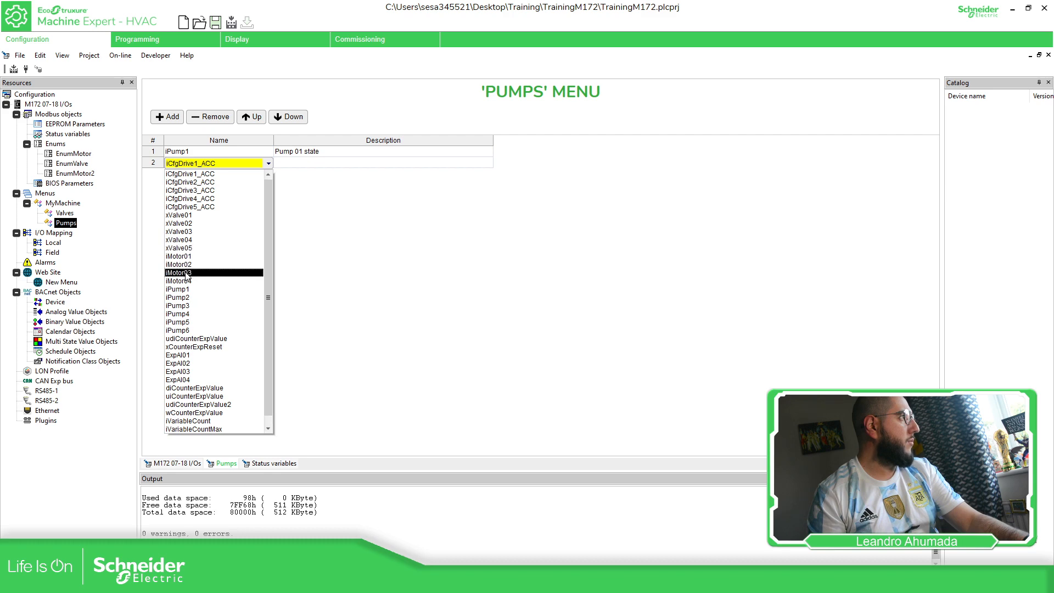
pyautogui.click(182, 298)
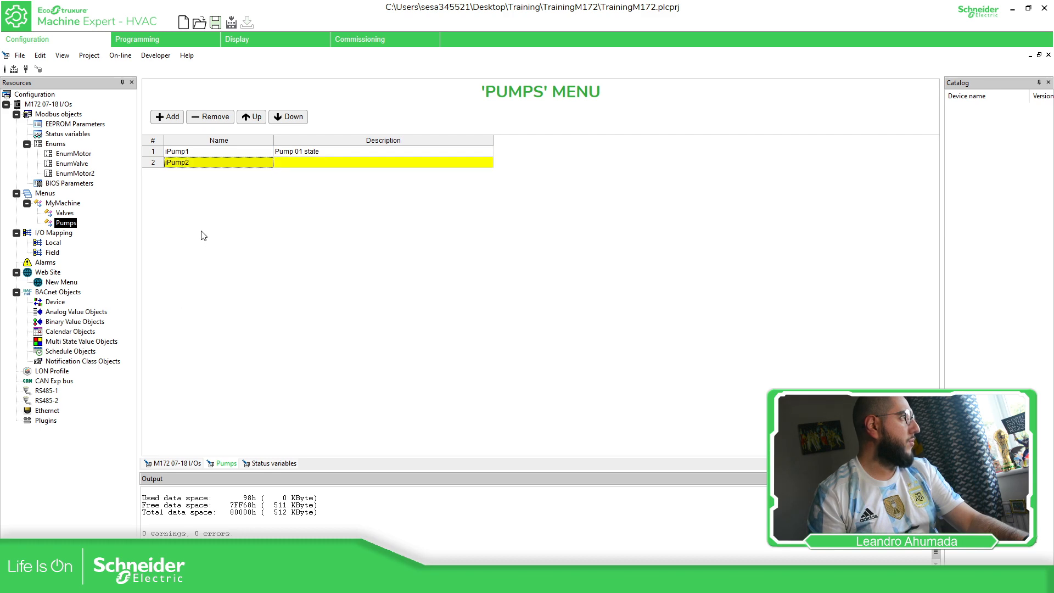
# - Check the status variables and EEPROM parameters, and add a submenu named Drives under the MyMachine menu
pyautogui.click(79, 134)
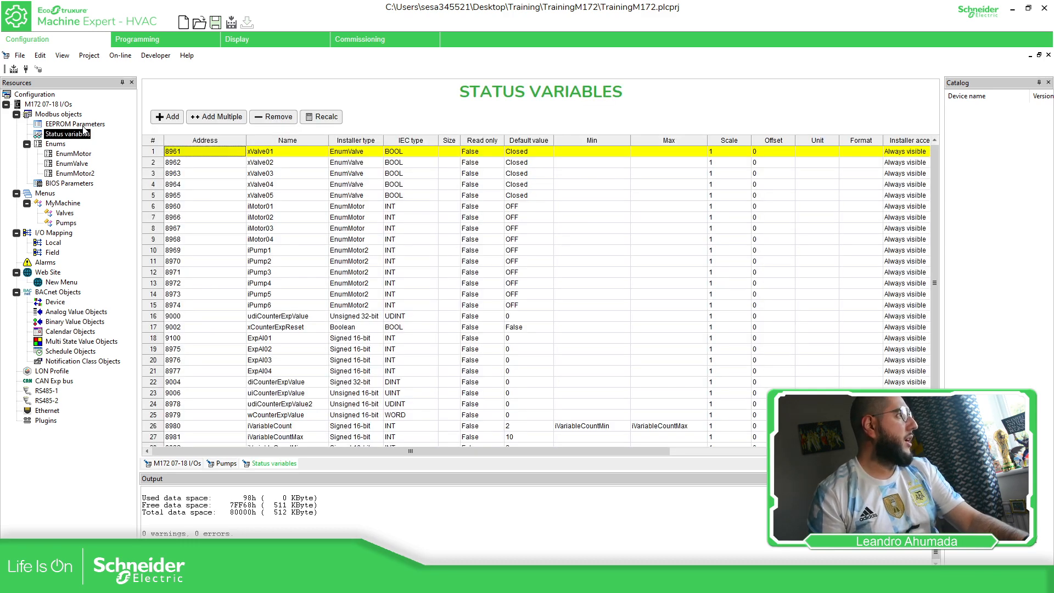
pyautogui.click(83, 124)
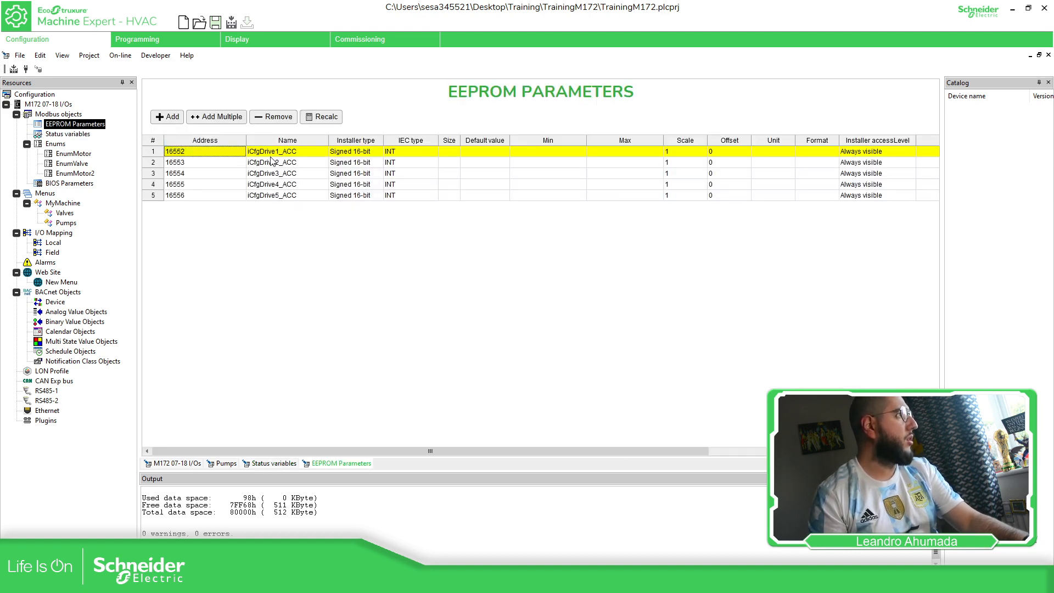
pyautogui.click(63, 203)
pyautogui.rightClick(63, 204)
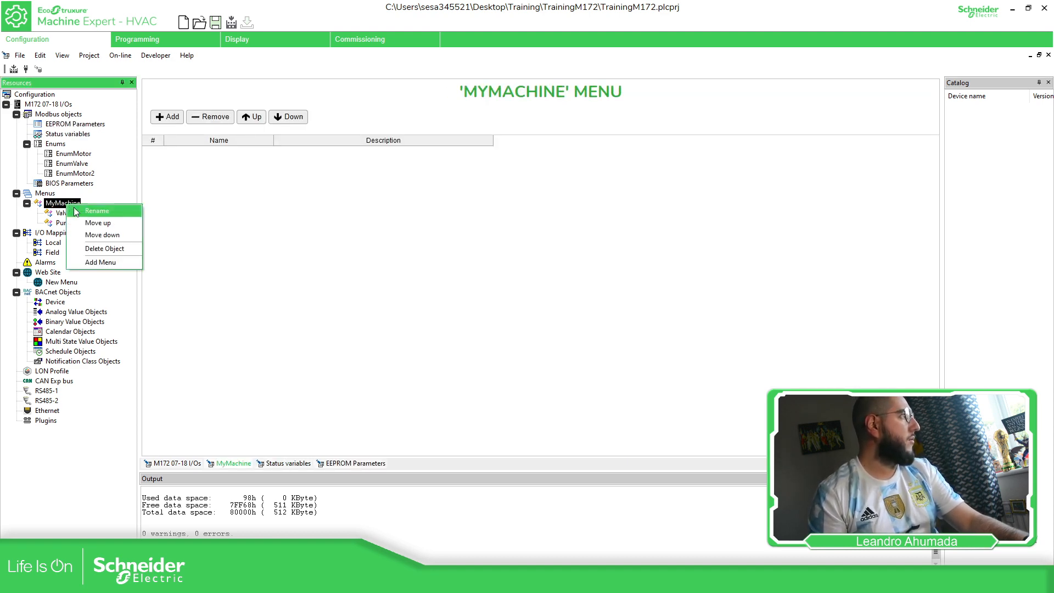
pyautogui.click(101, 262)
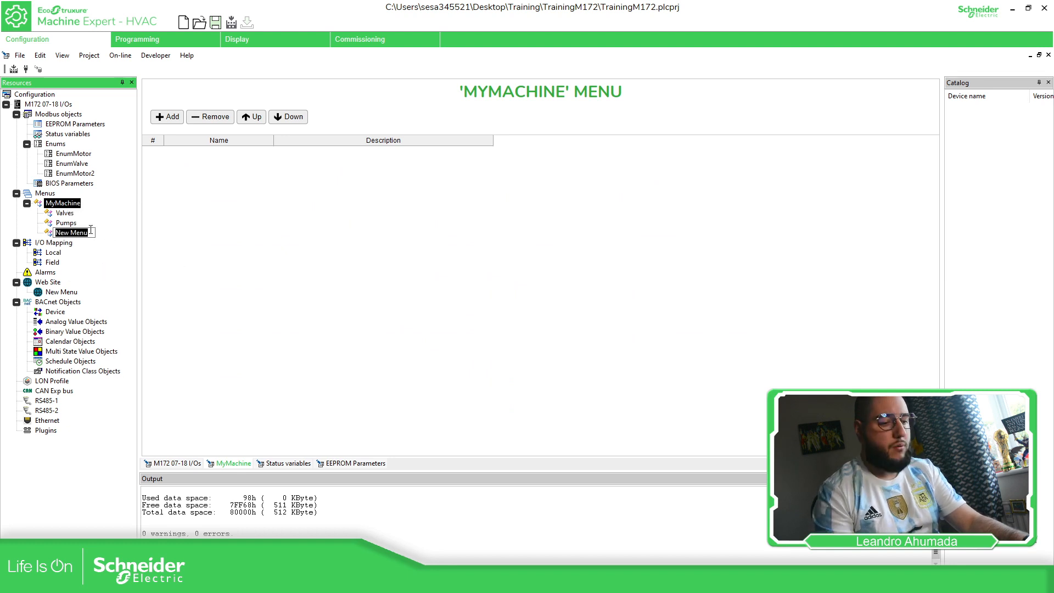
pyautogui.write('Drives')
pyautogui.press('Return')
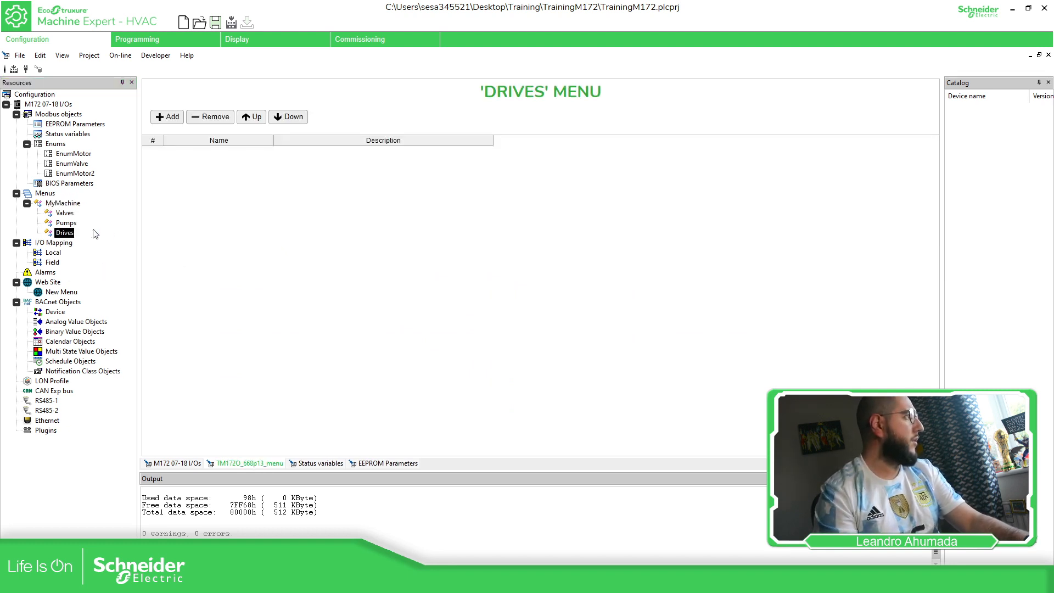
# - Add the parameters iCfgDrive1_ACC, iCfgDrive2_ACC and iCfgDrive3_ACC as entries of the Drives submenu
pyautogui.click(170, 118)
pyautogui.click(268, 153)
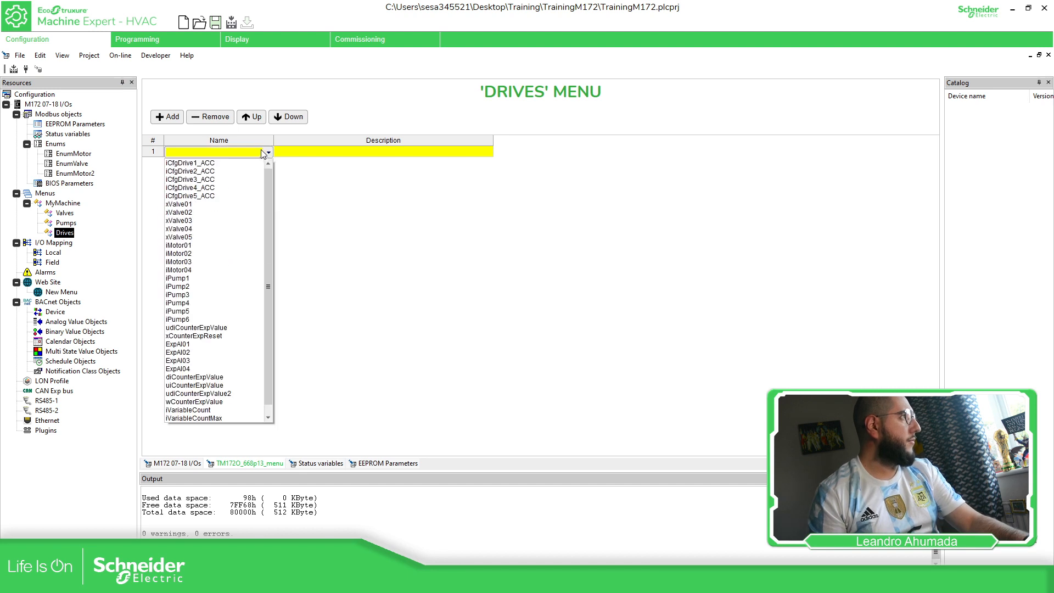
pyautogui.click(203, 160)
pyautogui.click(170, 117)
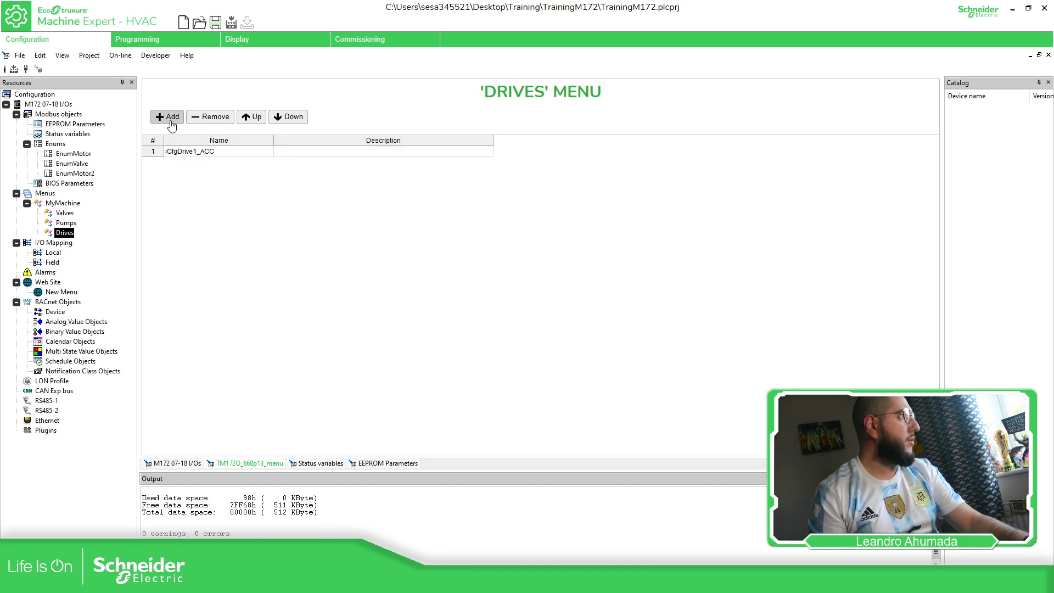
pyautogui.click(269, 163)
pyautogui.click(203, 193)
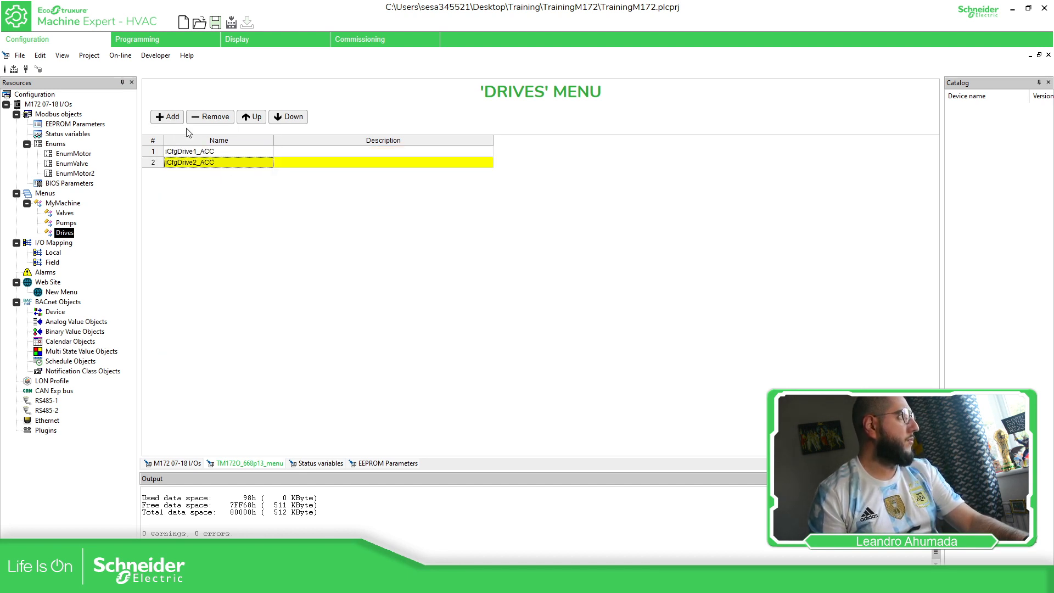
pyautogui.click(170, 116)
pyautogui.click(268, 174)
pyautogui.click(207, 201)
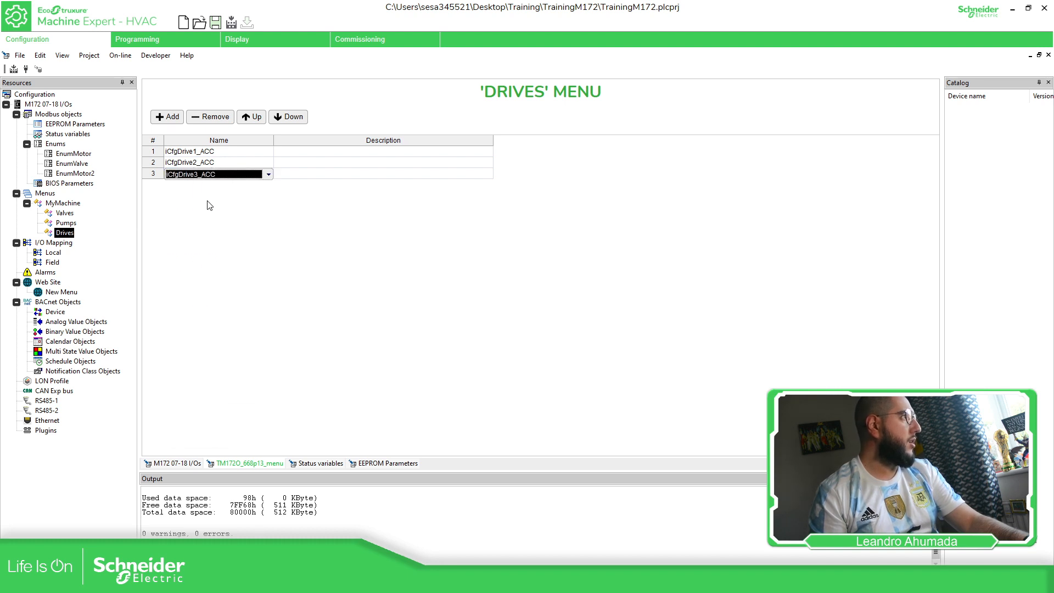
# - Review the status variables table and the BIOS parameters, and compile the project configuration
pyautogui.click(75, 135)
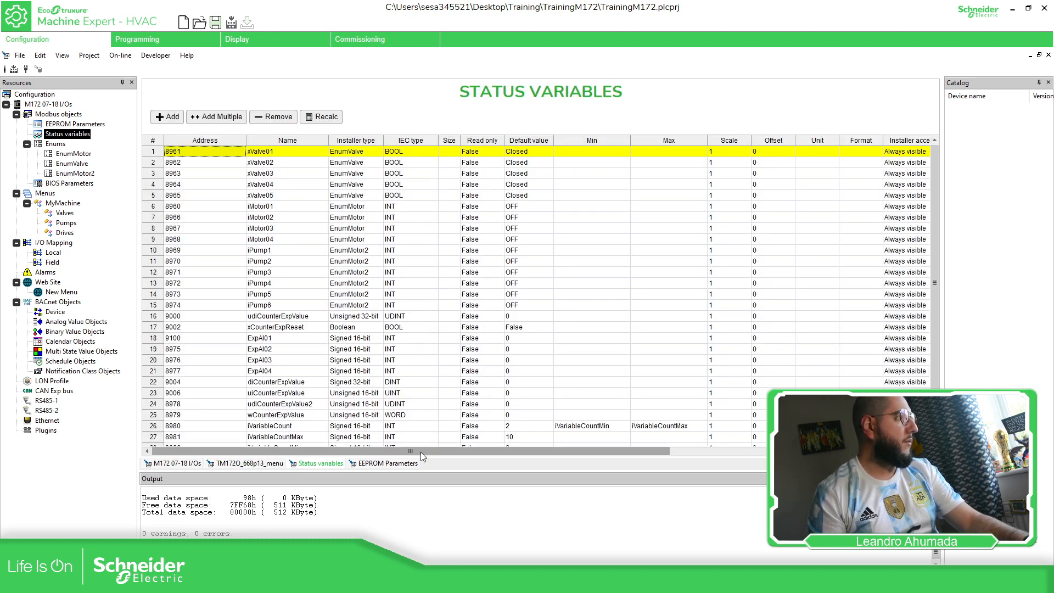
pyautogui.moveTo(420, 452); pyautogui.dragTo(710, 466)
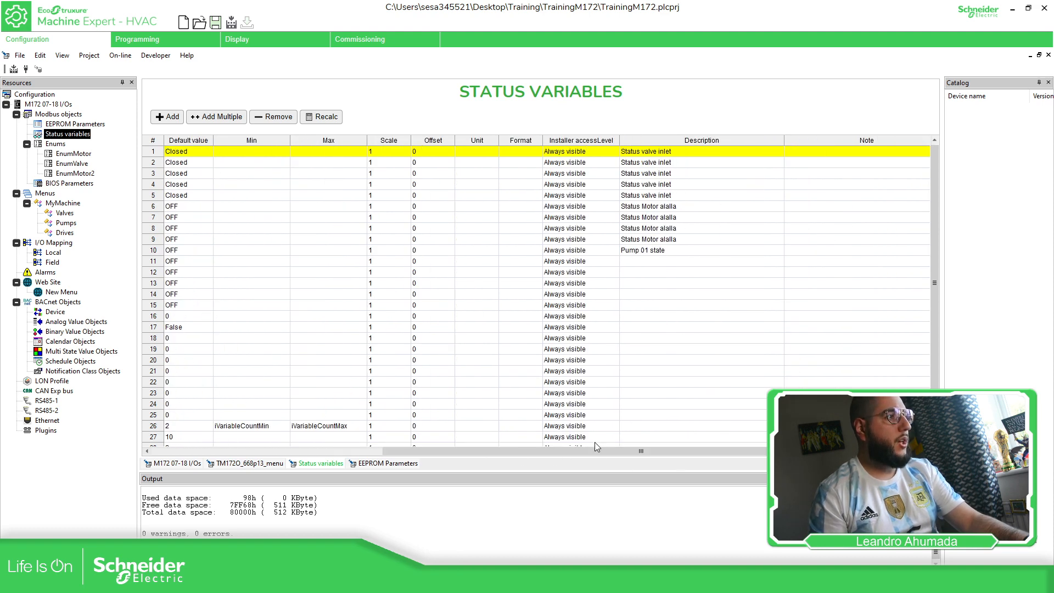
pyautogui.moveTo(588, 448); pyautogui.dragTo(284, 442)
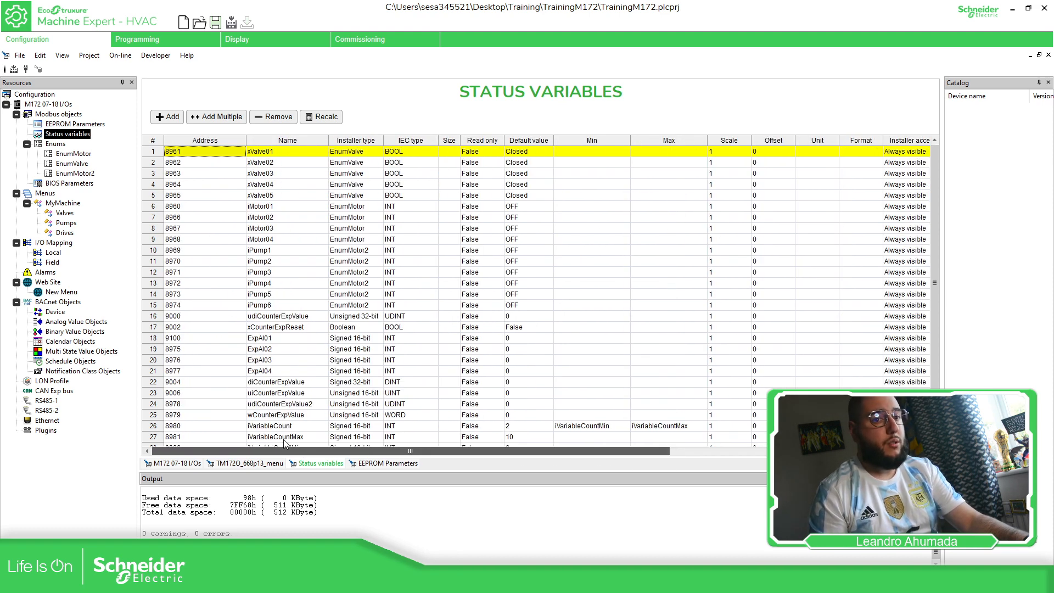
pyautogui.click(78, 183)
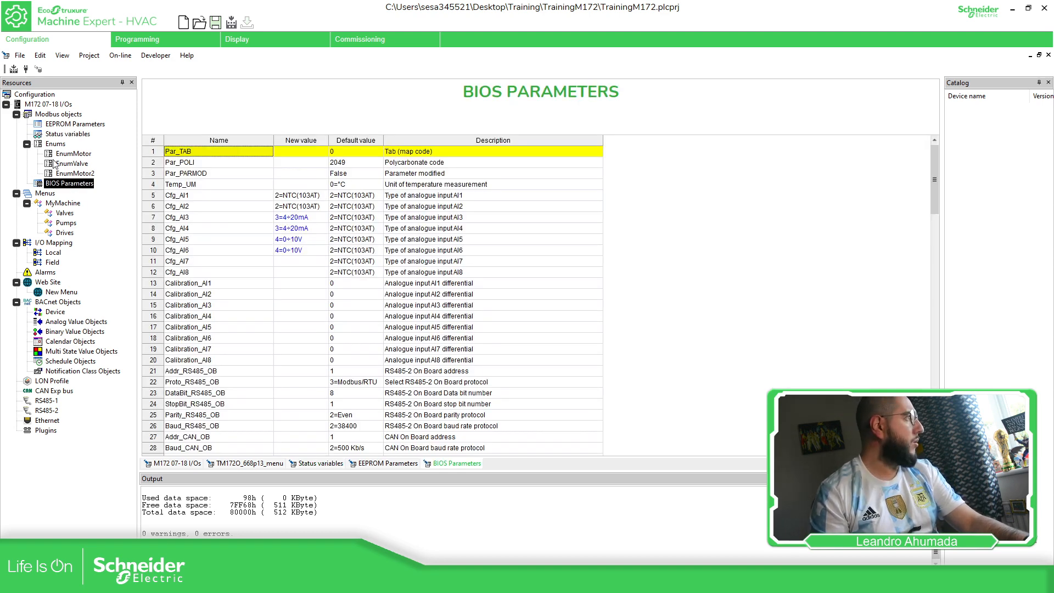
pyautogui.click(14, 69)
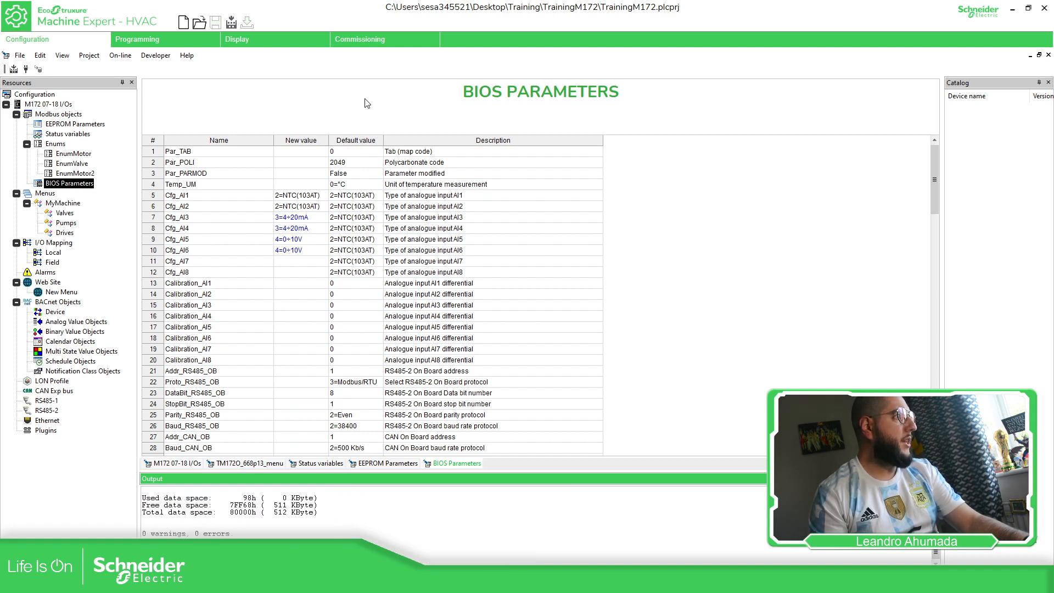
# - Inspect the MyMachine menu and its Valves, Pumps and Drives submenus in the Commissioning area
pyautogui.click(377, 41)
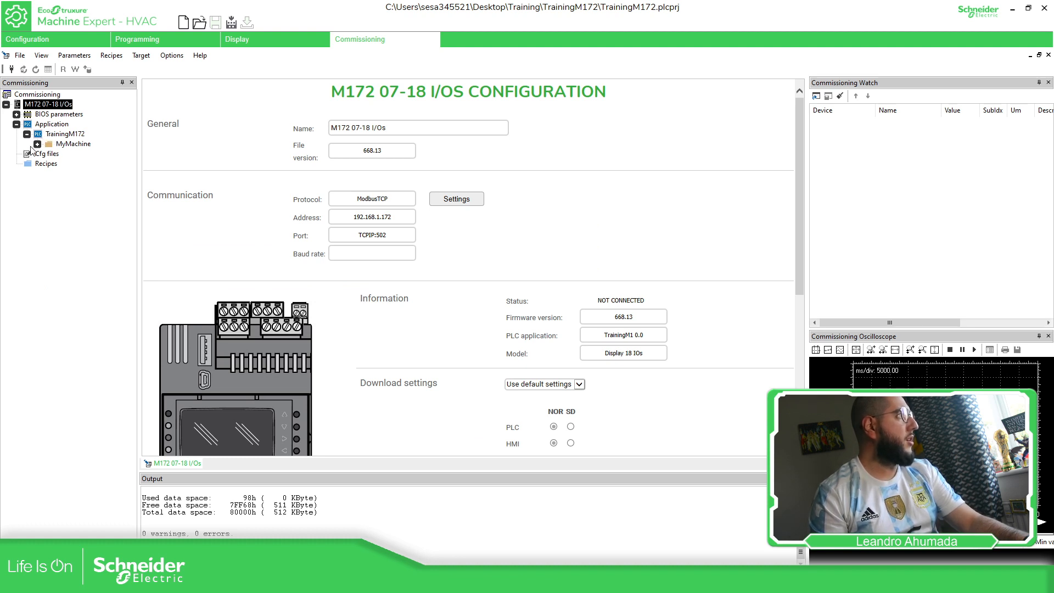
pyautogui.click(38, 143)
pyautogui.click(83, 145)
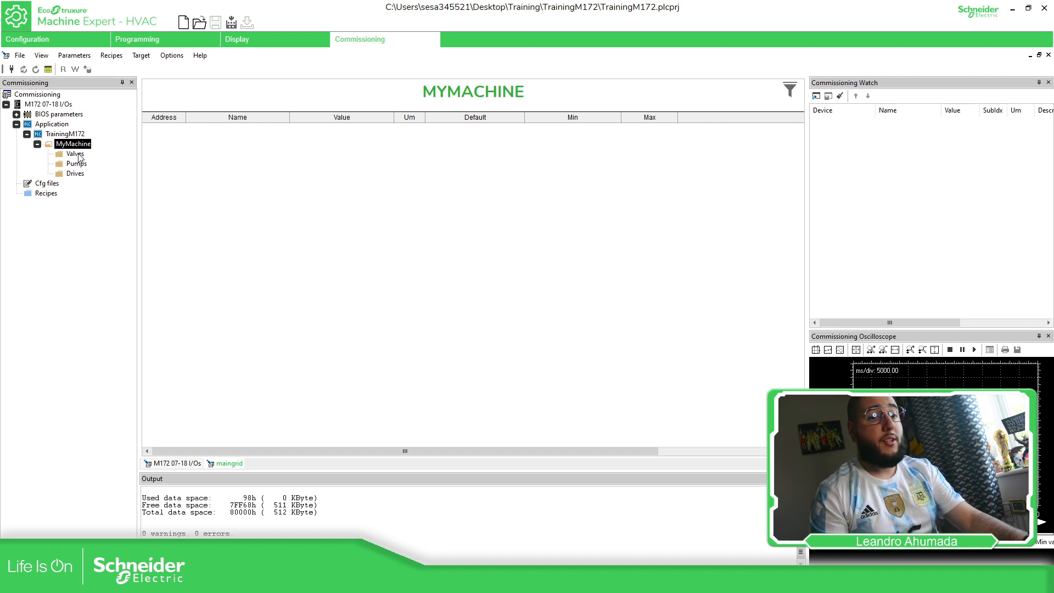
pyautogui.click(76, 154)
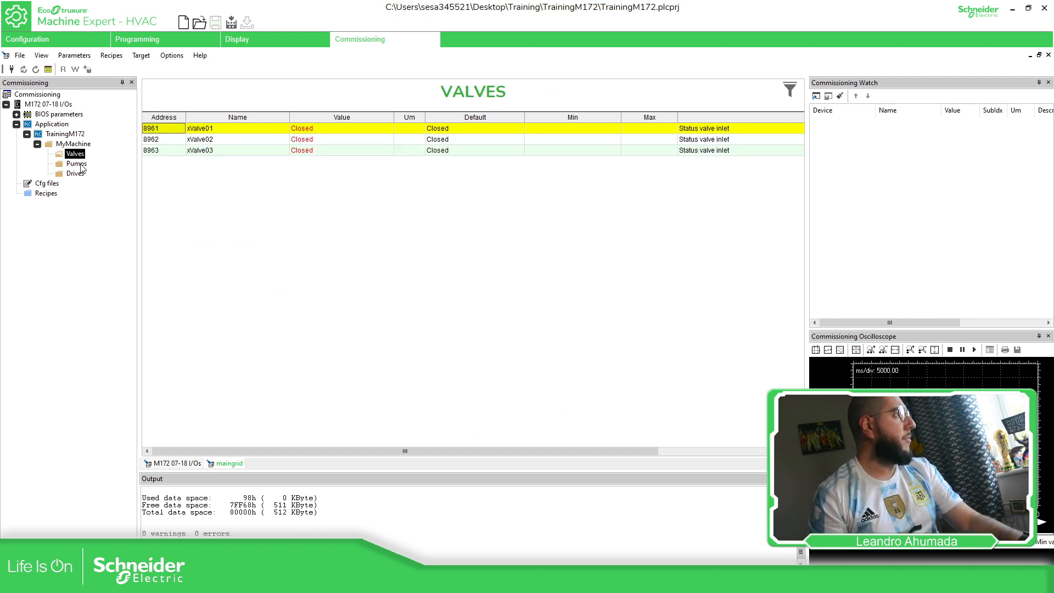
pyautogui.click(77, 165)
pyautogui.click(76, 174)
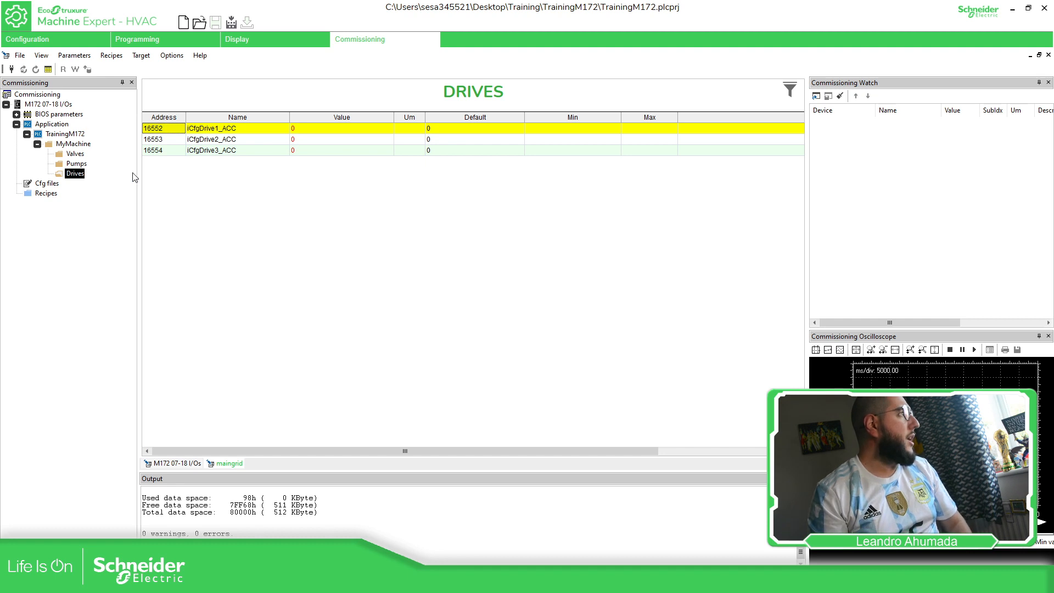
# - Connect to the M172 controller and resize the program window so its status bar is visible
pyautogui.click(11, 70)
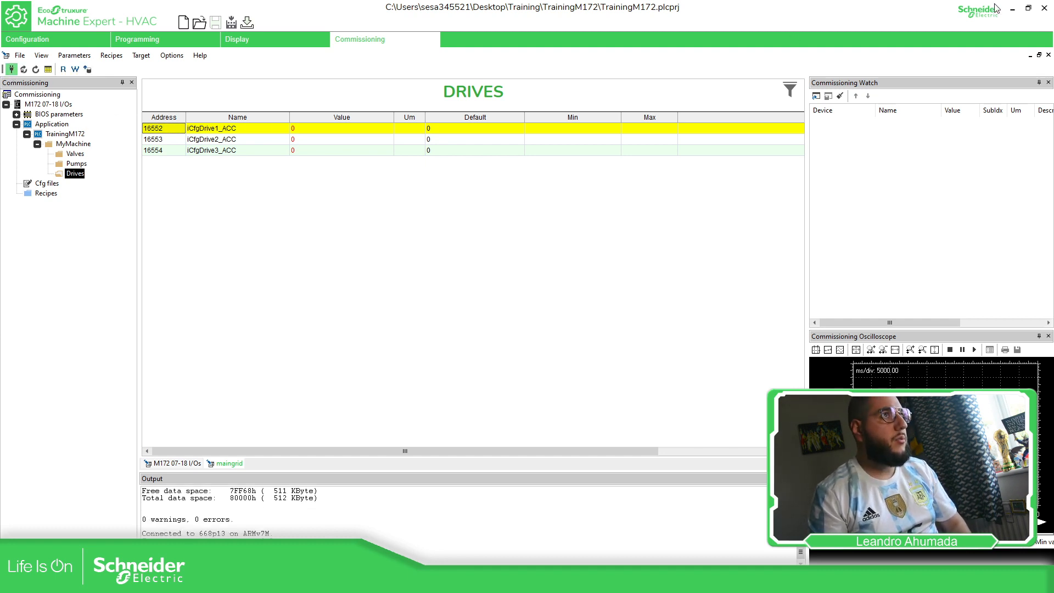
pyautogui.click(1027, 8)
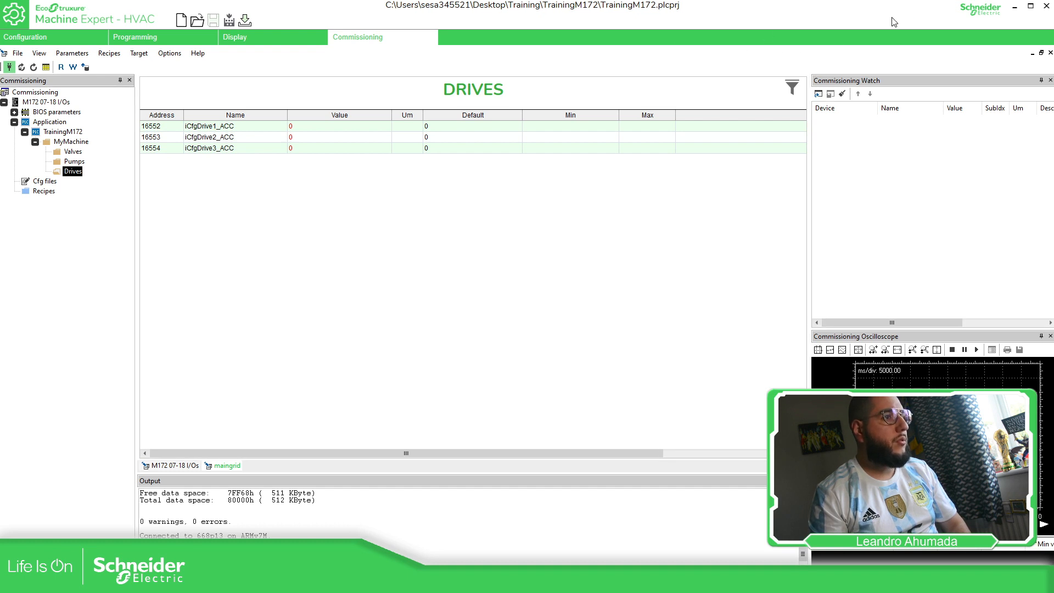
pyautogui.moveTo(835, 15); pyautogui.dragTo(810, 70)
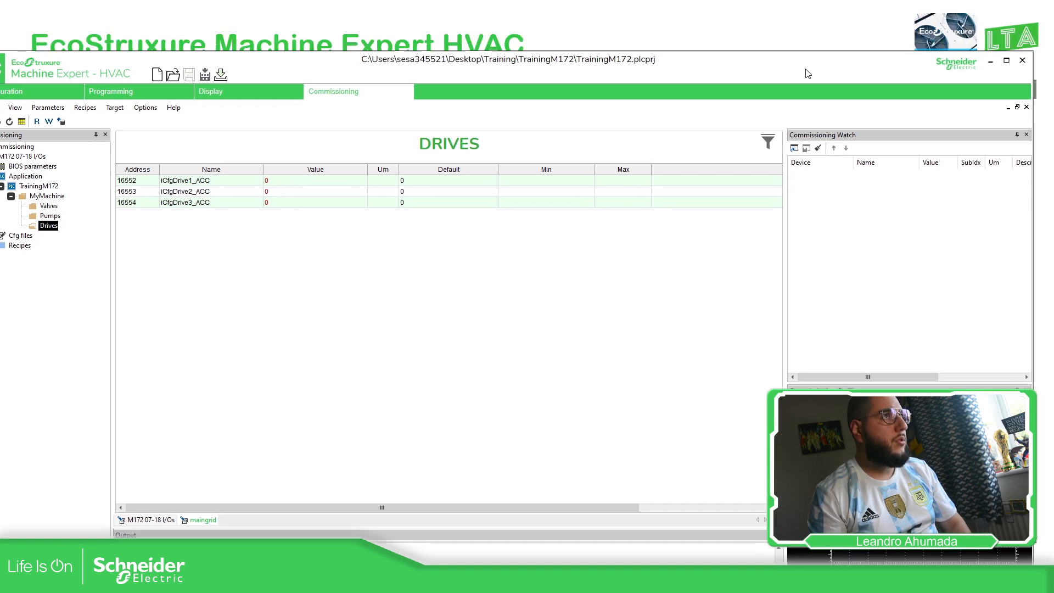
pyautogui.click(1005, 60)
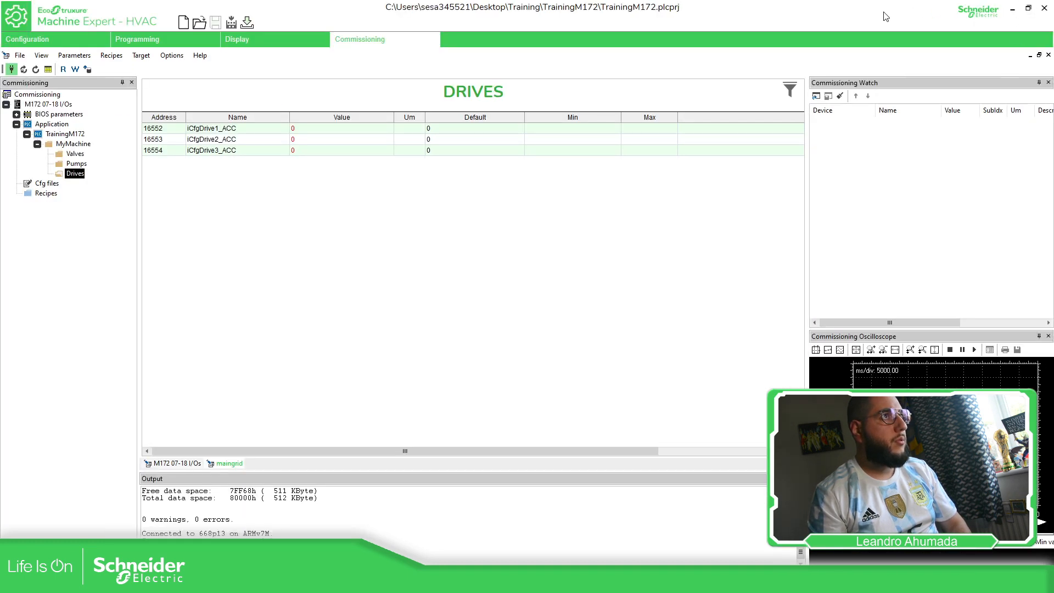
pyautogui.moveTo(885, 17); pyautogui.dragTo(846, 118)
pyautogui.moveTo(753, 125); pyautogui.dragTo(791, 33)
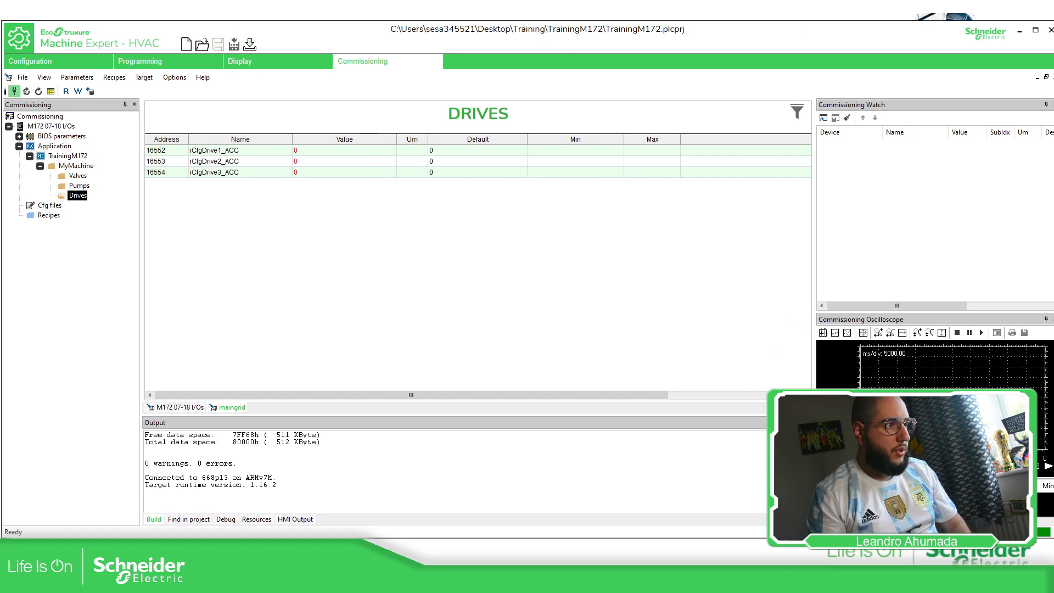
pyautogui.moveTo(780, 539)
pyautogui.mouseDown()
pyautogui.moveTo(781, 574)
pyautogui.moveTo(781, 559)
pyautogui.mouseUp()
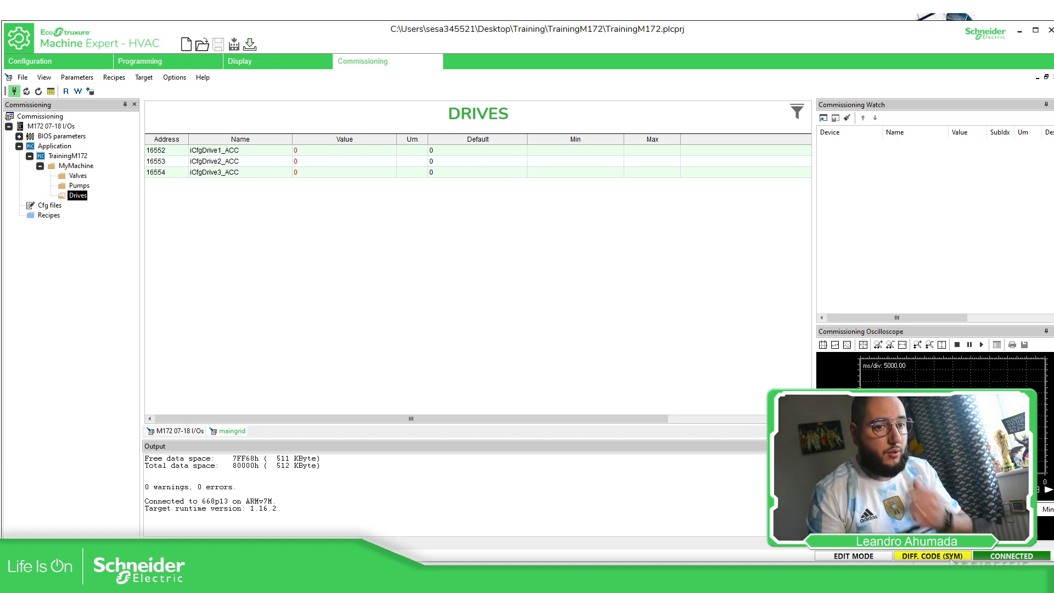
# - Download the PLC application to the connected controller, accepting the cold restart that resets retain and non-retain variables
pyautogui.click(154, 66)
pyautogui.click(333, 91)
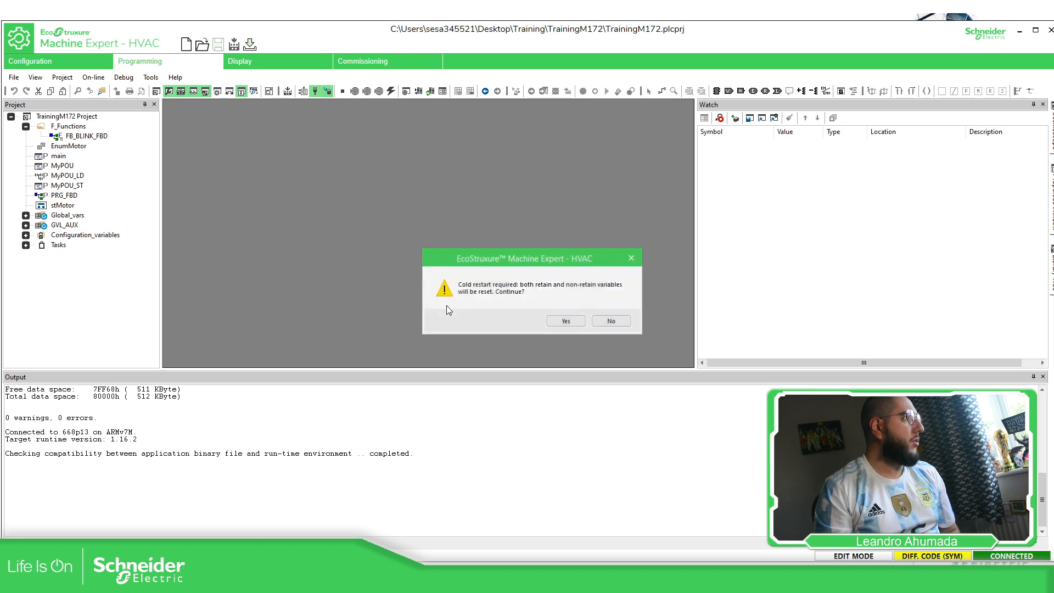
pyautogui.click(565, 323)
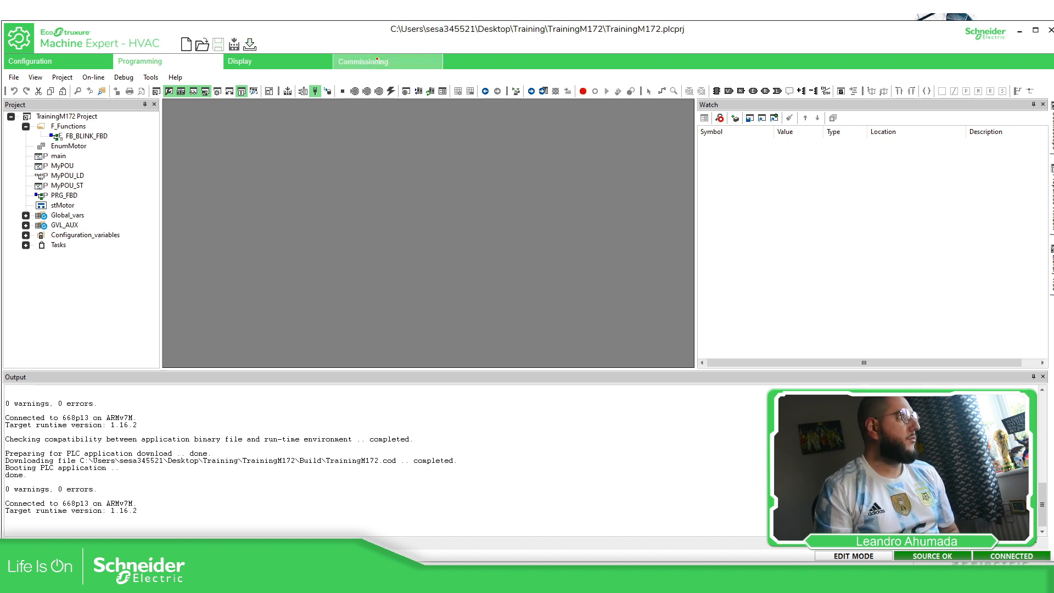
# - Check the entries of the Valves, Pumps and Drives submenus in Commissioning with the controller connected
pyautogui.click(378, 60)
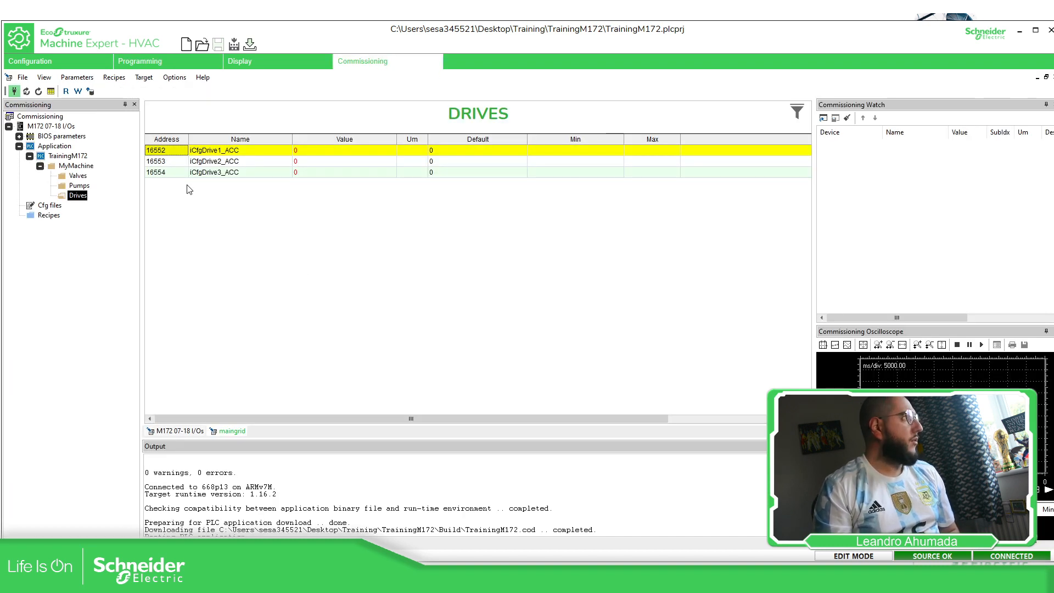
pyautogui.click(77, 175)
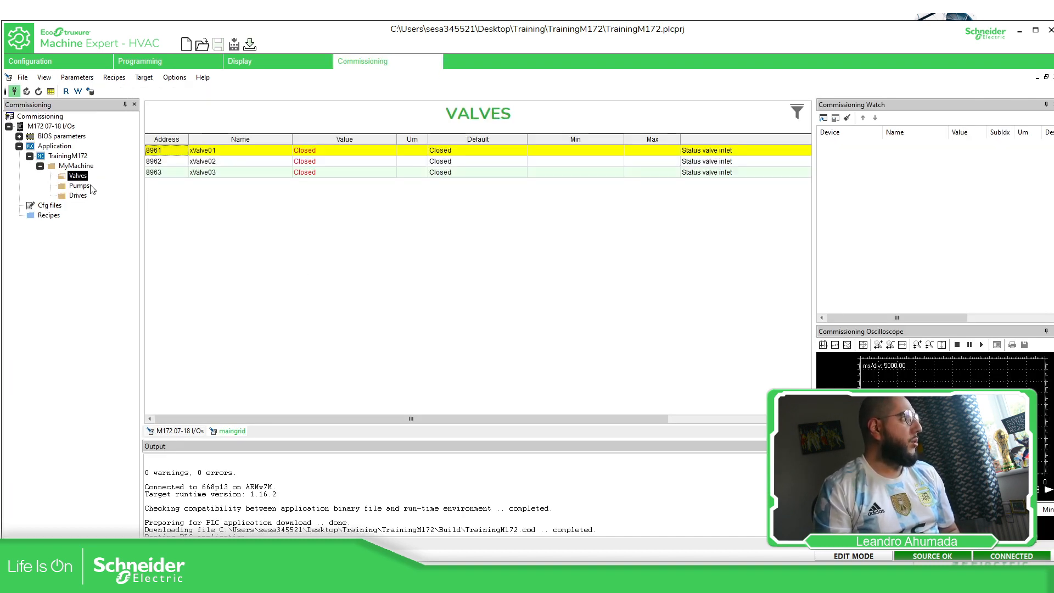
pyautogui.click(86, 186)
pyautogui.click(78, 196)
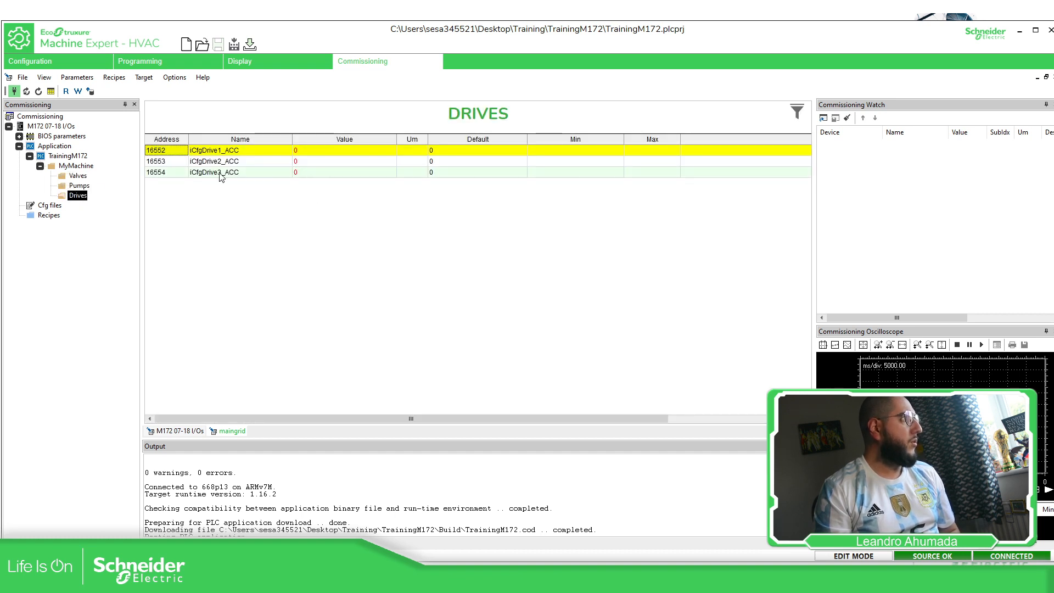
# - Read the values of iCfgDrive1_ACC, iCfgDrive2_ACC and iCfgDrive3_ACC together from the controller
pyautogui.click(154, 153)
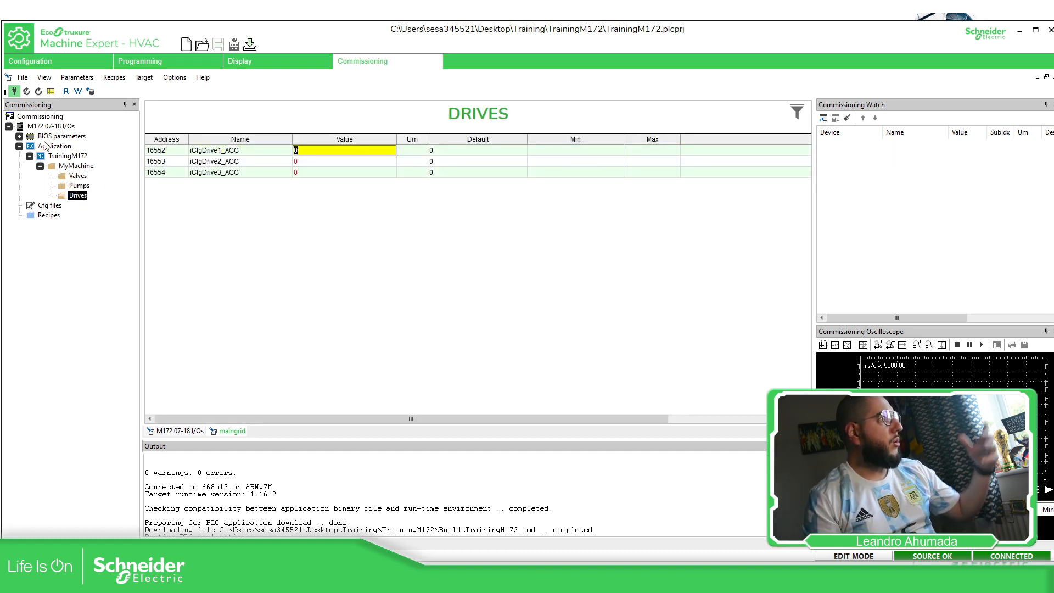
pyautogui.keyDown('shift'); pyautogui.click(176, 172); pyautogui.keyUp('shift')
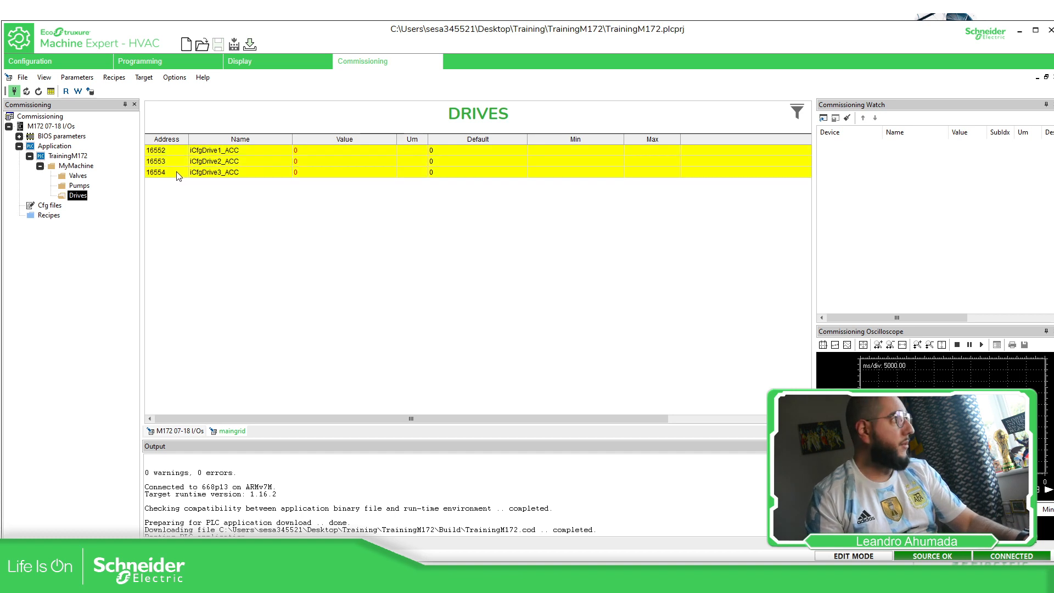
pyautogui.click(67, 91)
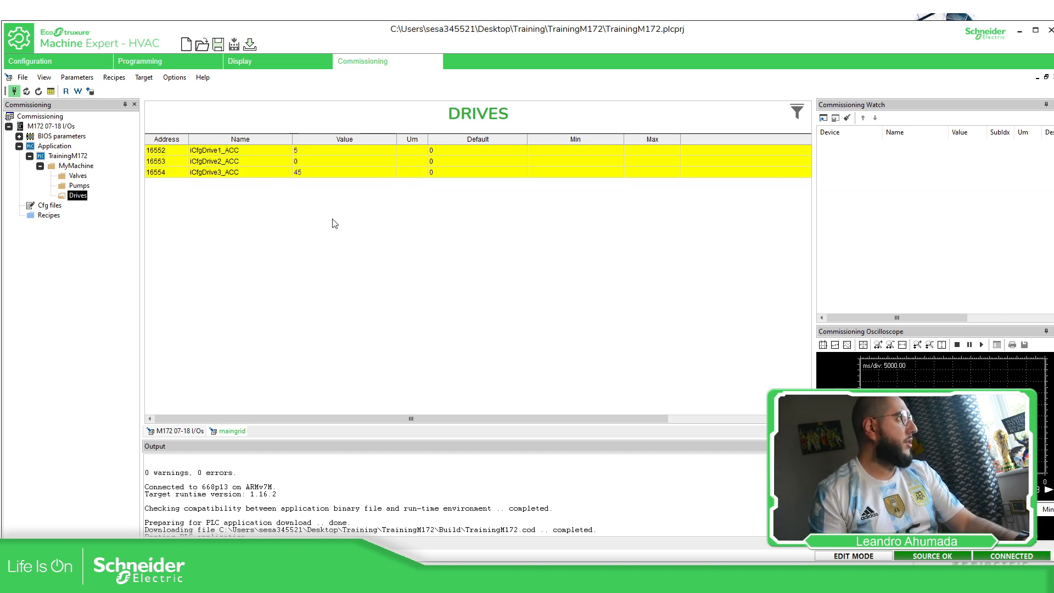
# - Enter 12 for iCfgDrive1_ACC and 42 for iCfgDrive2_ACC, and read both parameters from the controller
pyautogui.click(308, 149)
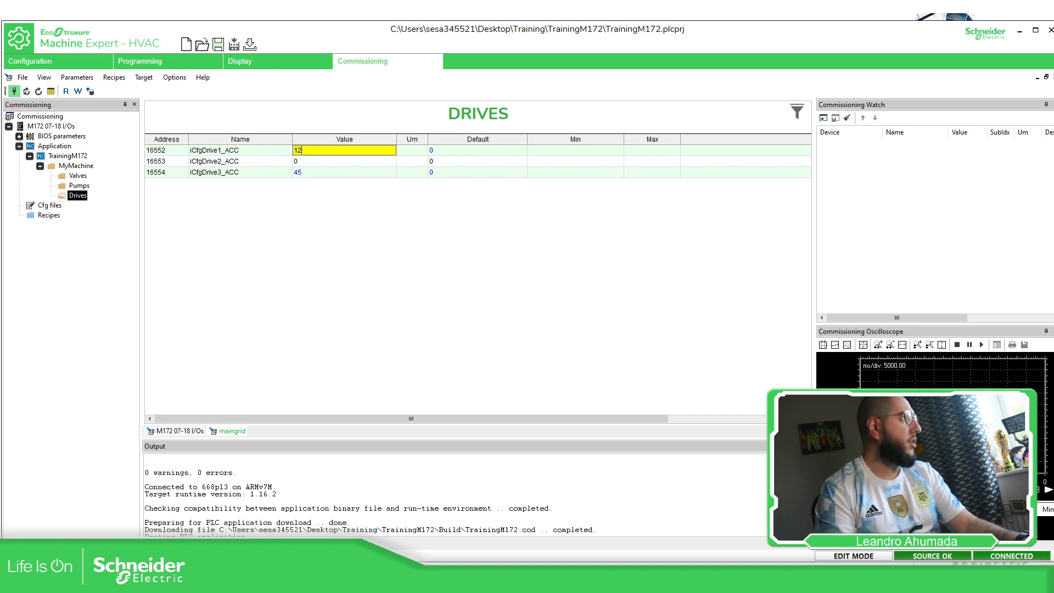
pyautogui.click(285, 153)
pyautogui.click(299, 162)
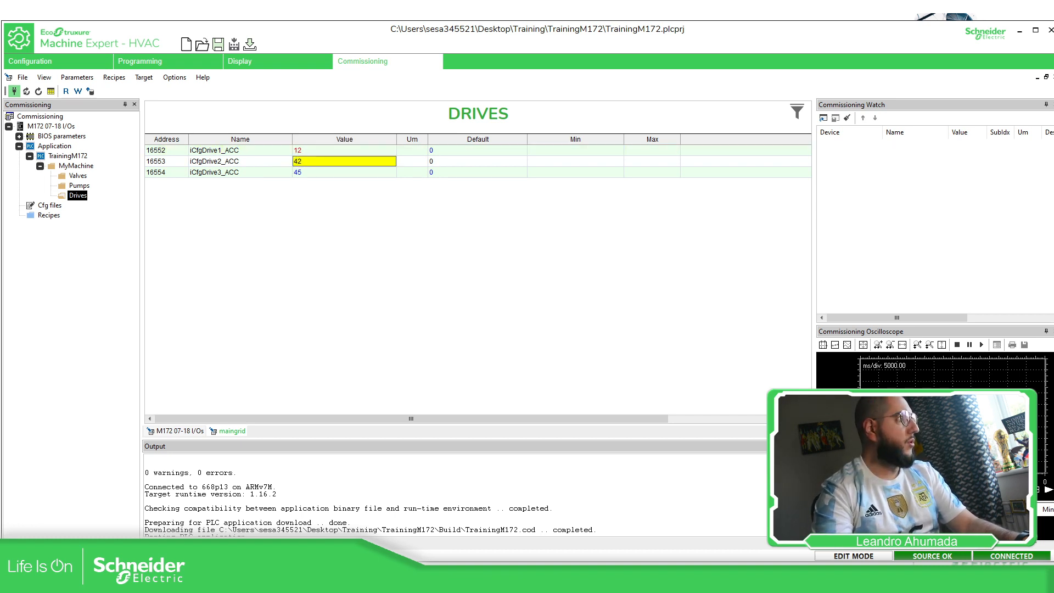
pyautogui.click(287, 166)
pyautogui.keyDown('ctrl'); pyautogui.click(171, 153); pyautogui.keyUp('ctrl')
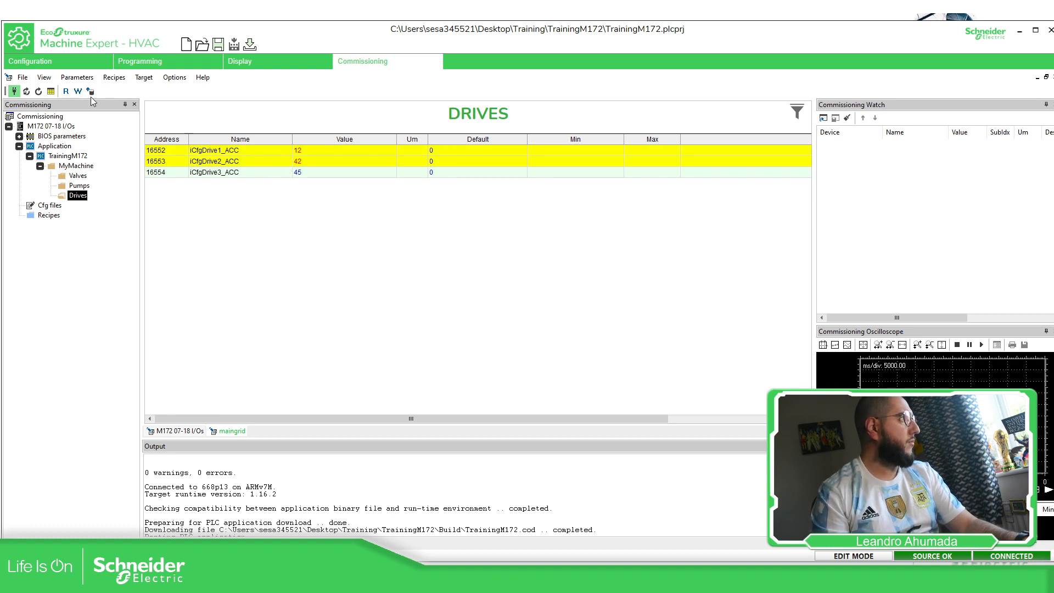
pyautogui.click(66, 91)
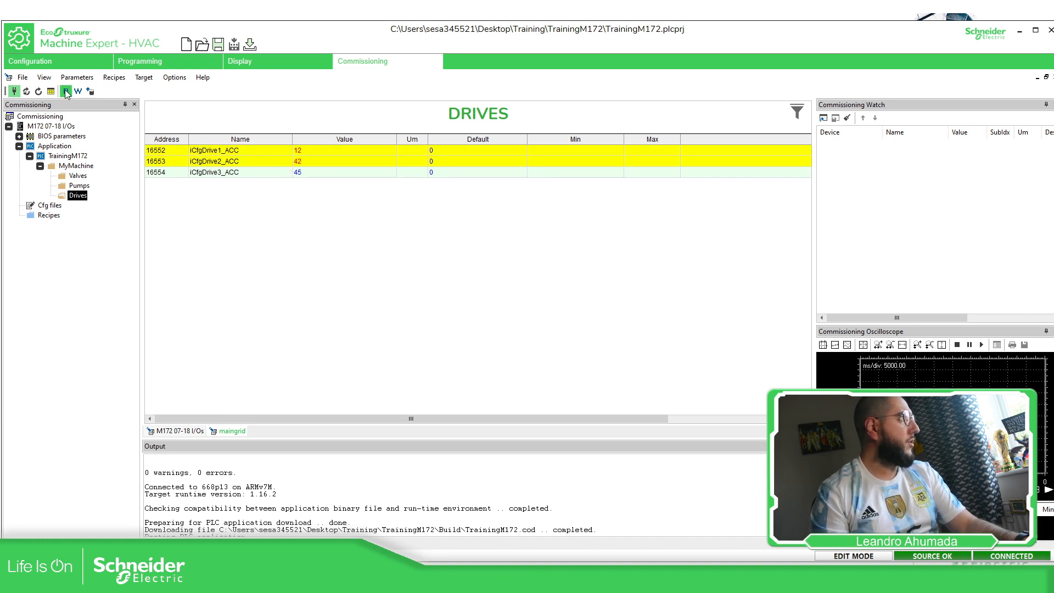
# - Set iCfgDrive1_ACC to 12 and iCfgDrive2_ACC to 42, and write both parameters to the controller
pyautogui.click(305, 150)
pyautogui.write('12')
pyautogui.press('Return')
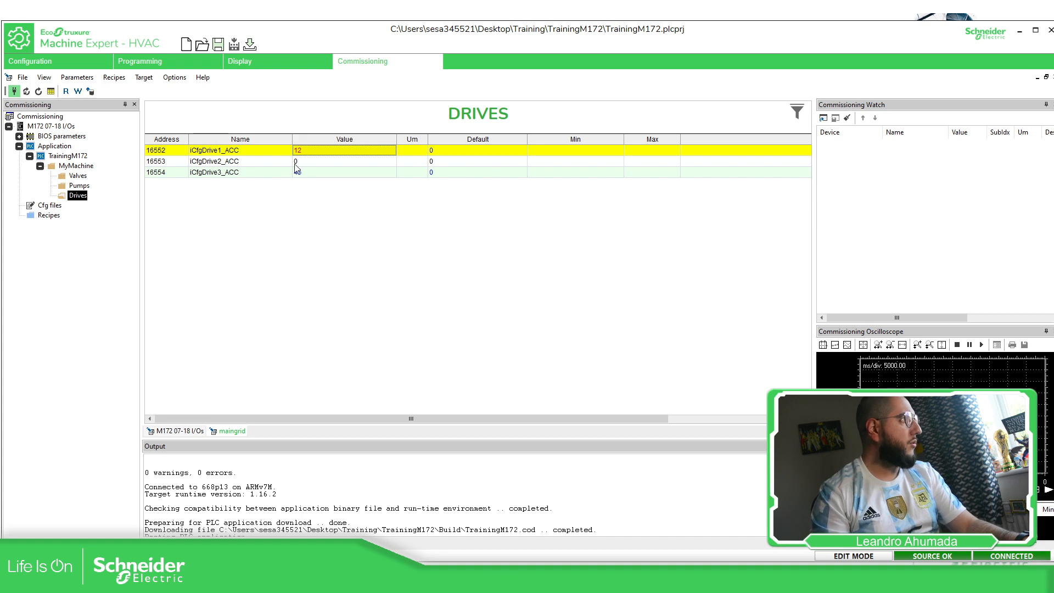
pyautogui.click(302, 161)
pyautogui.write('42')
pyautogui.press('Return')
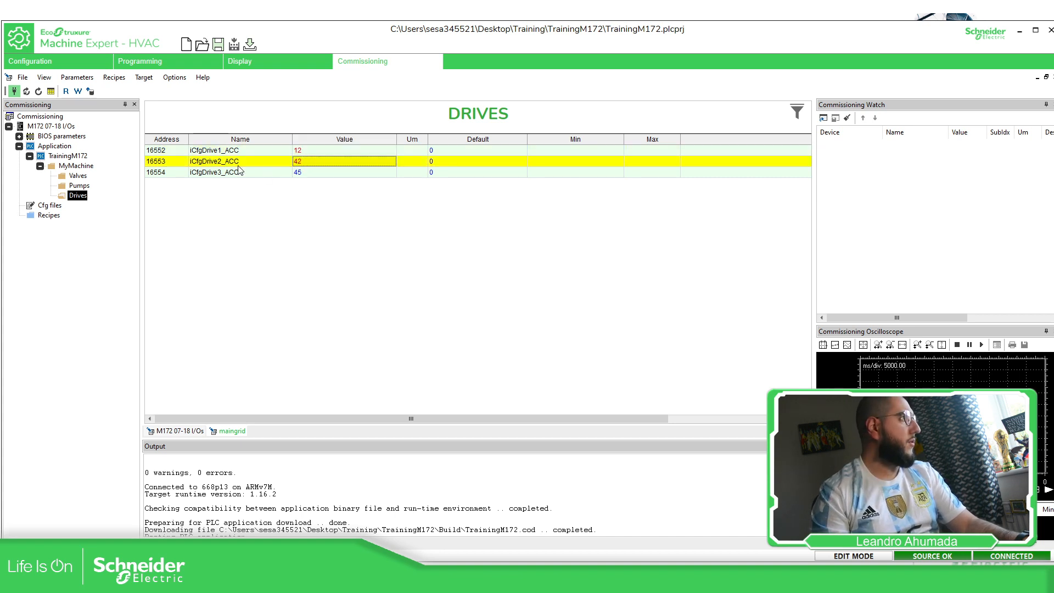
pyautogui.keyDown('ctrl'); pyautogui.click(243, 151); pyautogui.keyUp('ctrl')
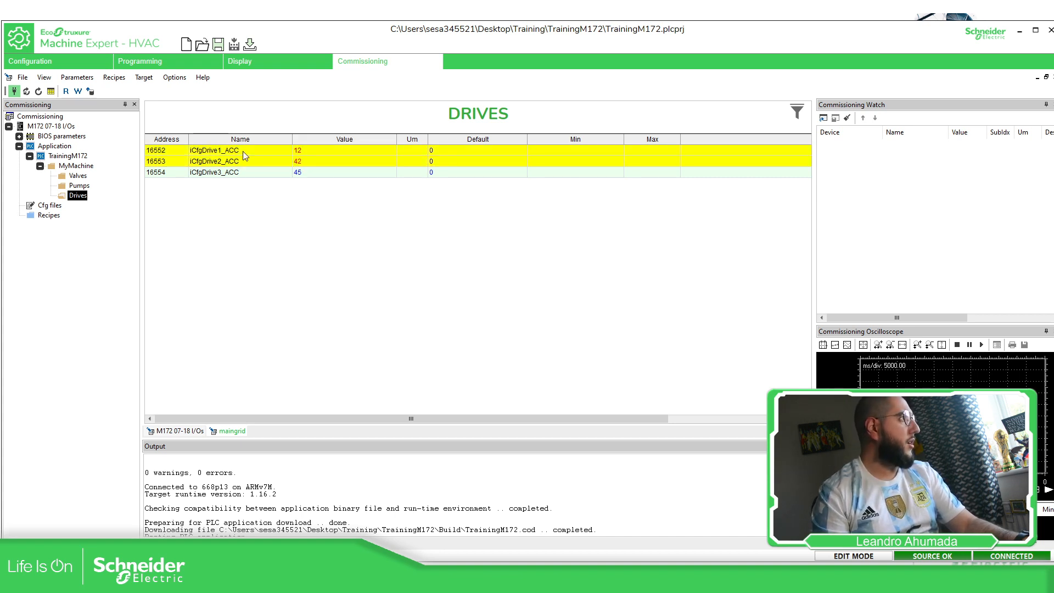
pyautogui.click(77, 91)
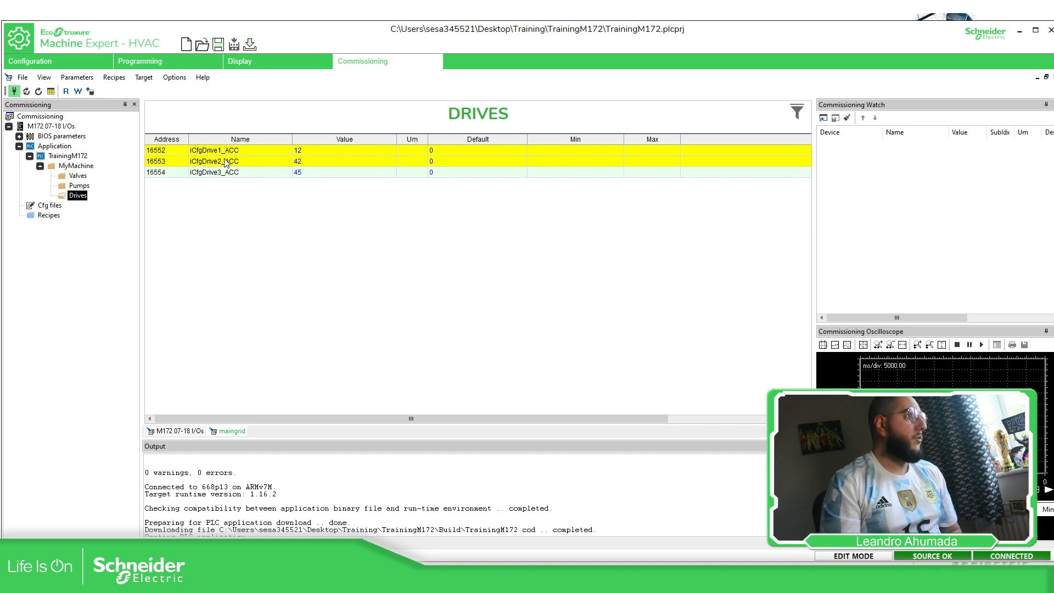
# - Add iCfgDrive1_ACC from the EEPROM parameters of the Programming project to the watch list
pyautogui.click(174, 66)
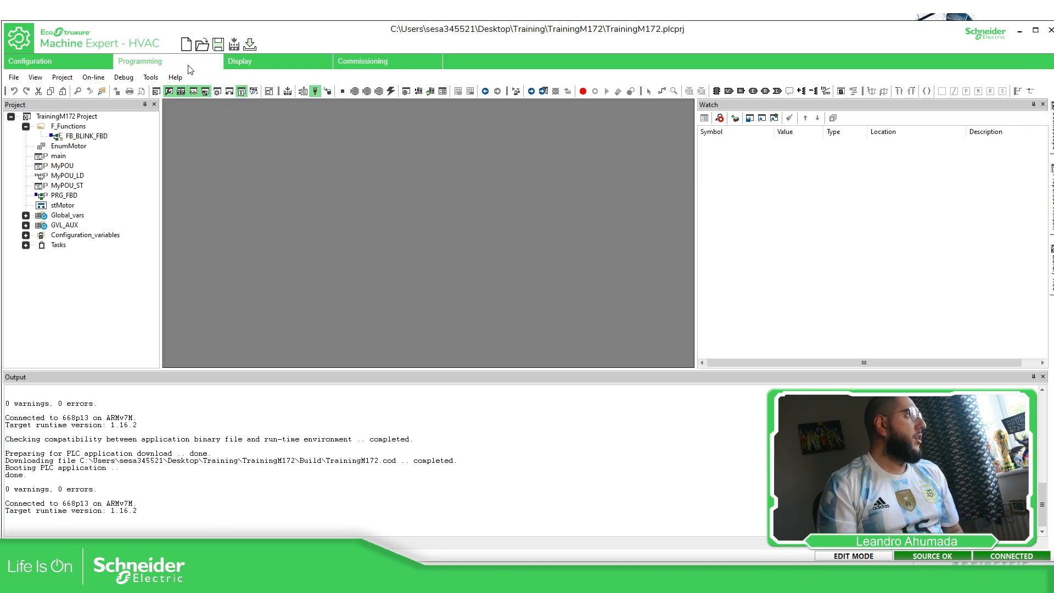
pyautogui.click(856, 164)
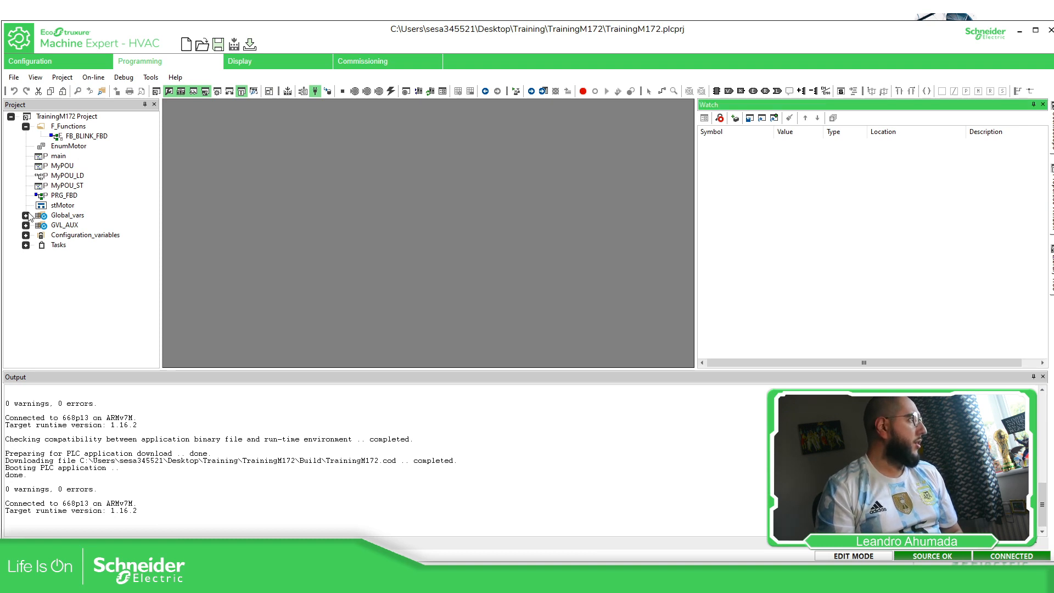
pyautogui.click(25, 236)
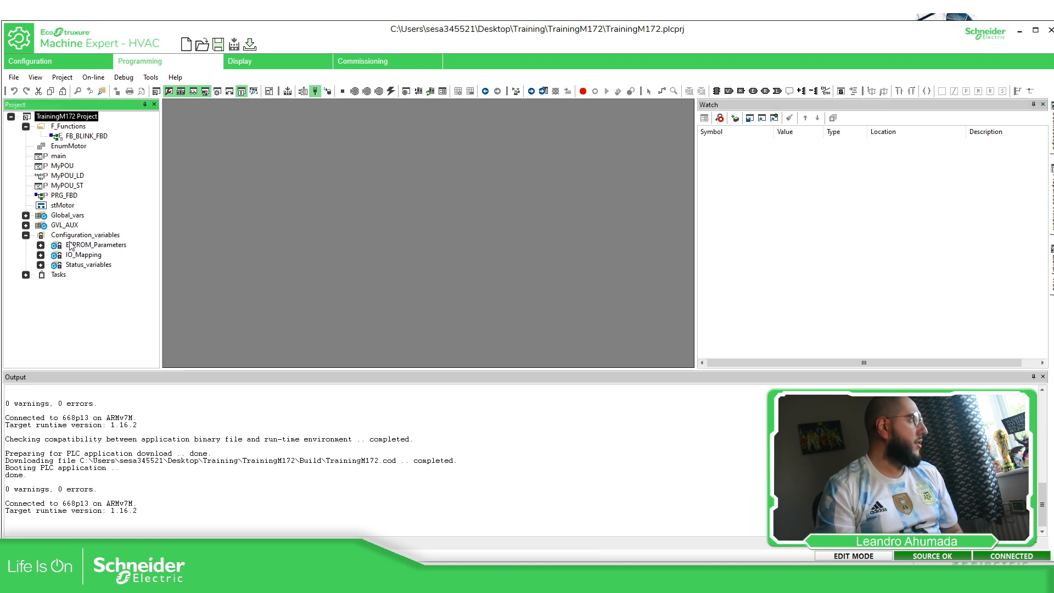
pyautogui.click(41, 246)
pyautogui.moveTo(116, 257); pyautogui.dragTo(786, 189)
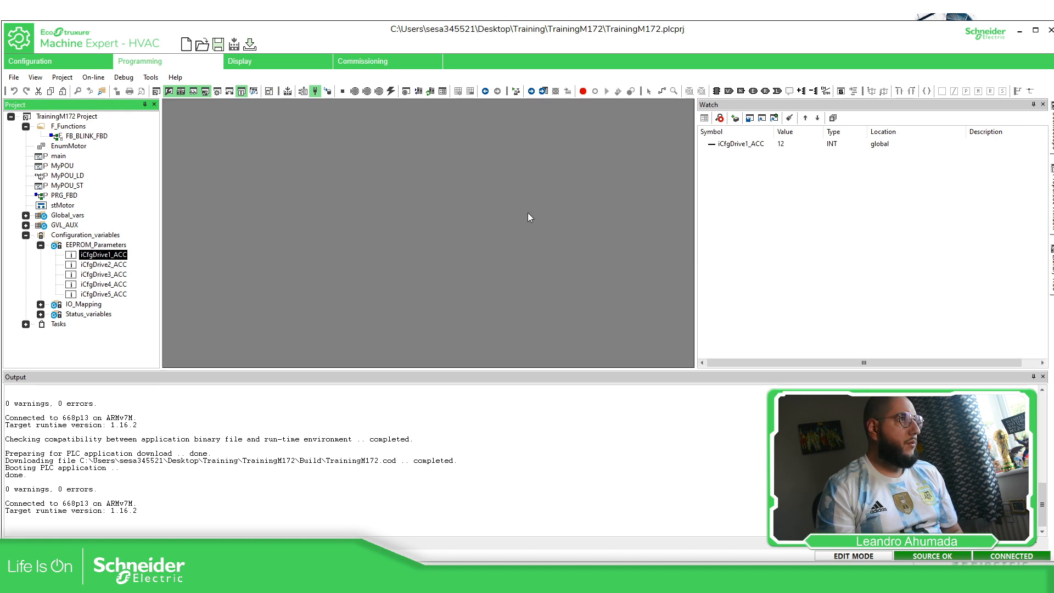
# - Add iCfgDrive2_ACC and iCfgDrive3_ACC from the EEPROM parameters to the watch list
pyautogui.moveTo(114, 266); pyautogui.dragTo(785, 186)
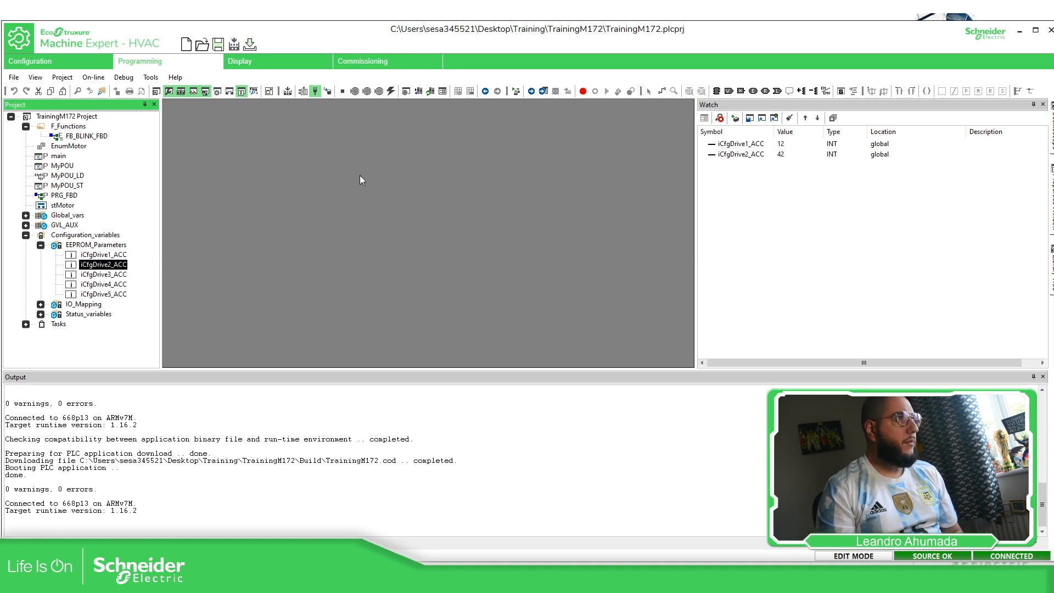
pyautogui.moveTo(95, 279); pyautogui.dragTo(790, 175)
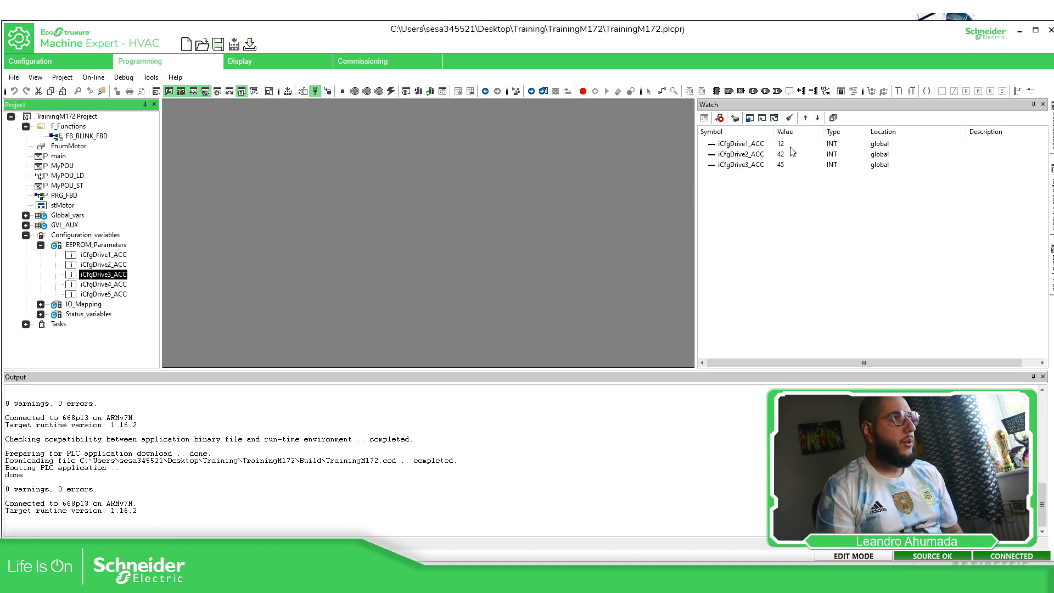
pyautogui.click(792, 146)
pyautogui.click(791, 156)
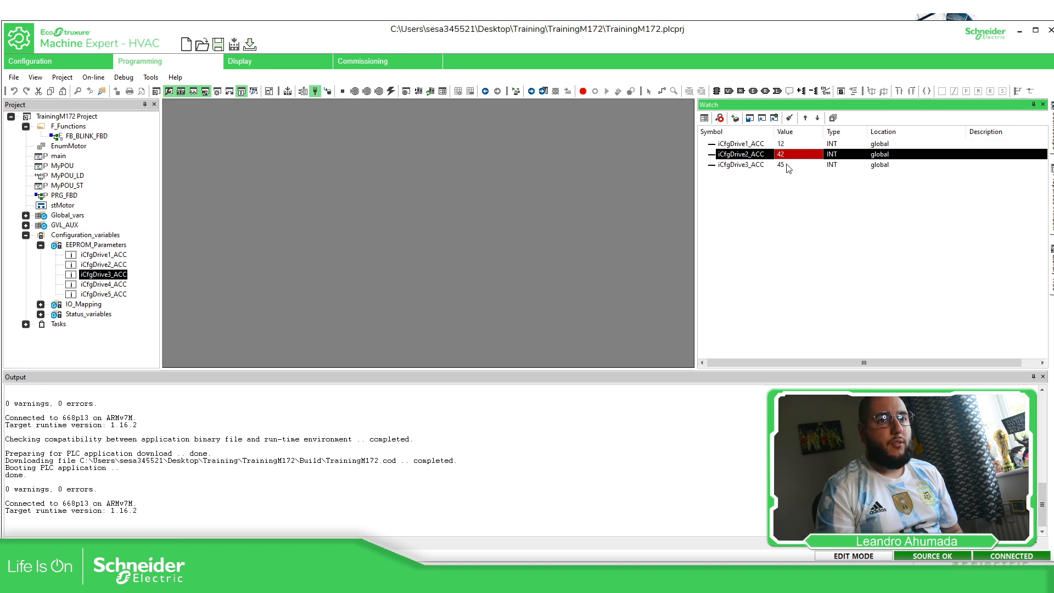
pyautogui.click(788, 165)
# - Set iCfgDrive1_ACC to 16 in Commissioning, write it to the controller, and check its value in the Programming watch list
pyautogui.click(387, 63)
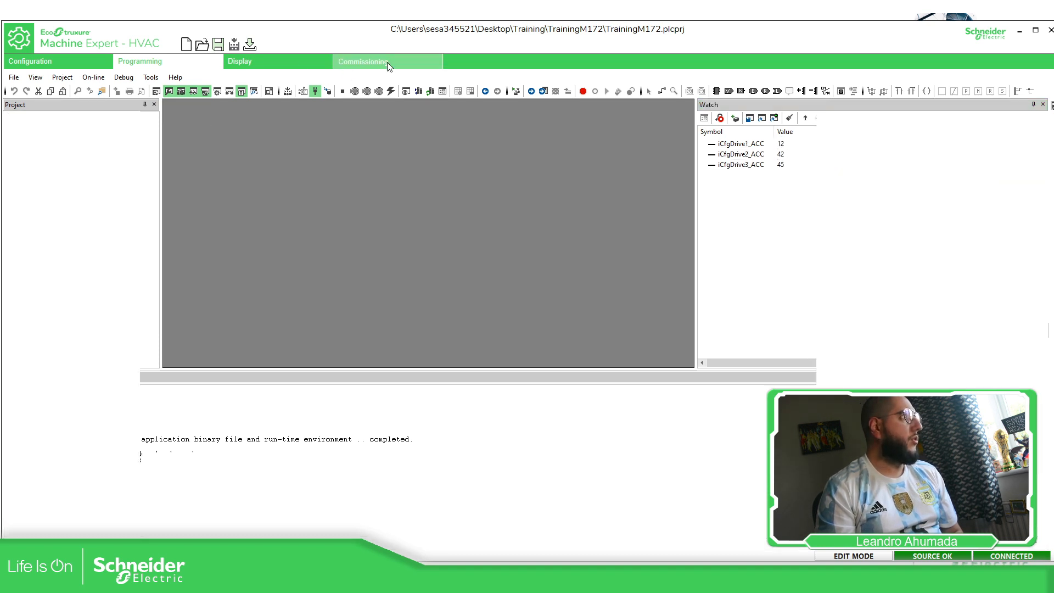
pyautogui.click(319, 152)
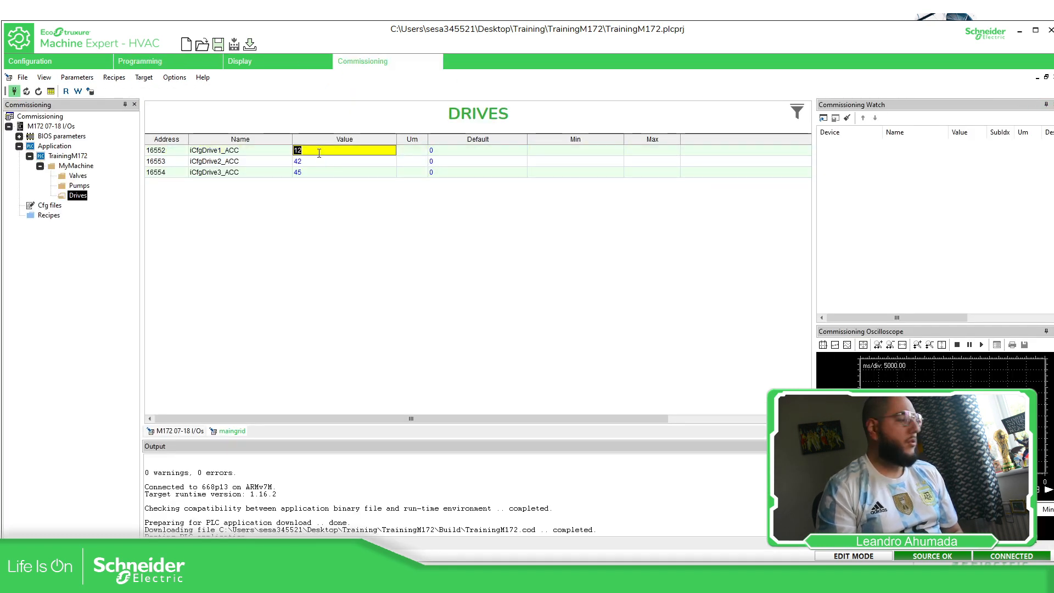
pyautogui.write('16')
pyautogui.press('Return')
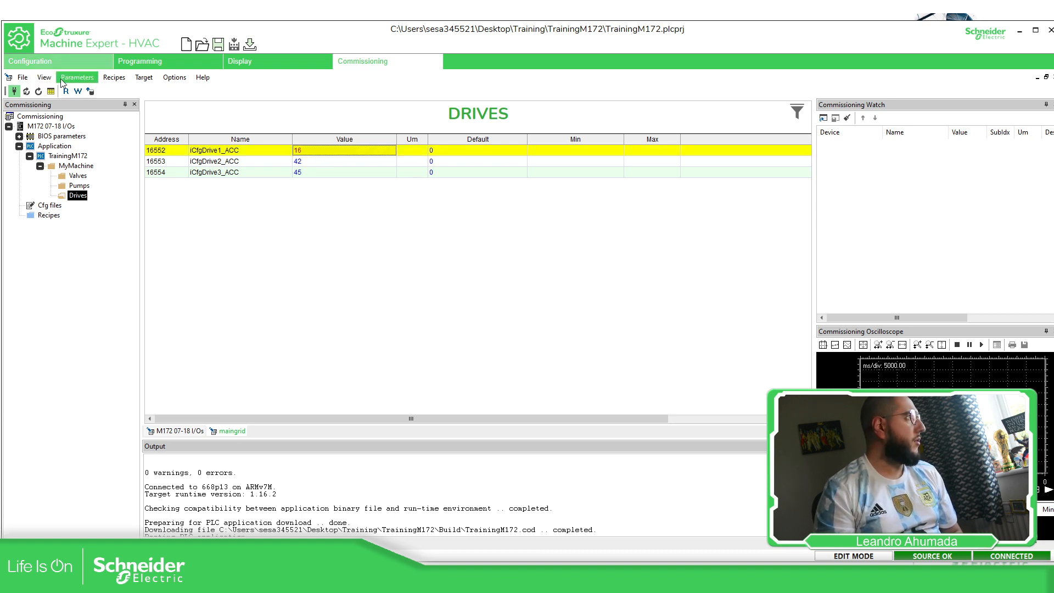
pyautogui.click(78, 91)
pyautogui.click(194, 63)
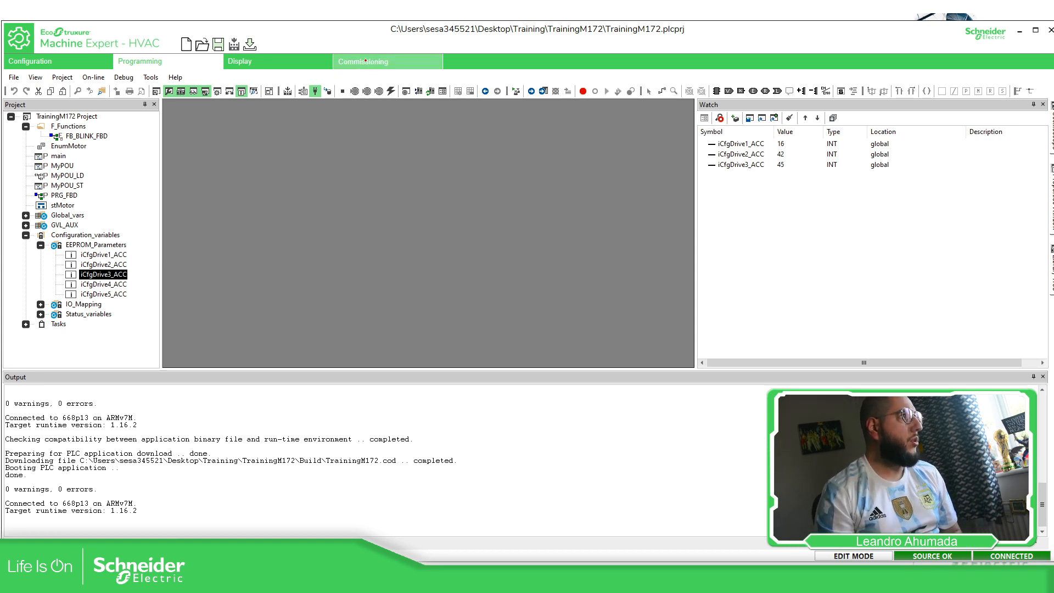
# - Compare the Valves folder in Commissioning with the status variables, the EnumMotor and EnumValve enumerators and the Valves menu in Configuration
pyautogui.click(365, 61)
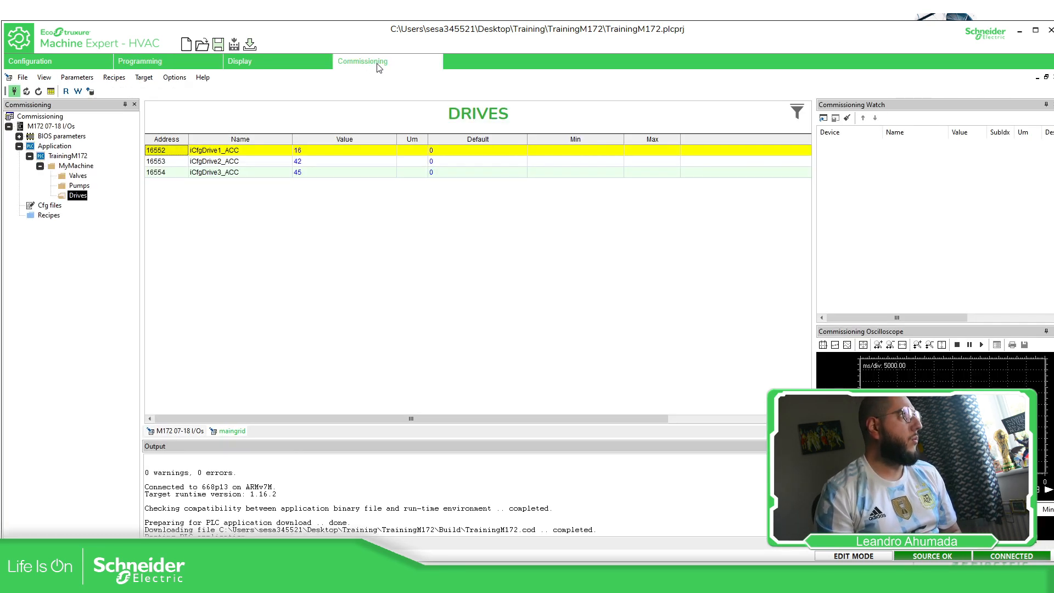
pyautogui.click(78, 176)
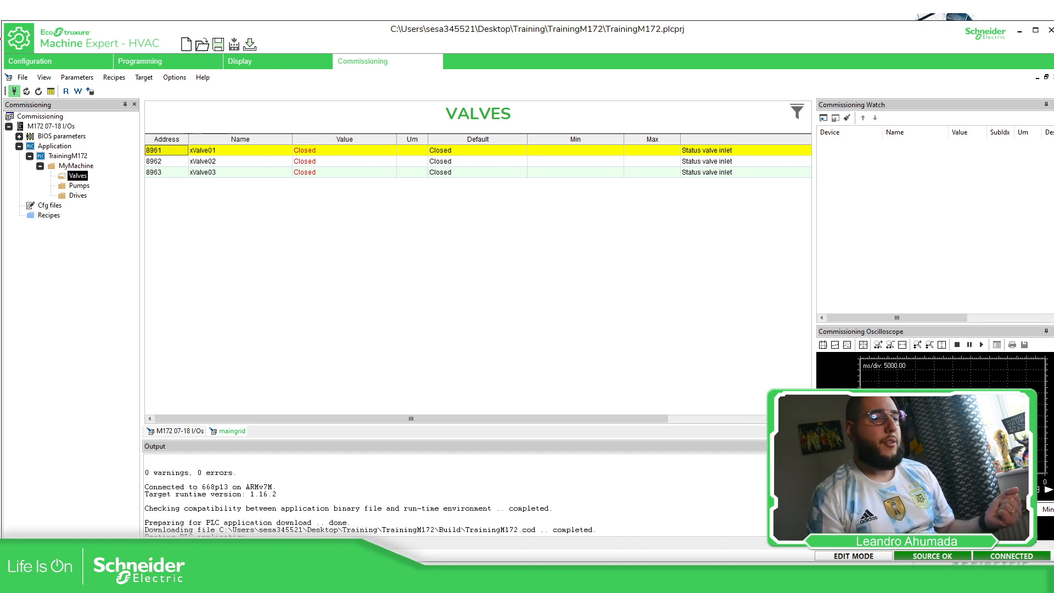
pyautogui.click(90, 63)
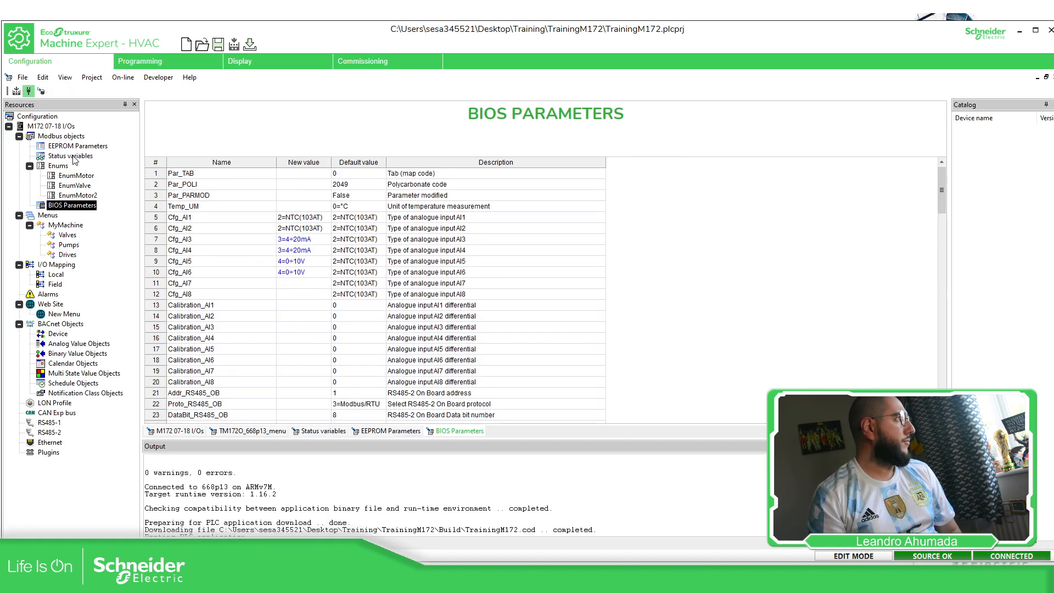
pyautogui.click(72, 156)
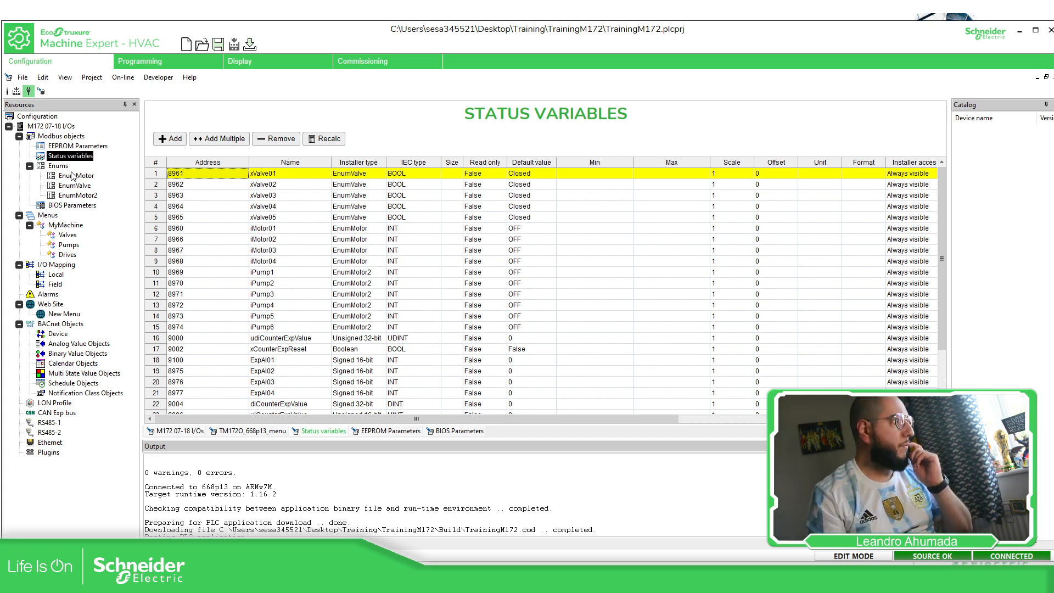
pyautogui.click(72, 176)
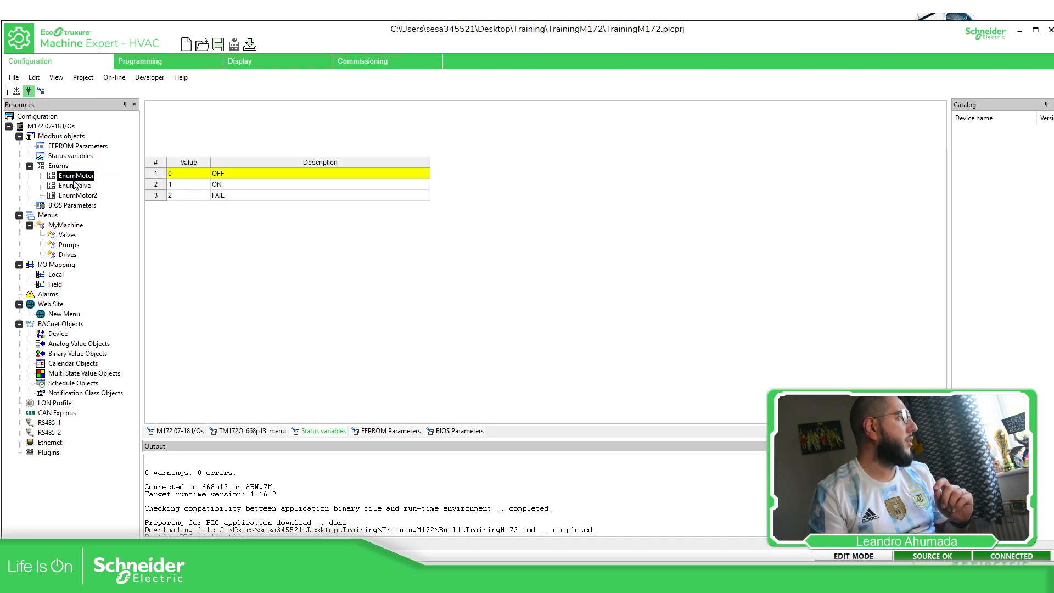
pyautogui.click(77, 187)
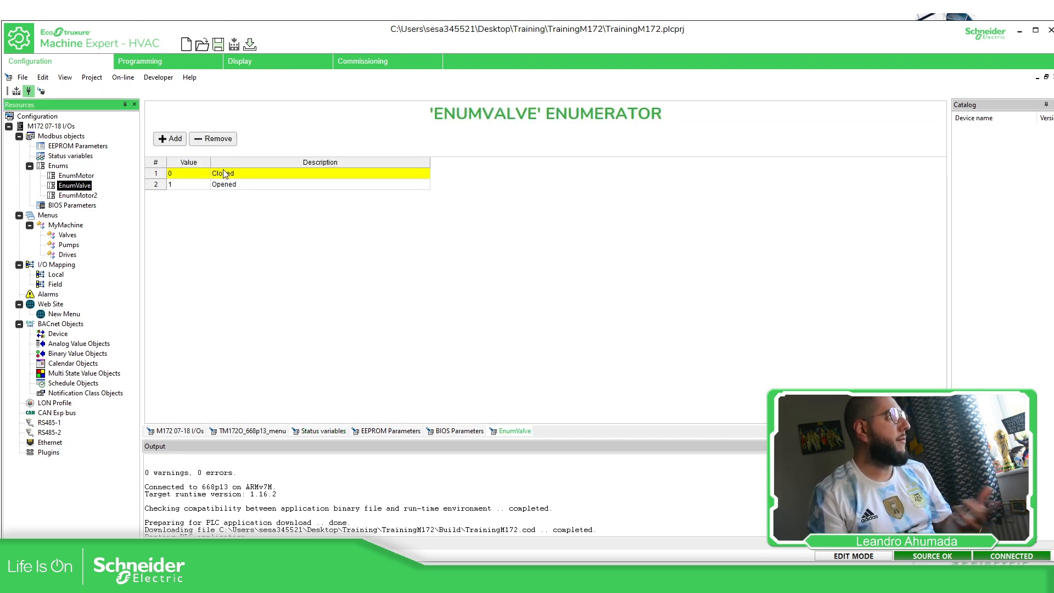
pyautogui.click(67, 236)
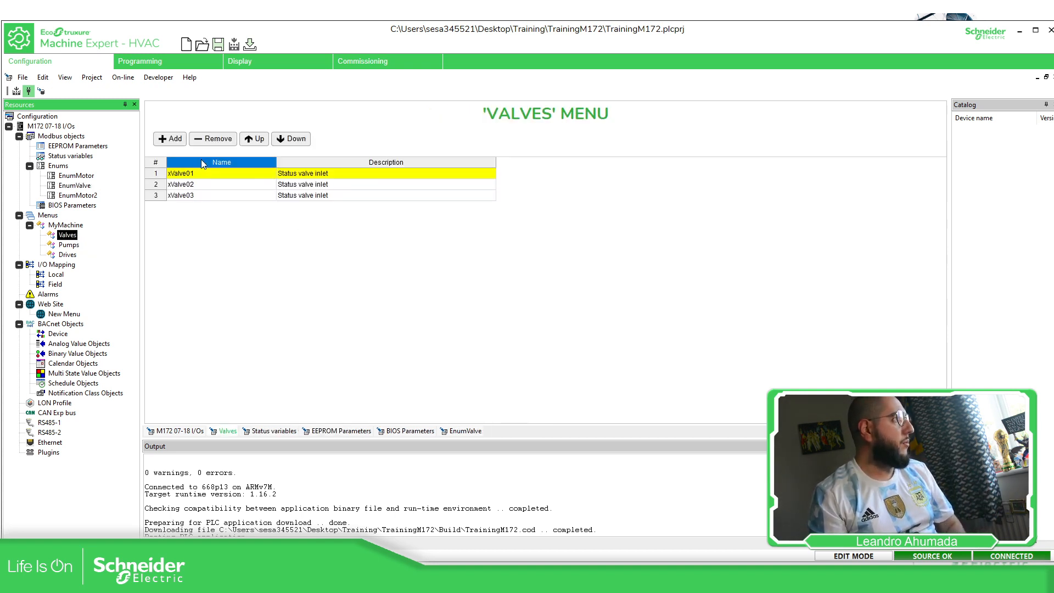
# - Read the xValve01 state from the controller in the Valves folder of Commissioning
pyautogui.click(374, 62)
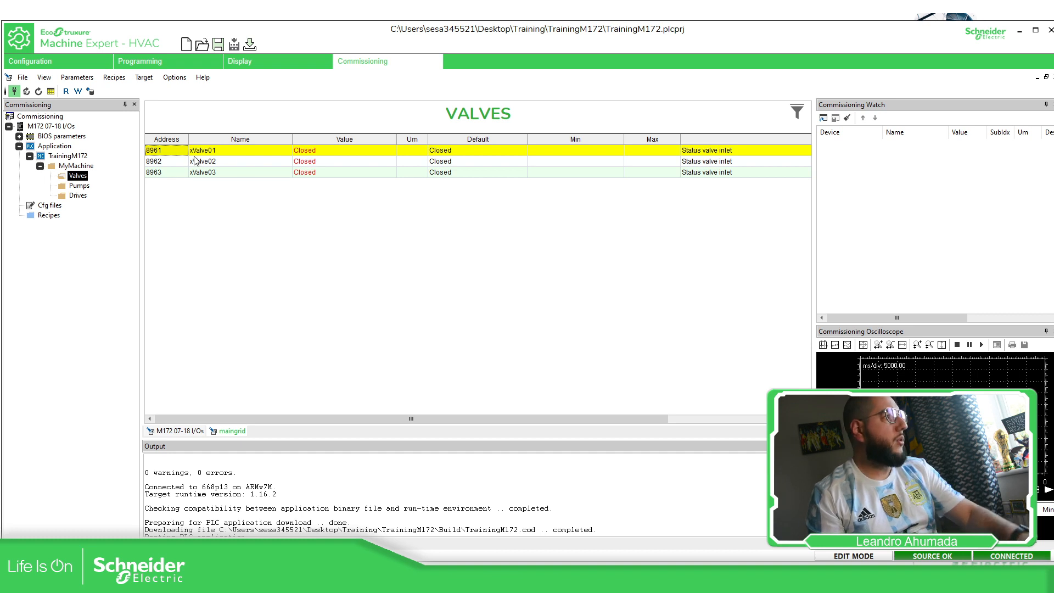
pyautogui.doubleClick(172, 155)
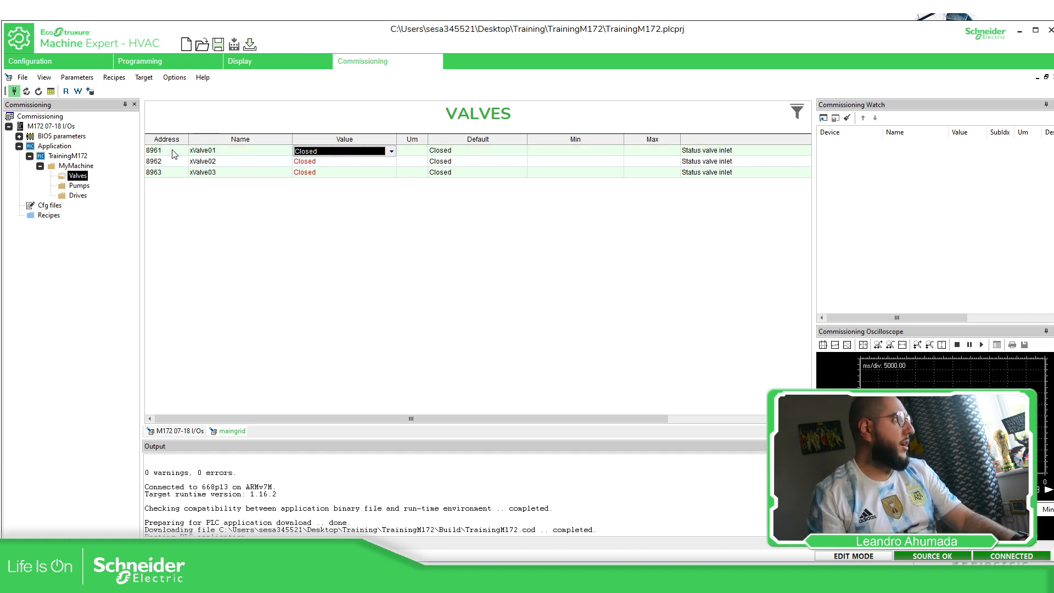
pyautogui.click(66, 92)
# - Set xValve02 to Opened and write it to the controller
pyautogui.click(331, 164)
pyautogui.click(342, 164)
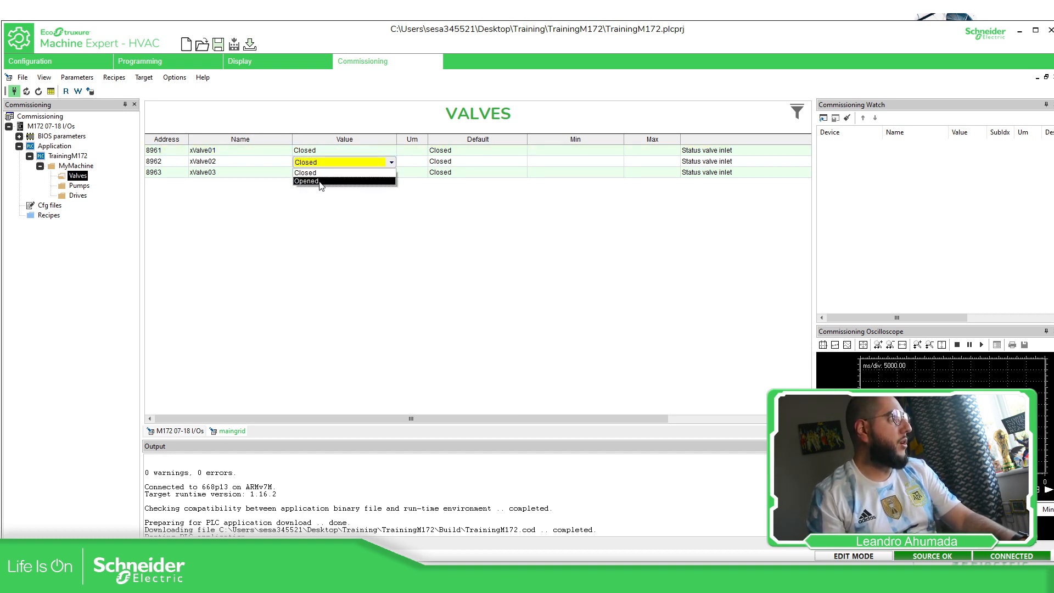
pyautogui.click(321, 181)
pyautogui.click(90, 92)
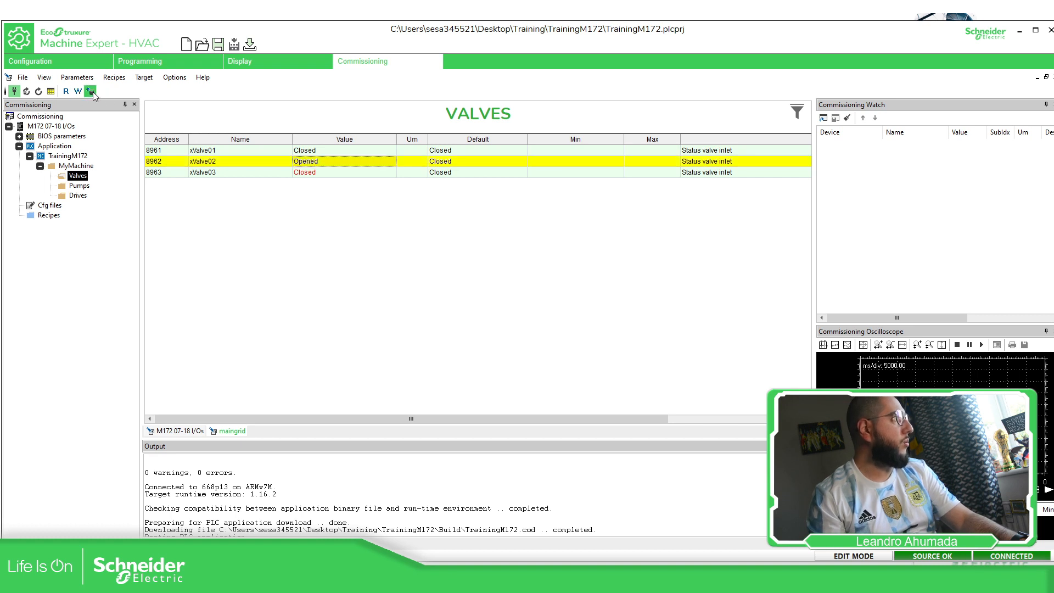
# - Set xValve03 to Closed and write it to the controller
pyautogui.click(330, 174)
pyautogui.click(319, 175)
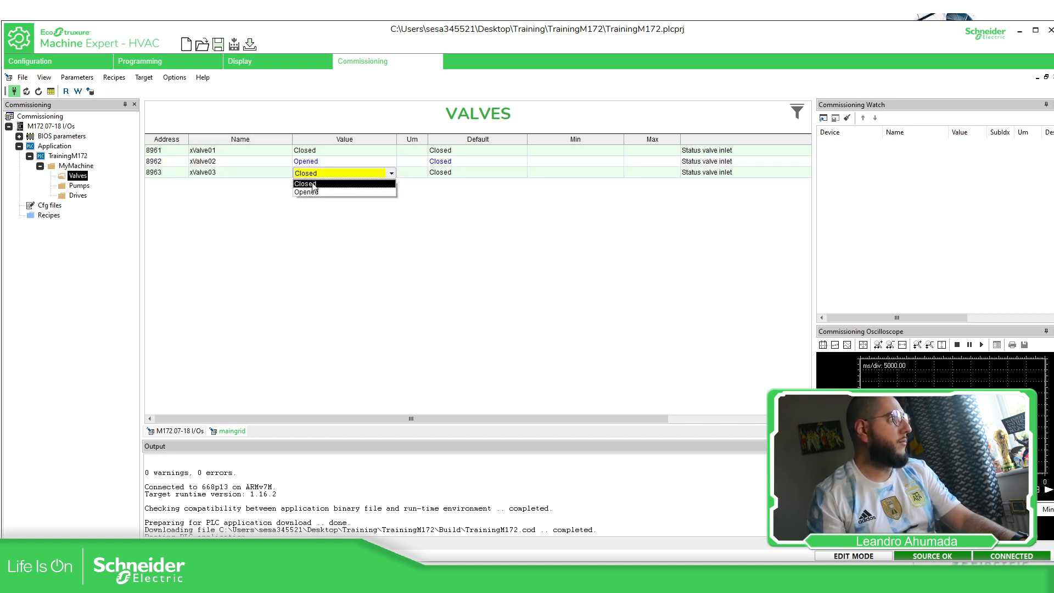
pyautogui.click(319, 184)
pyautogui.click(78, 92)
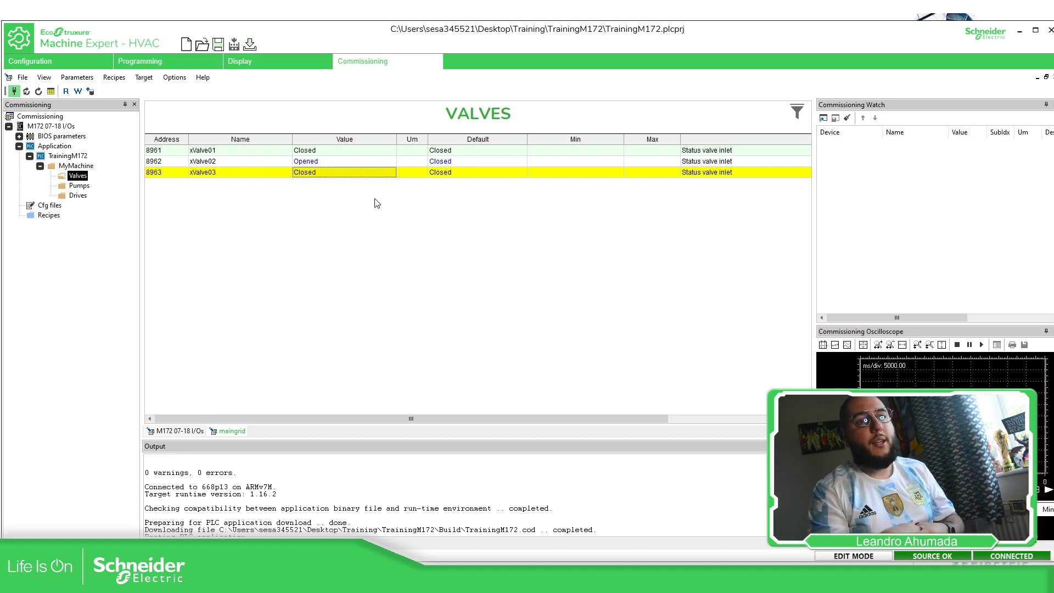
pyautogui.click(70, 62)
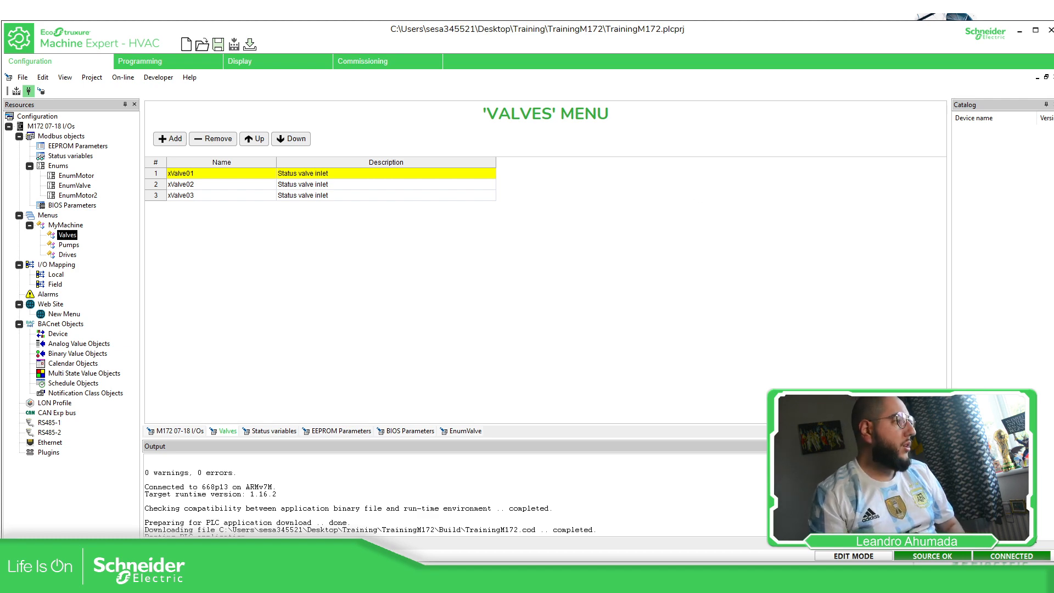
pyautogui.moveTo(336, 577)
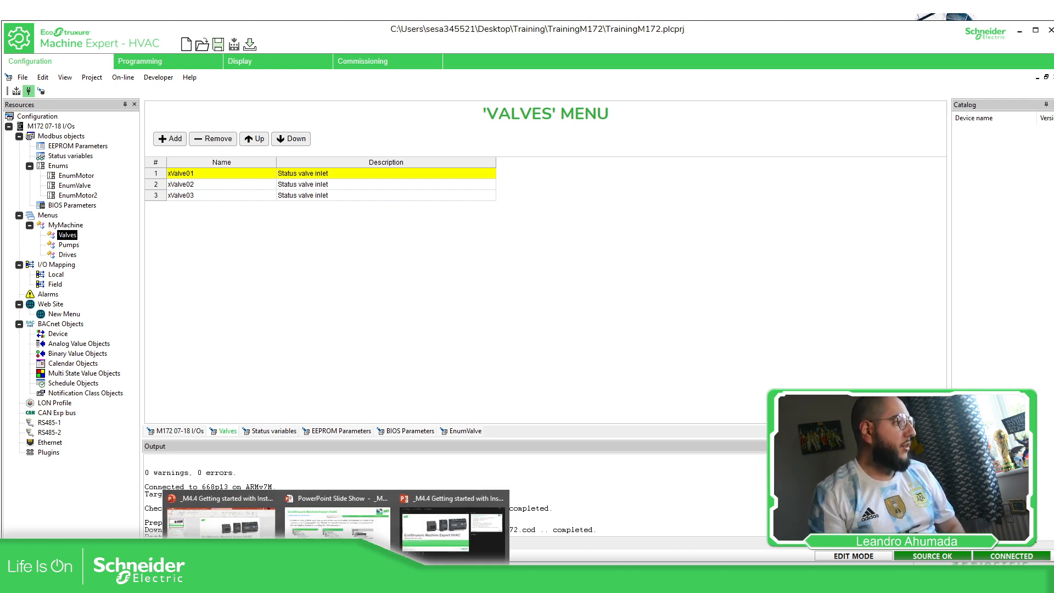
pyautogui.click(338, 527)
pyautogui.press('Right')
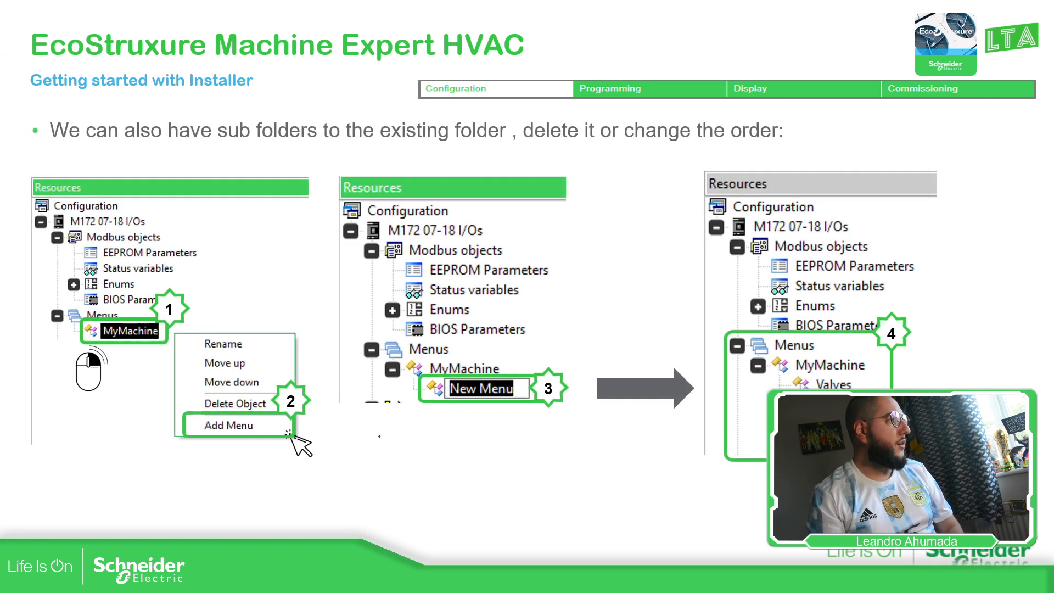
pyautogui.press('Right')
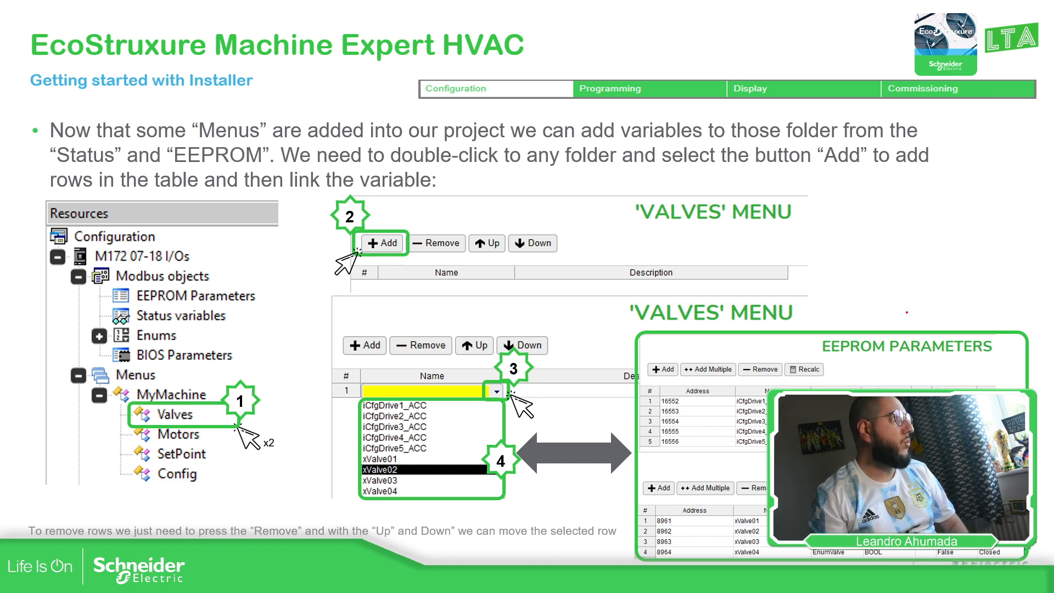
pyautogui.press('Right')
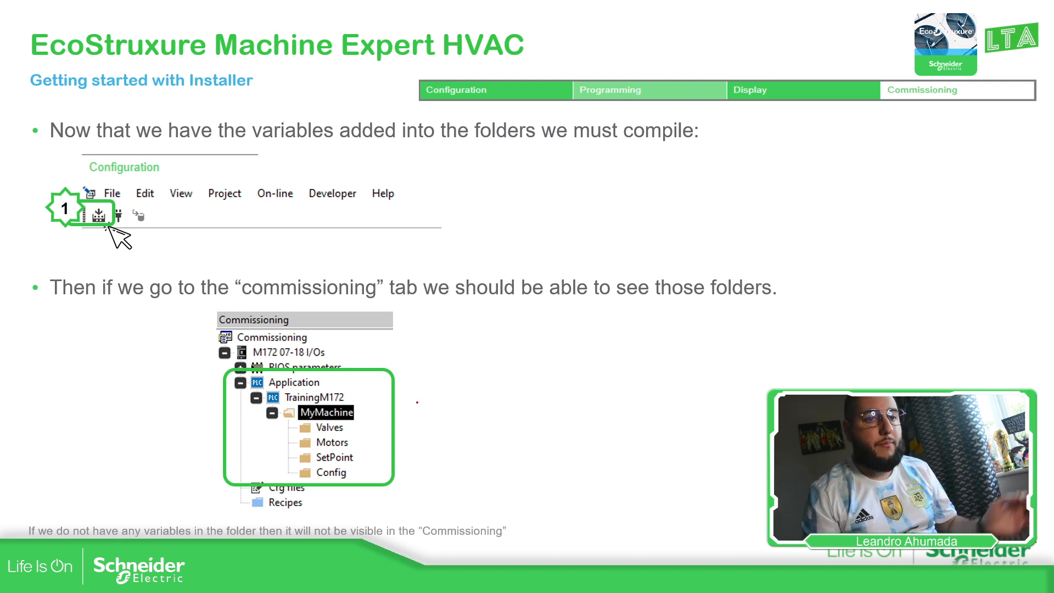
pyautogui.press('Right')
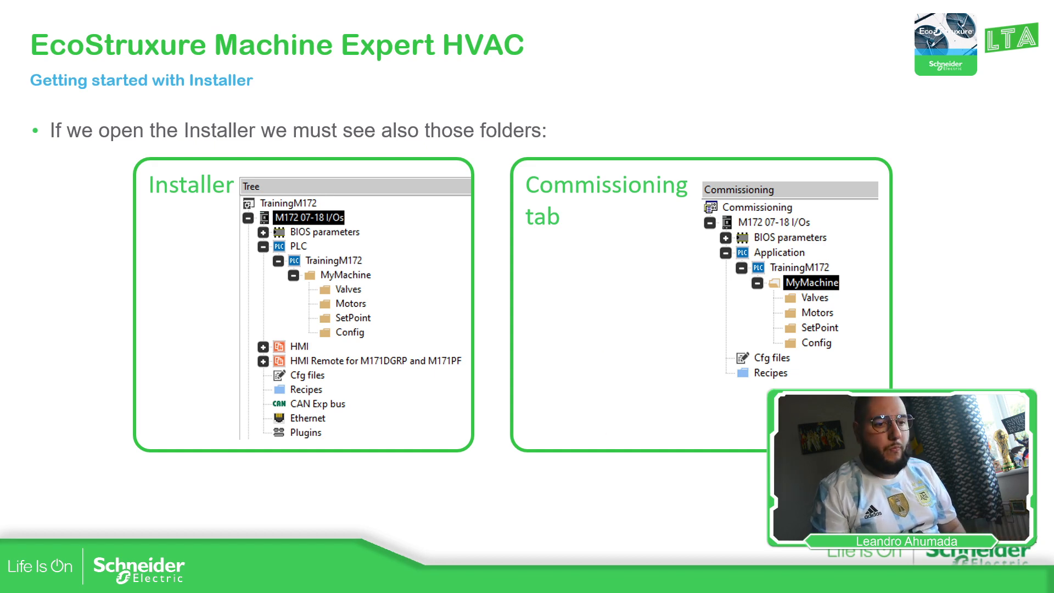
# - Close the Installer window that is already open and reopen the TrainingM172 project with Installer from Configuration
pyautogui.hotkey('alt', 'Tab')
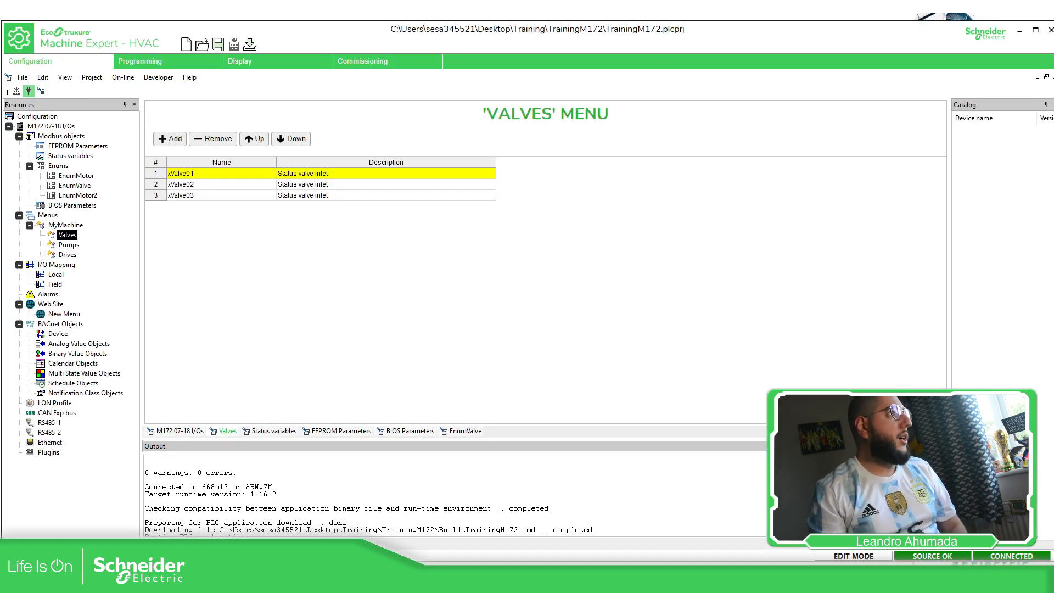
pyautogui.hotkey('alt', 'Tab')
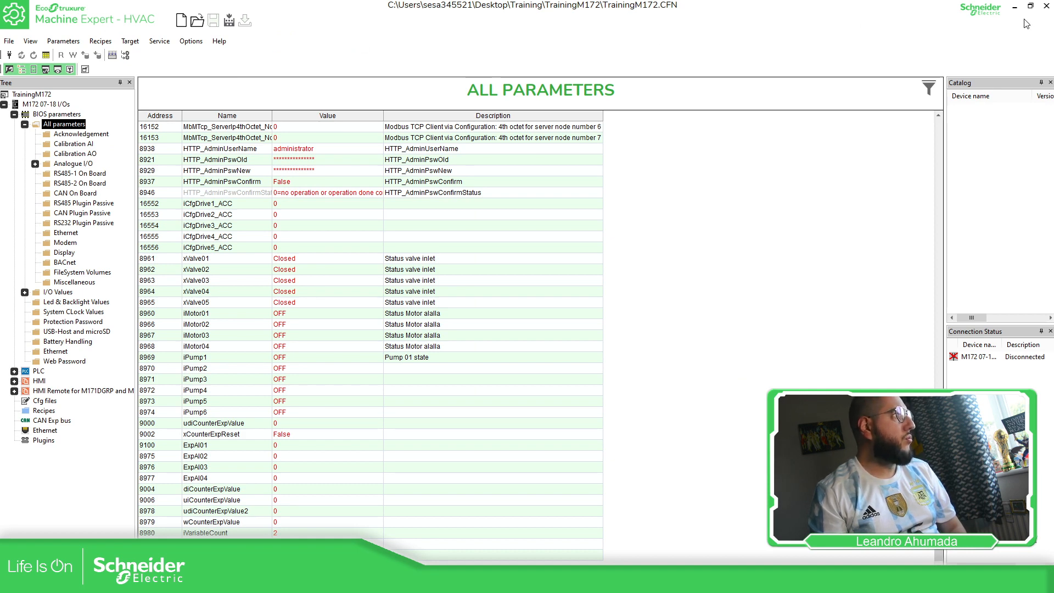
pyautogui.click(1046, 6)
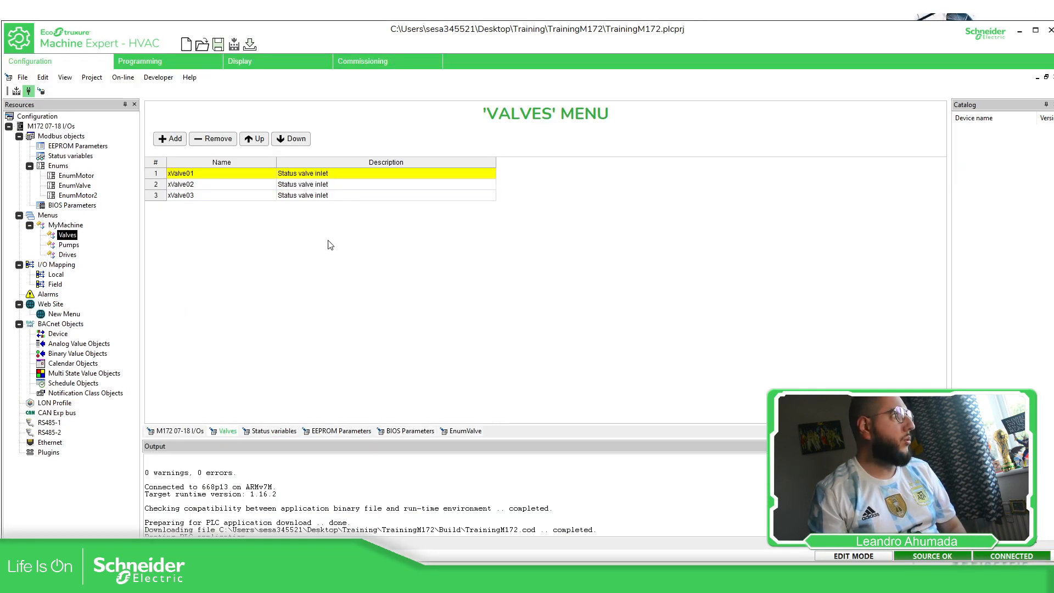
pyautogui.click(154, 79)
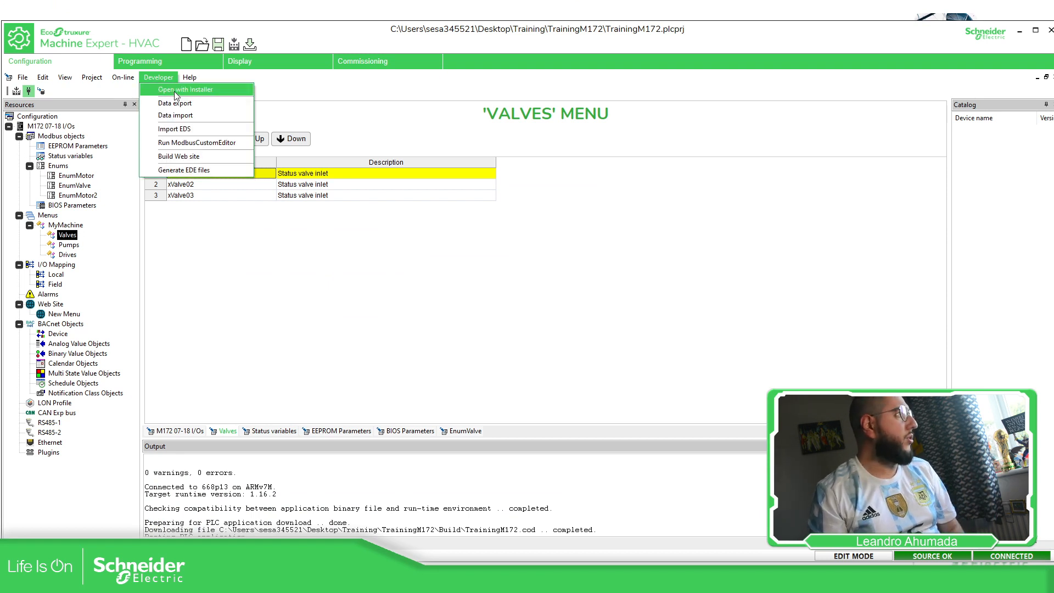
pyautogui.click(175, 92)
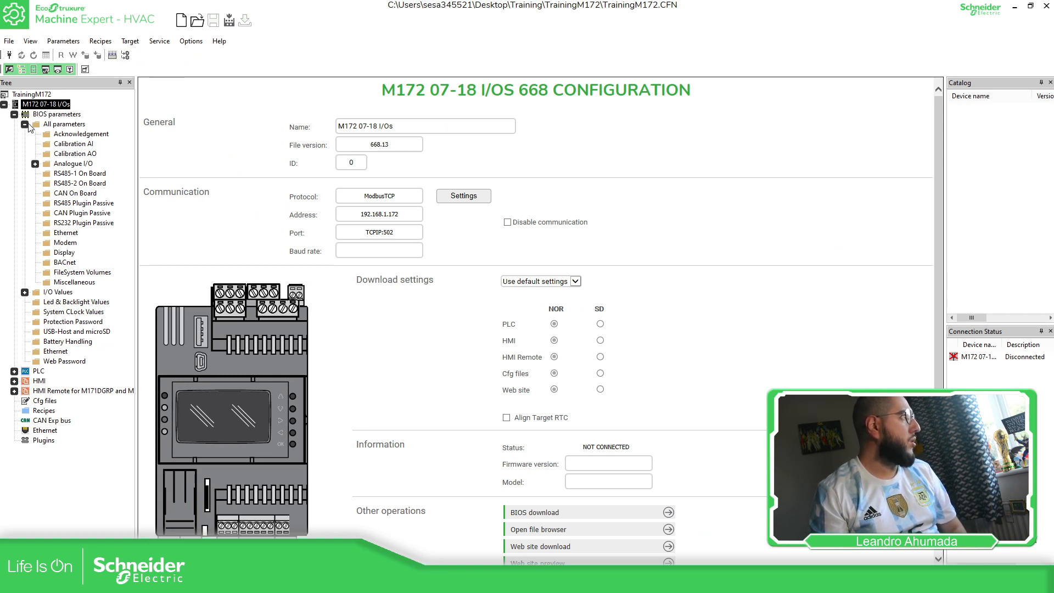
# - Collapse the BIOS parameters in the Installer tree and expand PLC, TrainingM172 and MyMachine down to the submenu folders
pyautogui.click(25, 124)
pyautogui.click(14, 114)
pyautogui.click(14, 124)
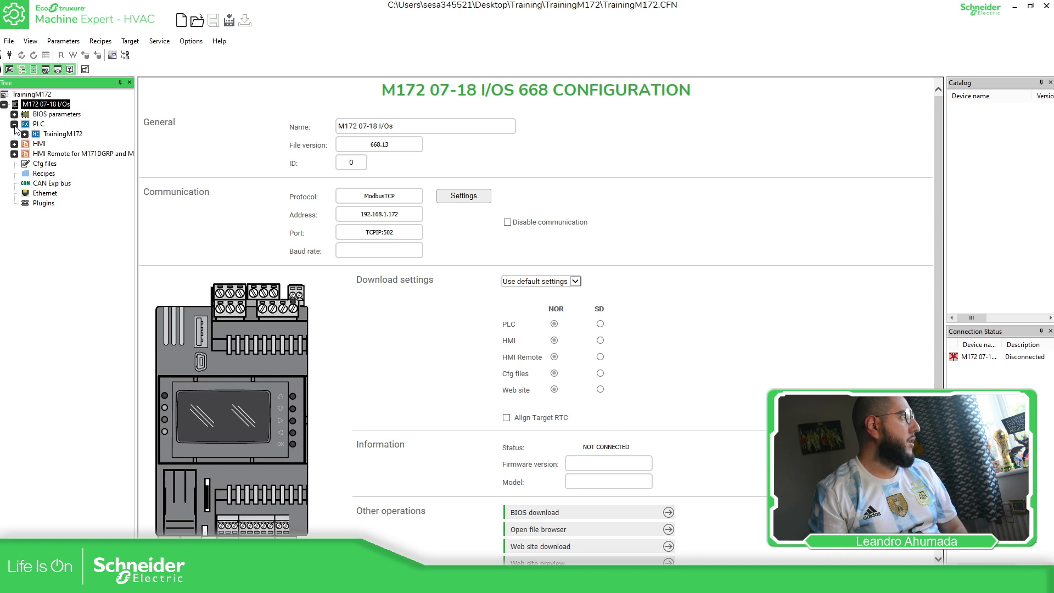
pyautogui.click(25, 134)
pyautogui.click(35, 144)
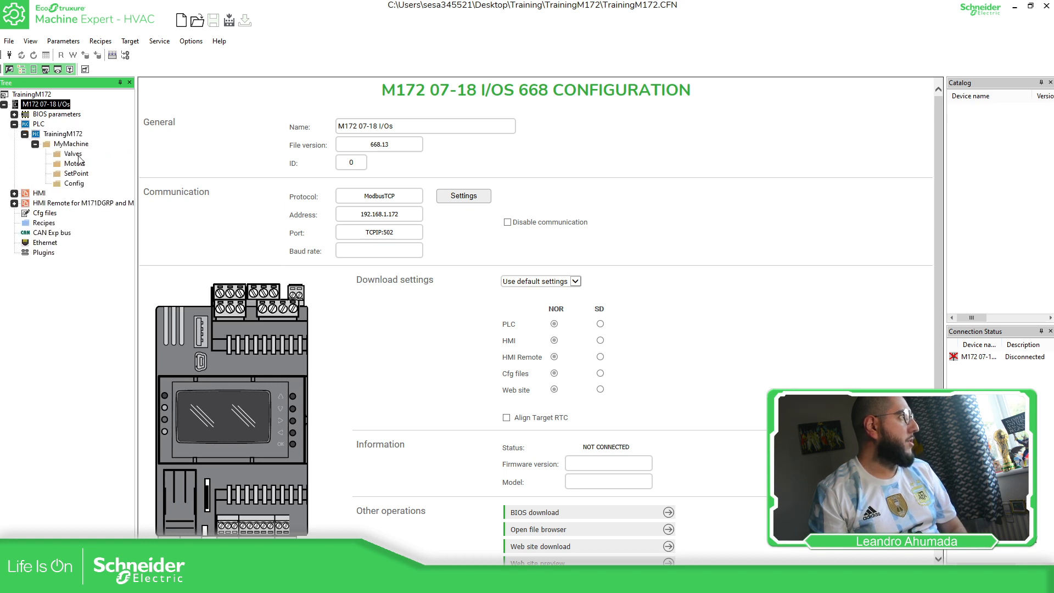
# - Examine the variables in the Valves, Motors, SetPoint and Config folders of MyMachine
pyautogui.click(73, 155)
pyautogui.click(76, 164)
pyautogui.click(76, 173)
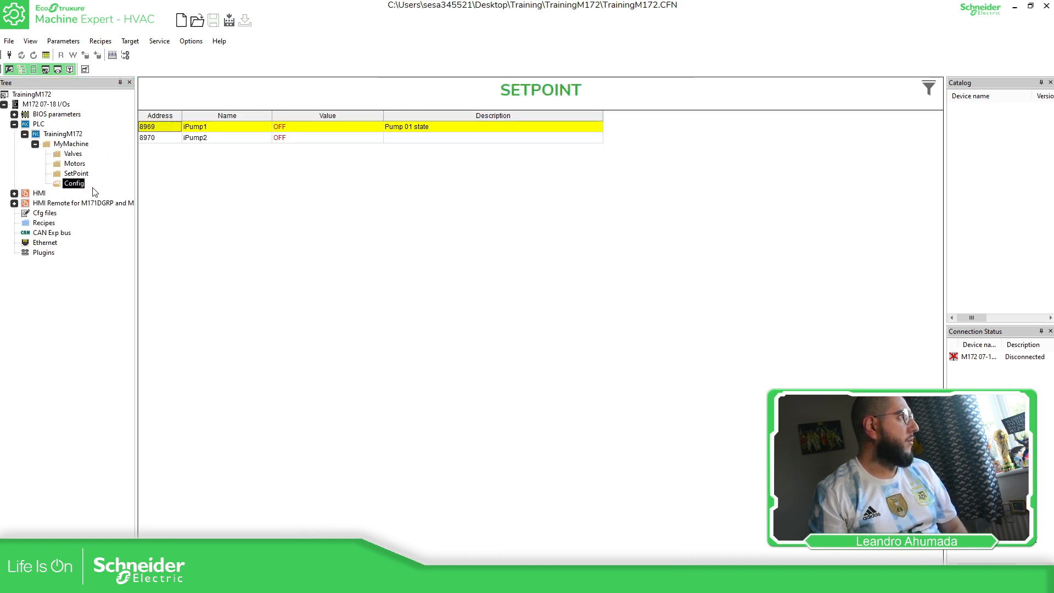
pyautogui.click(80, 184)
pyautogui.click(76, 173)
pyautogui.click(76, 164)
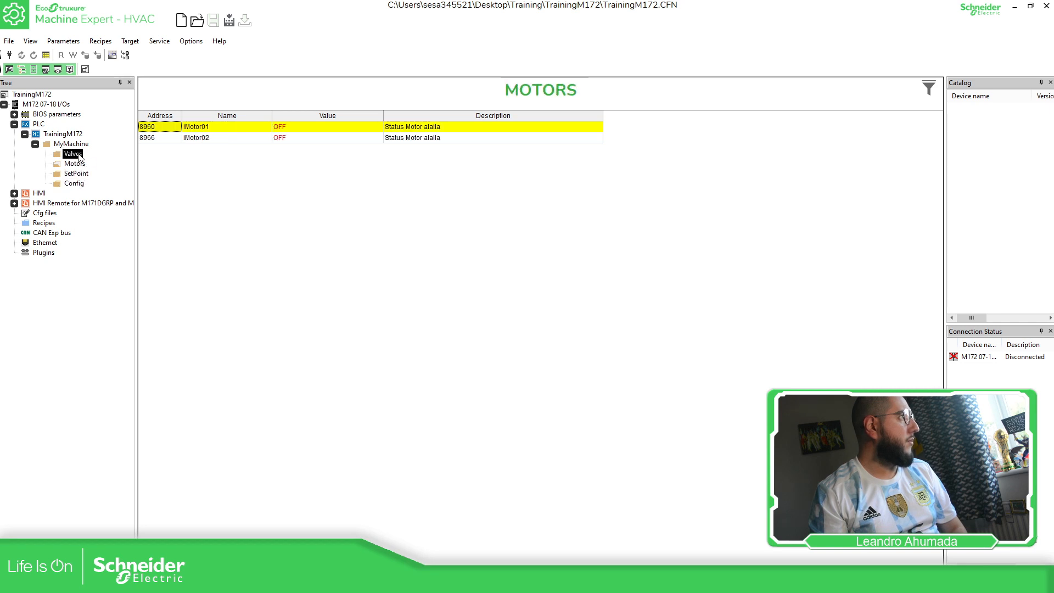
# - Recheck the variables listed in the Valves and SetPoint folders in Installer
pyautogui.click(82, 154)
pyautogui.click(77, 173)
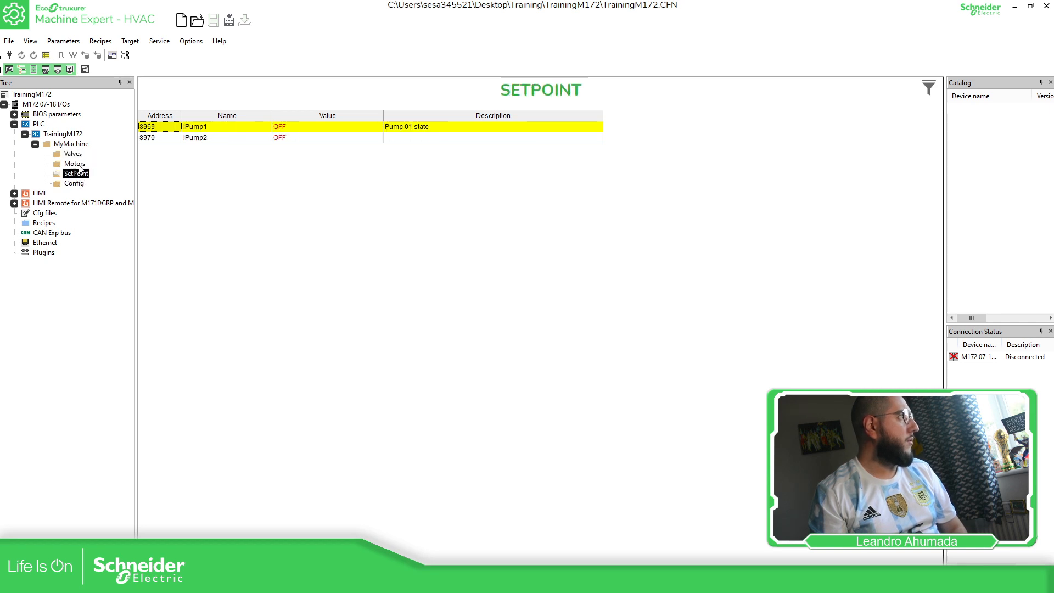
pyautogui.click(80, 166)
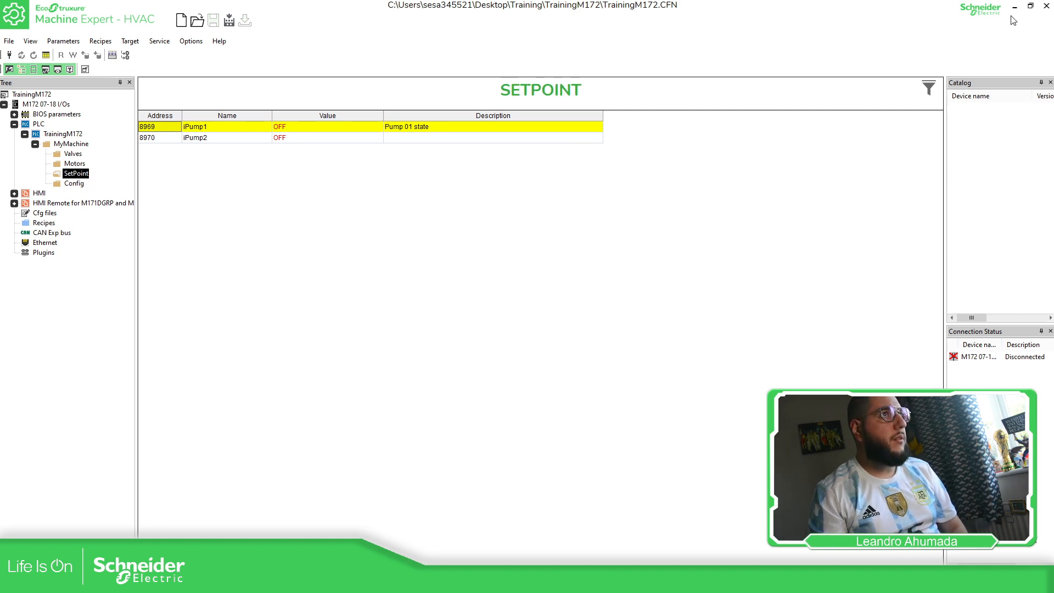
# - Close Installer, then rebuild the whole TrainingM172 project and reopen it with Installer
pyautogui.click(1047, 5)
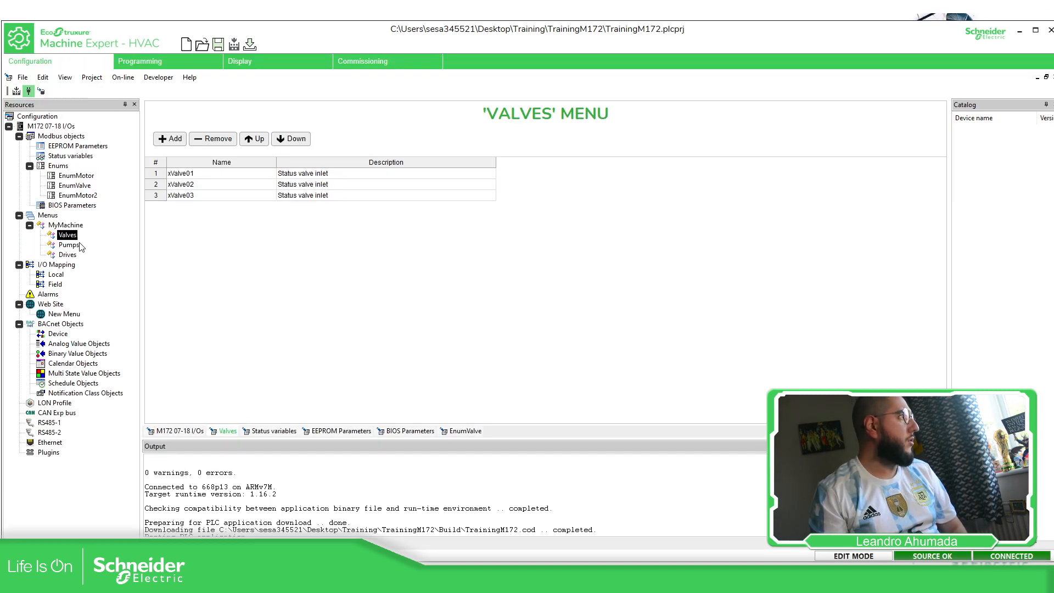
pyautogui.click(235, 45)
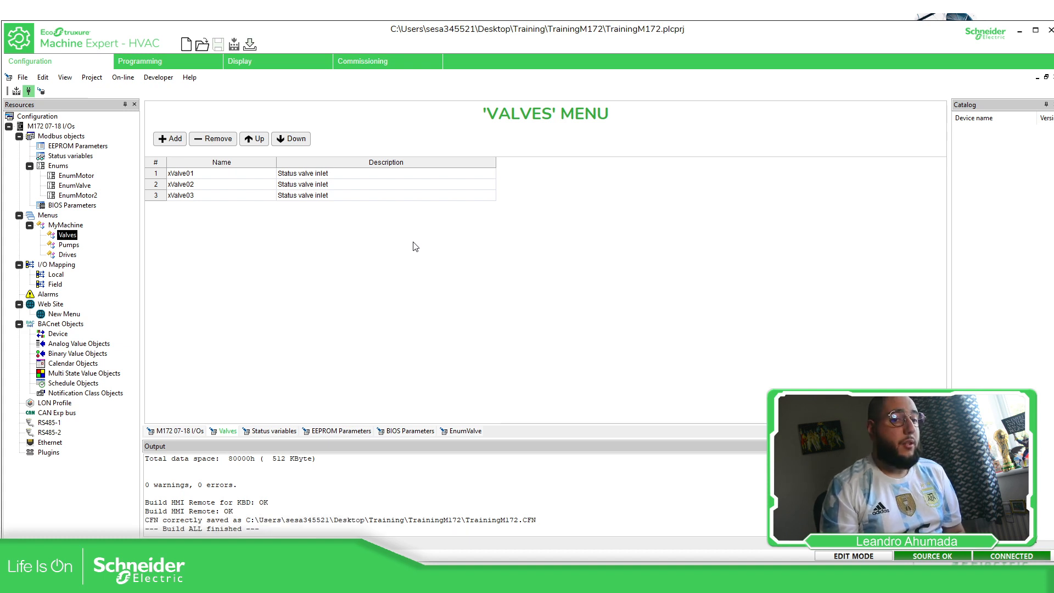
pyautogui.click(159, 77)
pyautogui.click(176, 87)
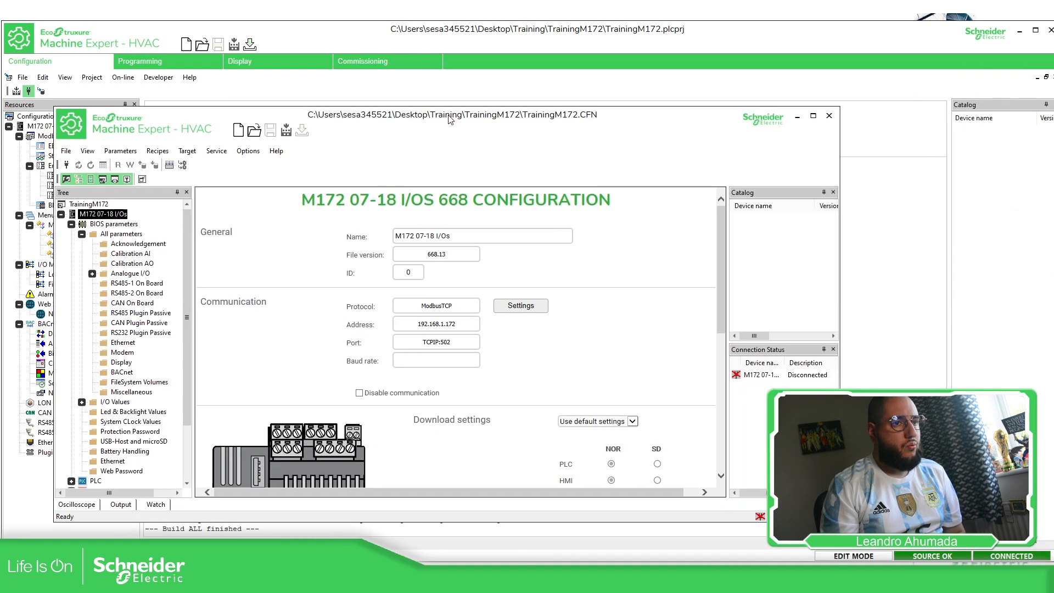
# - Expand PLC, TrainingM172 and MyMachine in the Installer tree and collapse the BIOS parameters
pyautogui.click(14, 371)
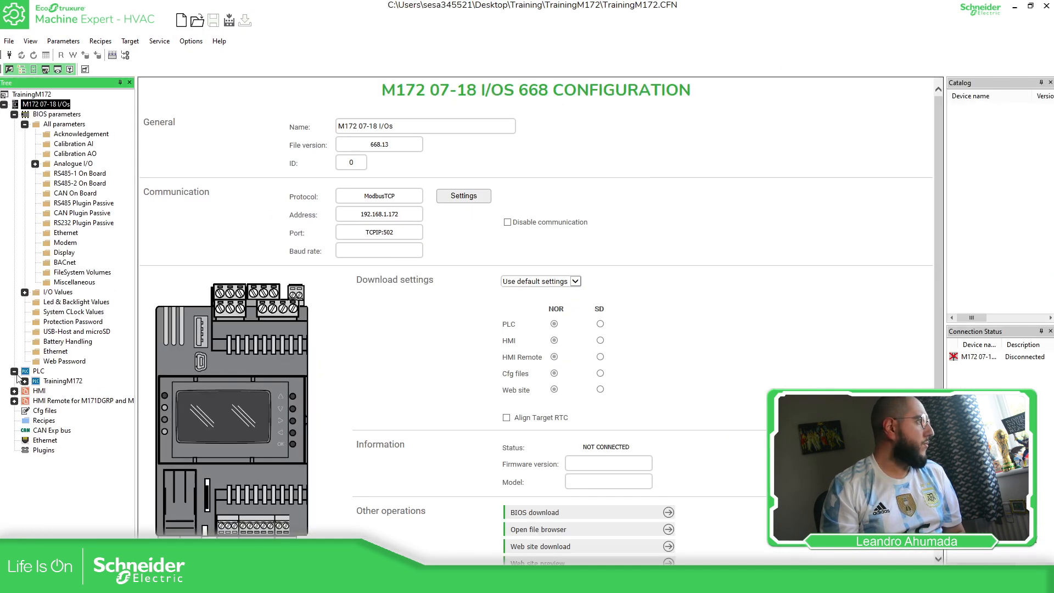
pyautogui.click(25, 381)
pyautogui.click(35, 392)
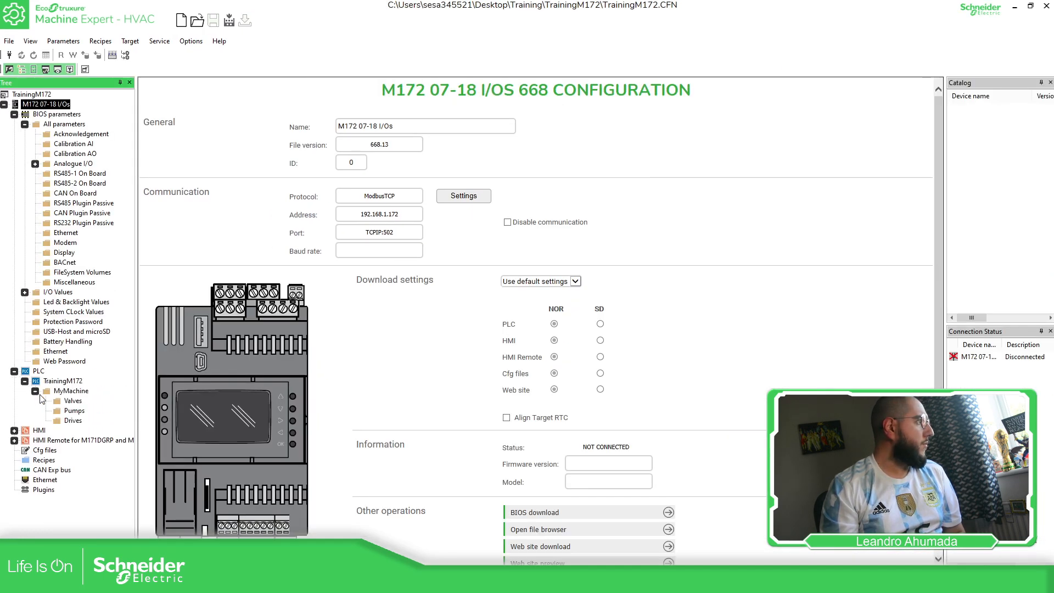
pyautogui.click(14, 114)
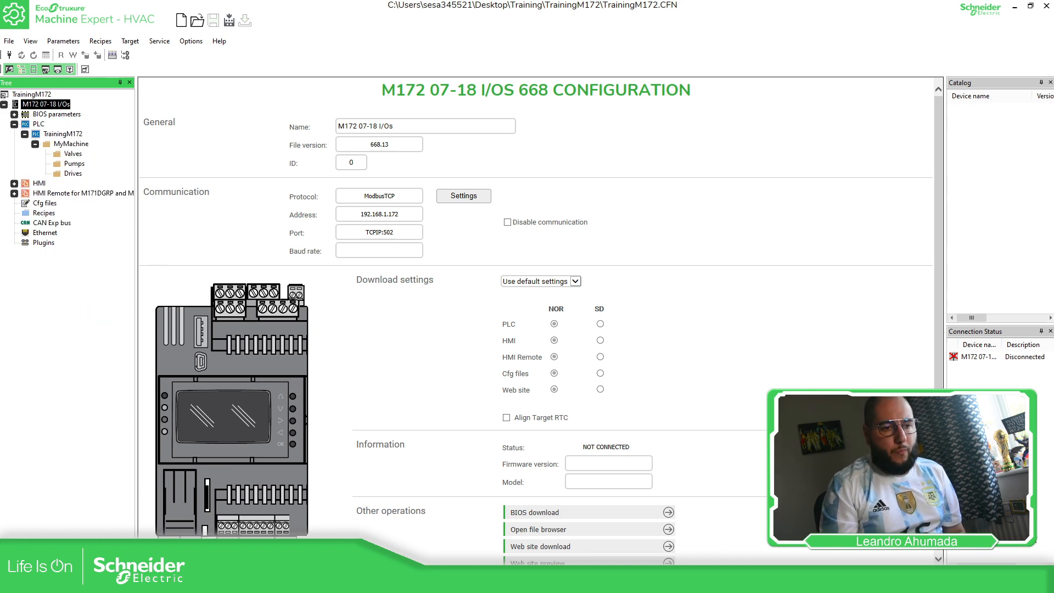
# - Disconnect the Configuration project from the controller, minimize its window and connect Installer to the controller
pyautogui.hotkey('alt', 'Tab')
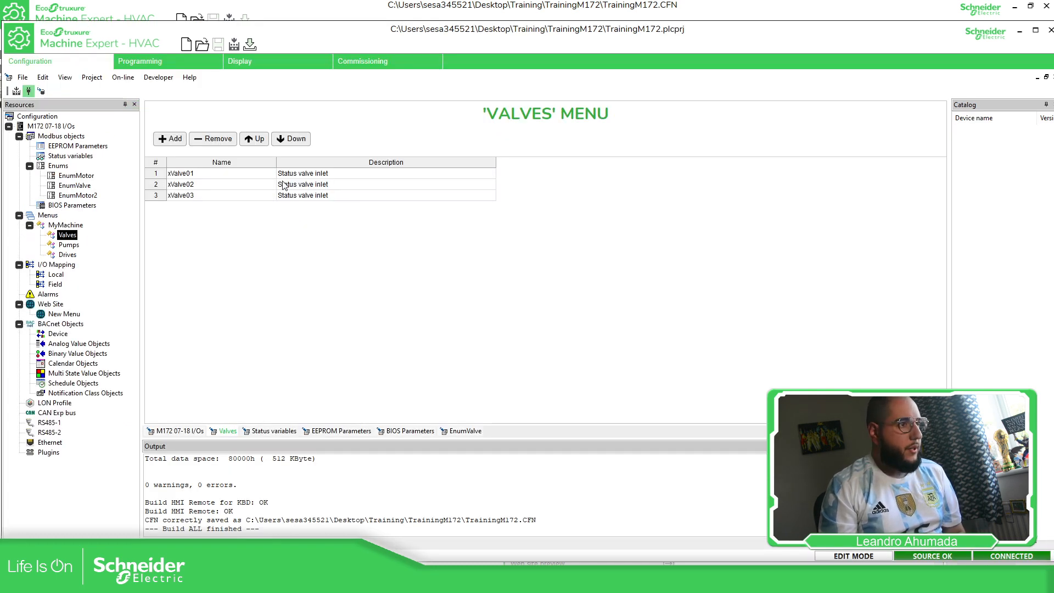
pyautogui.click(28, 91)
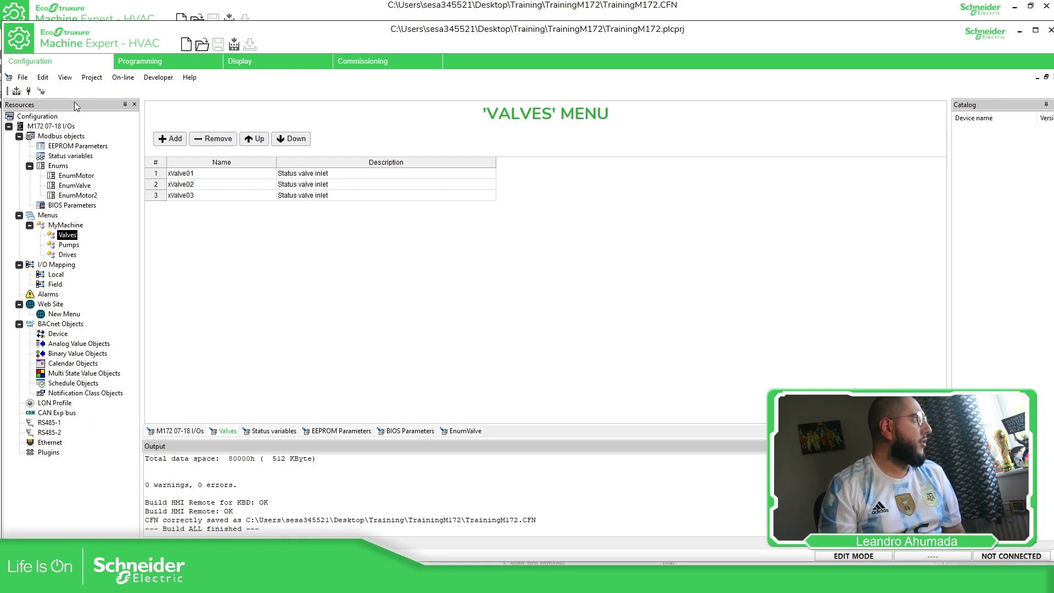
pyautogui.click(1019, 31)
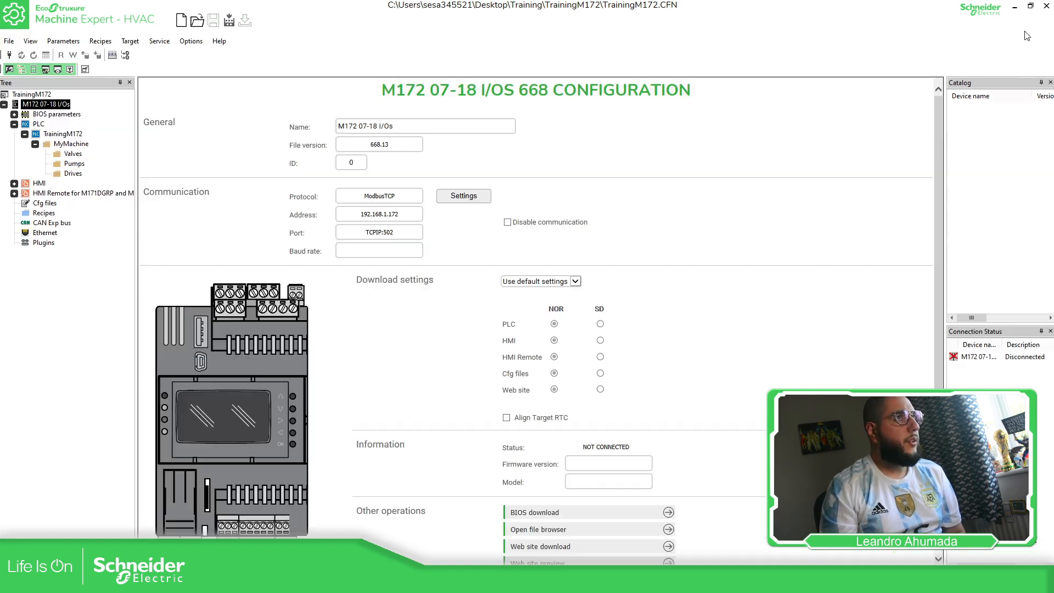
pyautogui.click(9, 55)
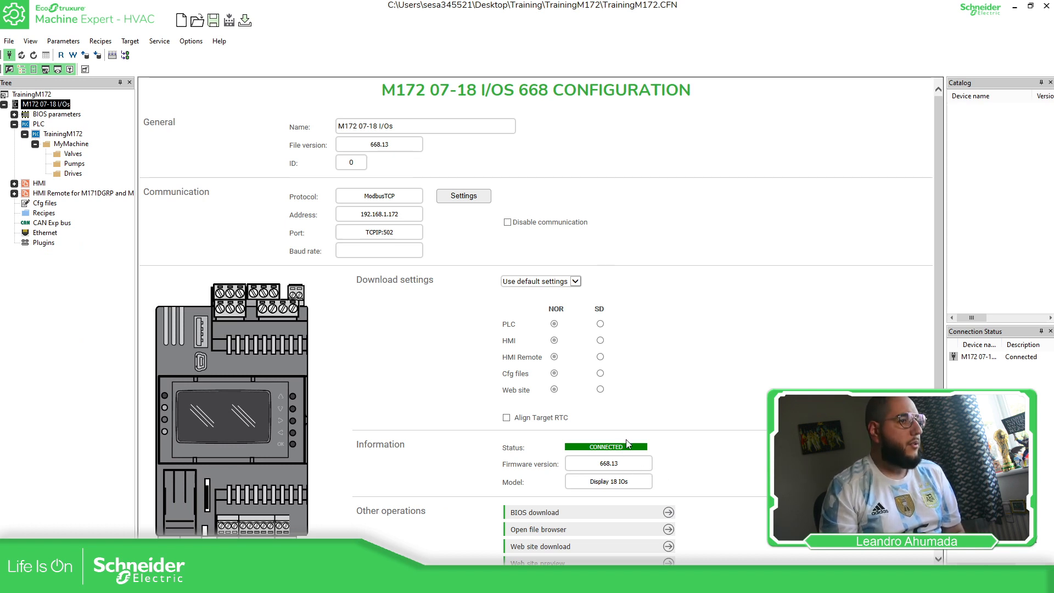
# - Read xValve01, xValve02 and xValve03 in the Valves folder from the controller
pyautogui.click(72, 154)
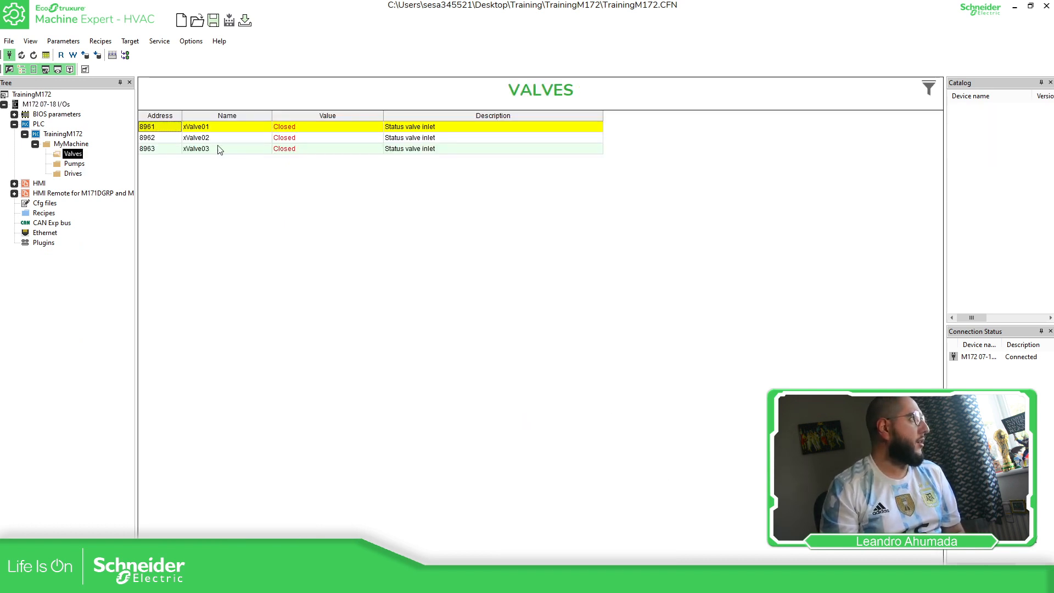
pyautogui.keyDown('shift'); pyautogui.click(164, 150); pyautogui.keyUp('shift')
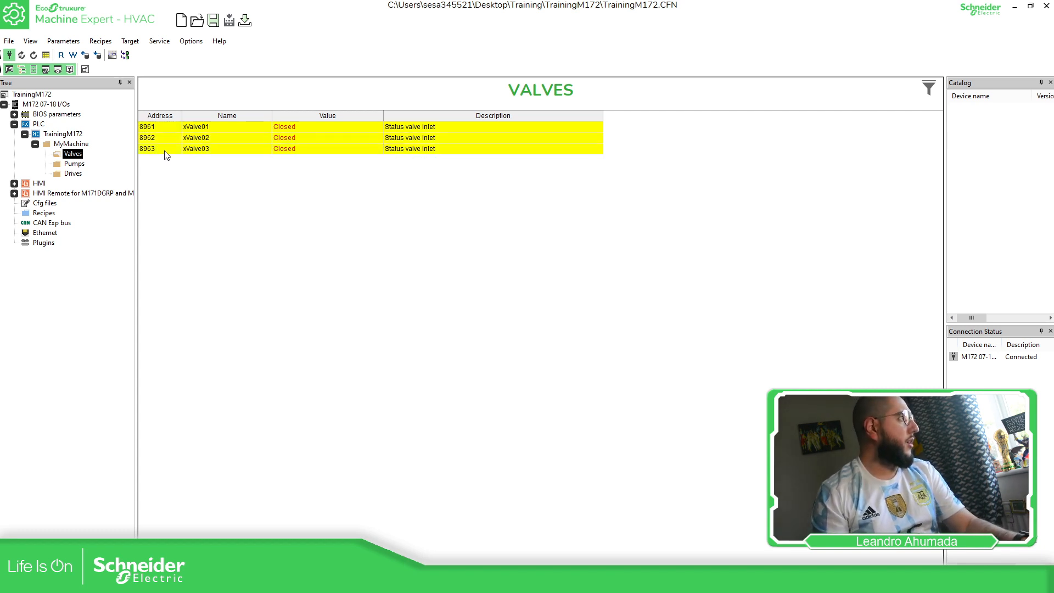
pyautogui.click(62, 56)
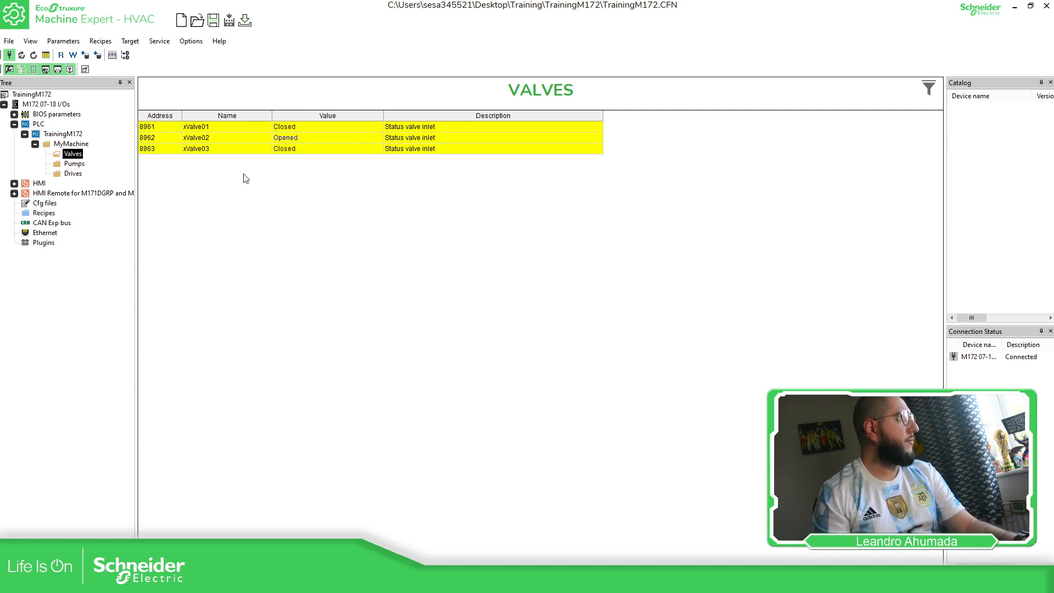
# - Set xValve02 to Closed and write it to the controller
pyautogui.click(301, 139)
pyautogui.click(310, 142)
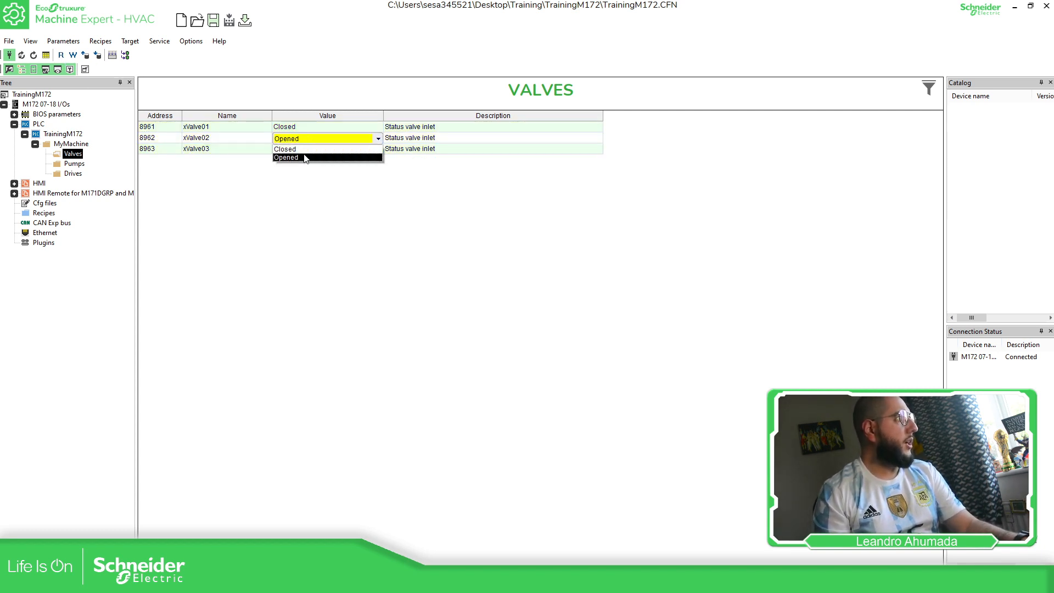
pyautogui.click(302, 155)
pyautogui.click(74, 56)
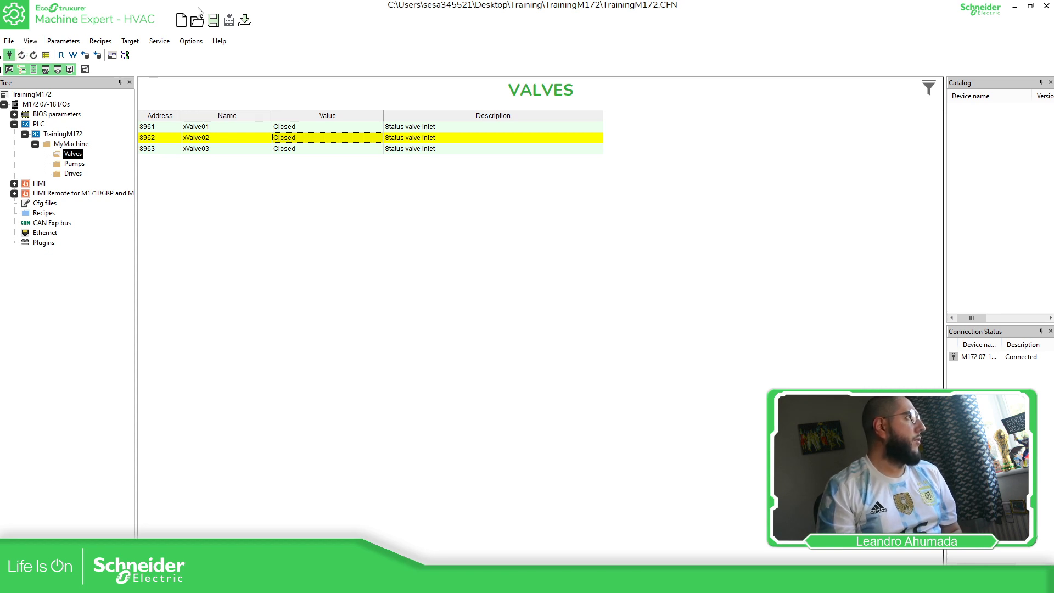
# - Disconnect Installer from the controller and open the PLC configuration page
pyautogui.click(8, 55)
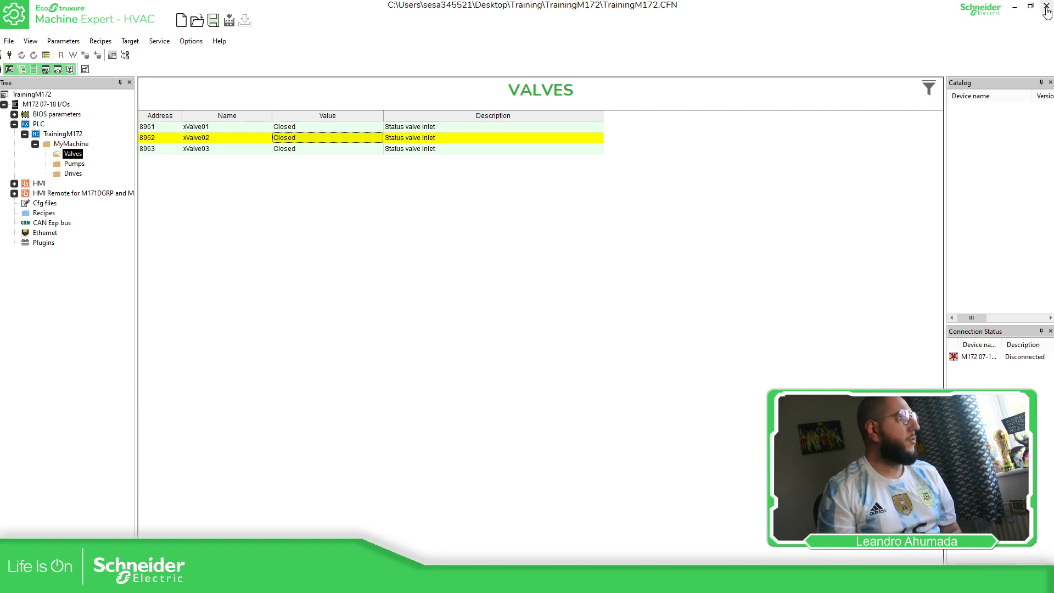
pyautogui.click(37, 125)
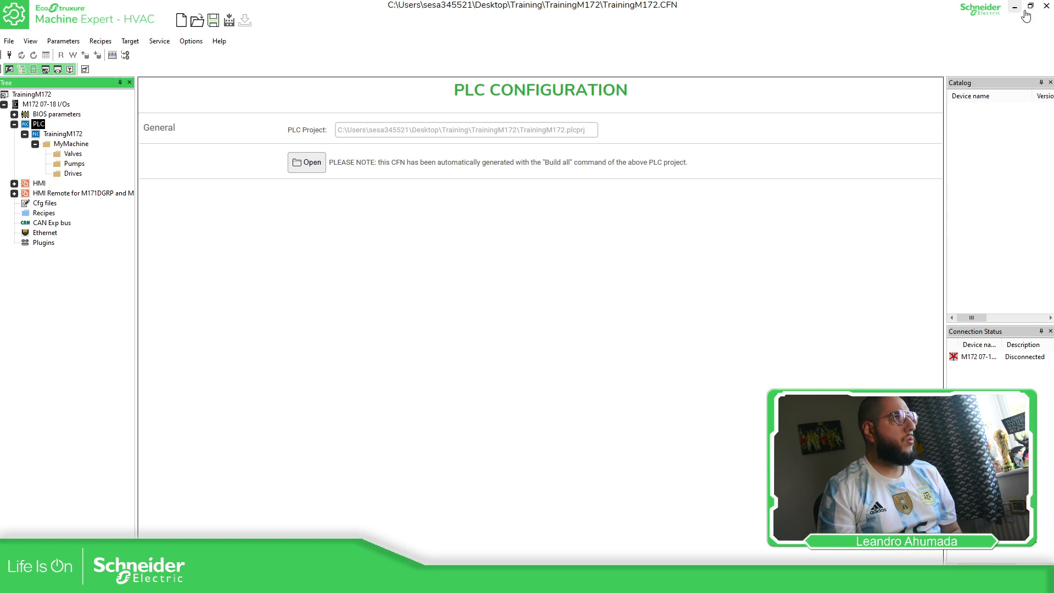
# - Close the Installer window and go up to the Training folder in File Explorer
pyautogui.click(1047, 7)
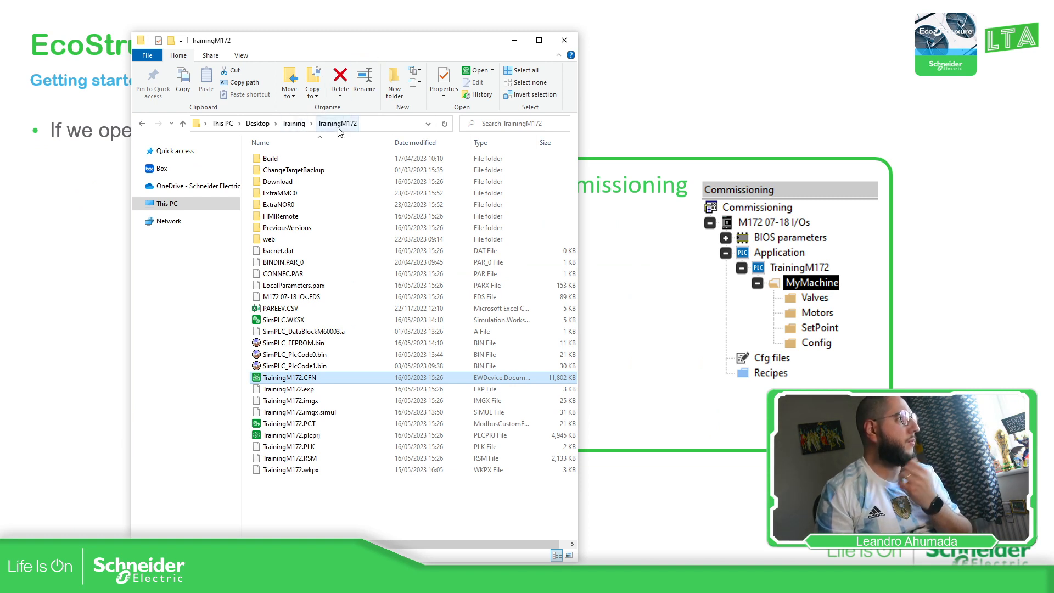
pyautogui.click(294, 124)
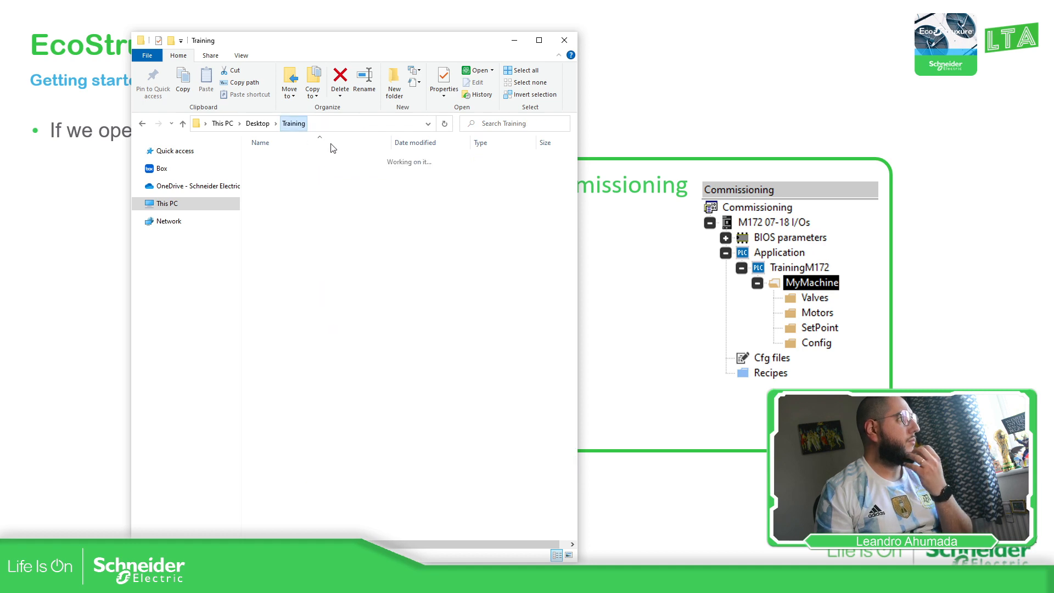
pyautogui.rightClick(289, 383)
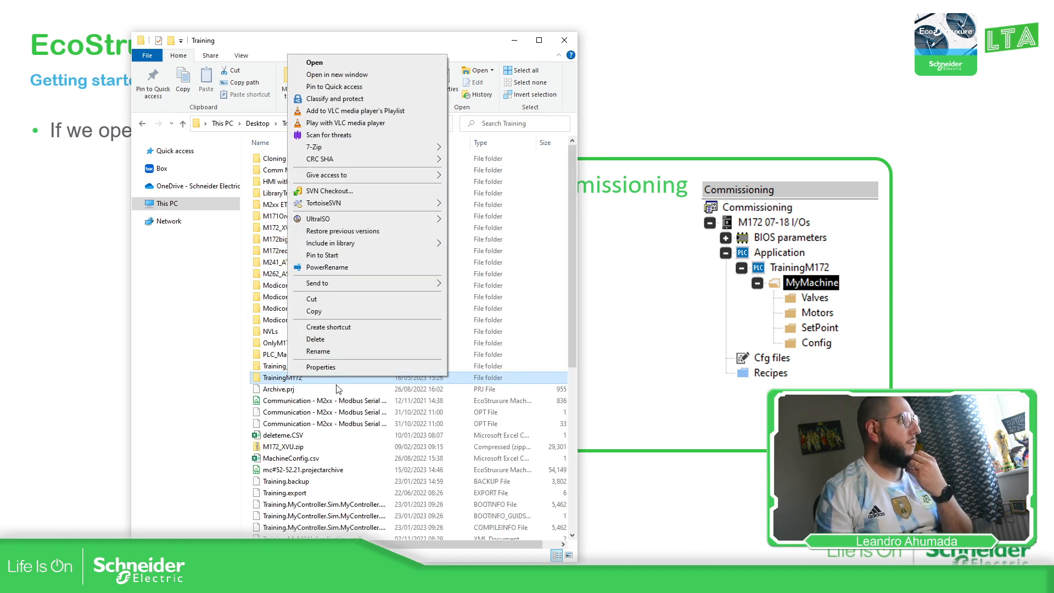
pyautogui.click(319, 351)
pyautogui.press('Return')
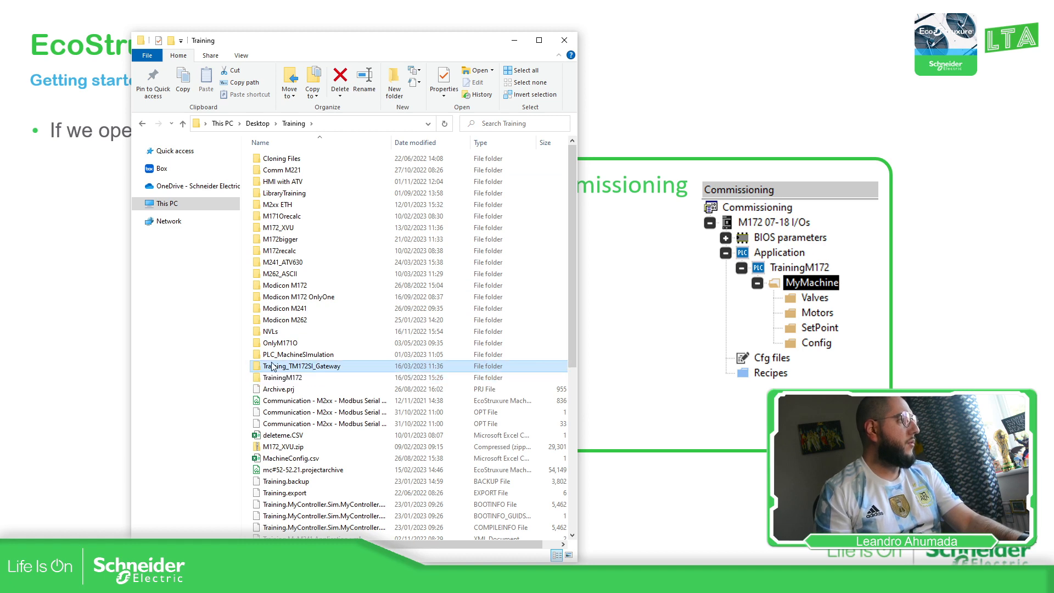
pyautogui.rightClick(388, 373)
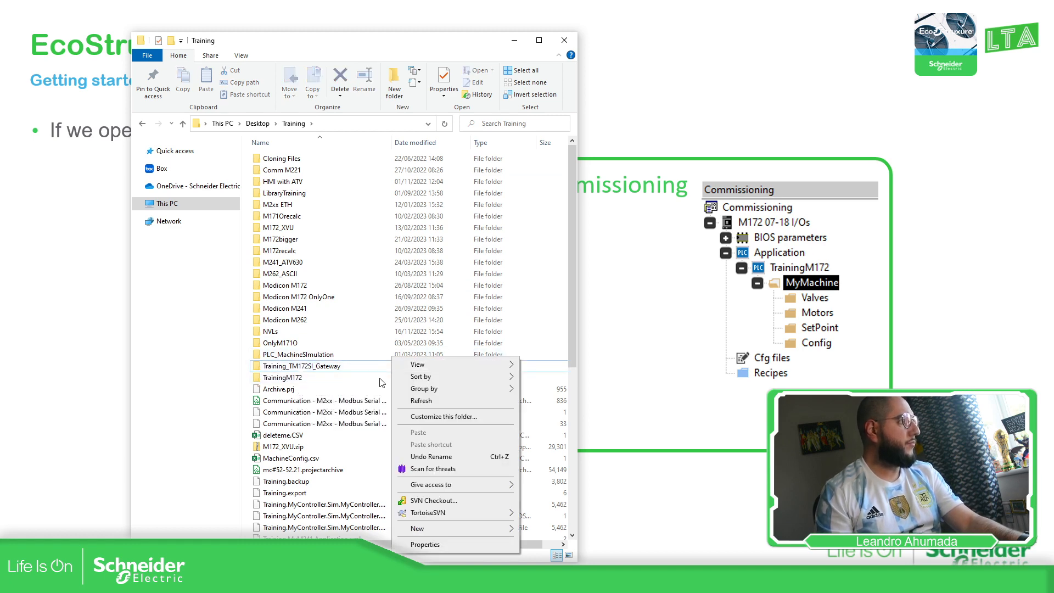
pyautogui.click(300, 383)
pyautogui.rightClick(378, 380)
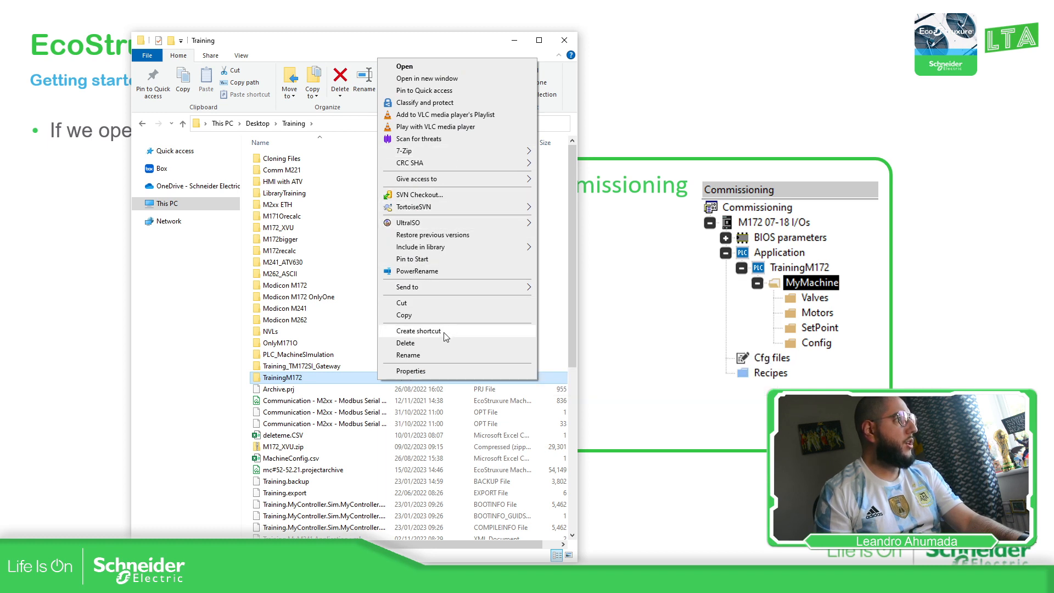
pyautogui.moveTo(471, 285)
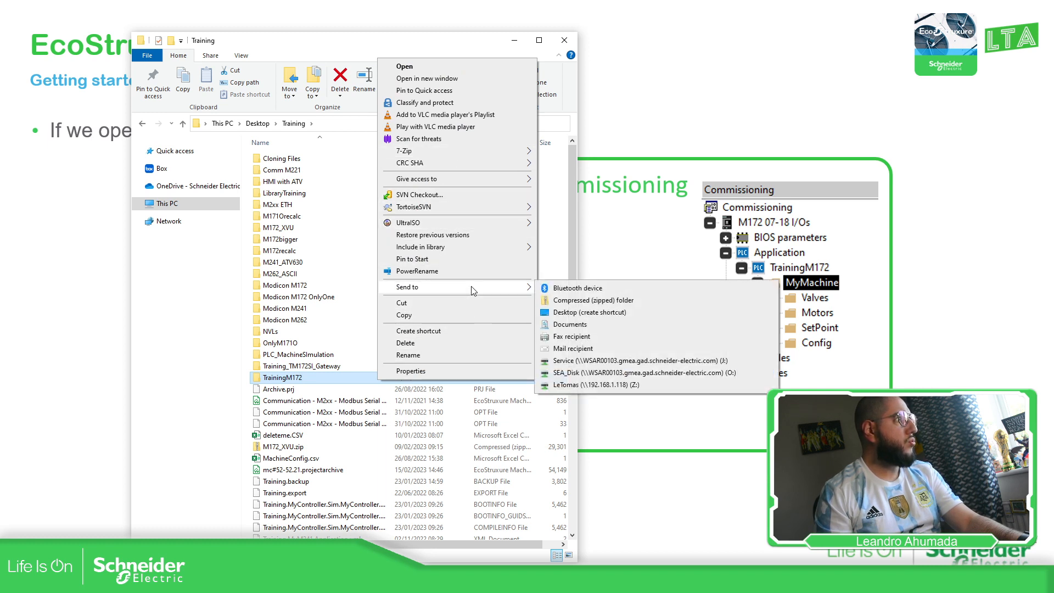
# - Create a new folder named TestingInstaller in the Training folder
pyautogui.rightClick(559, 254)
pyautogui.moveTo(586, 428)
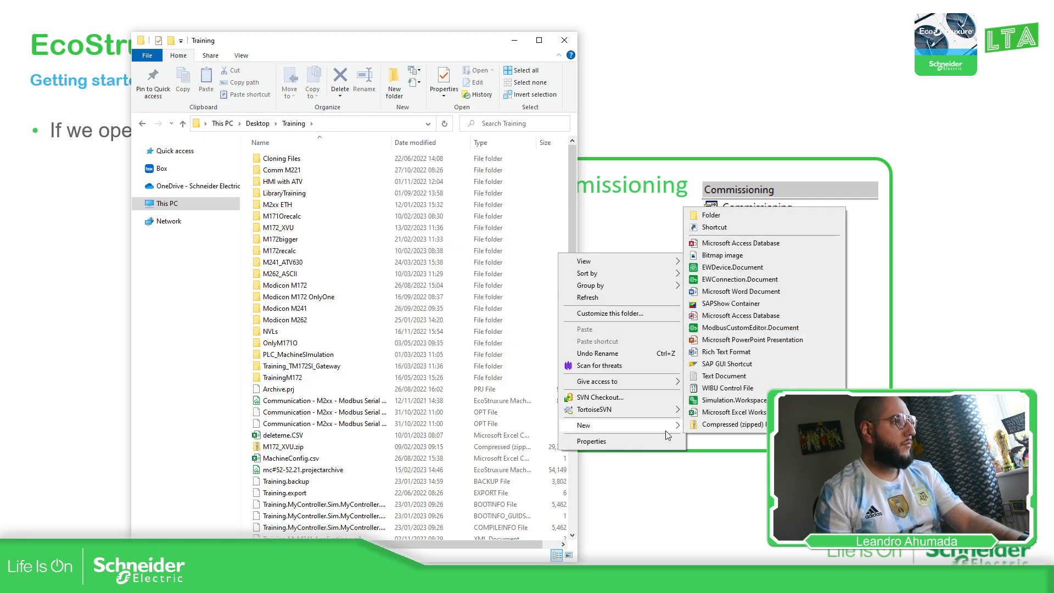
pyautogui.click(731, 218)
pyautogui.write('Test')
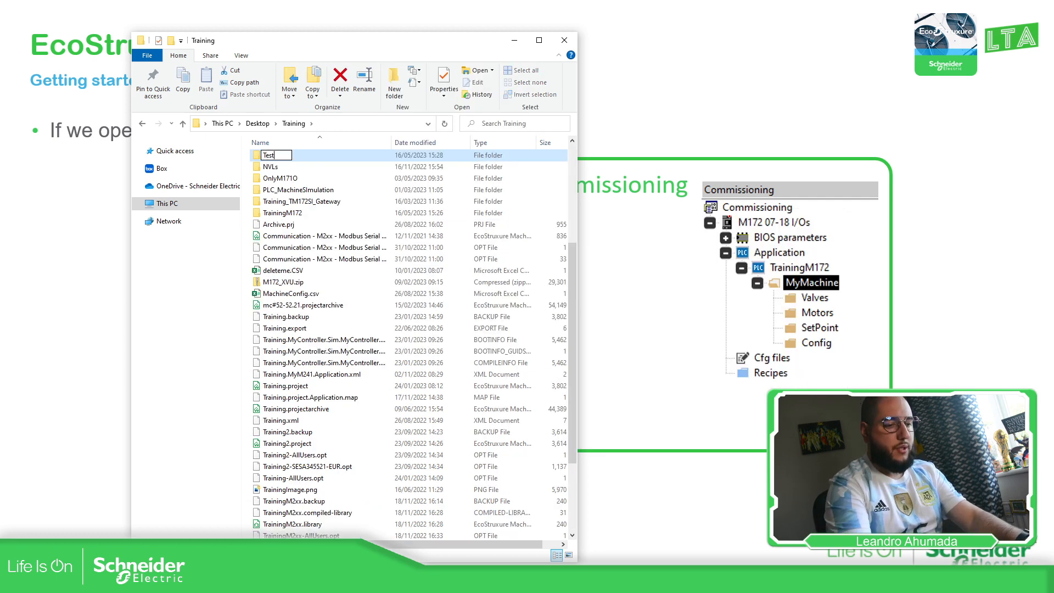
pyautogui.write('ingInstaller')
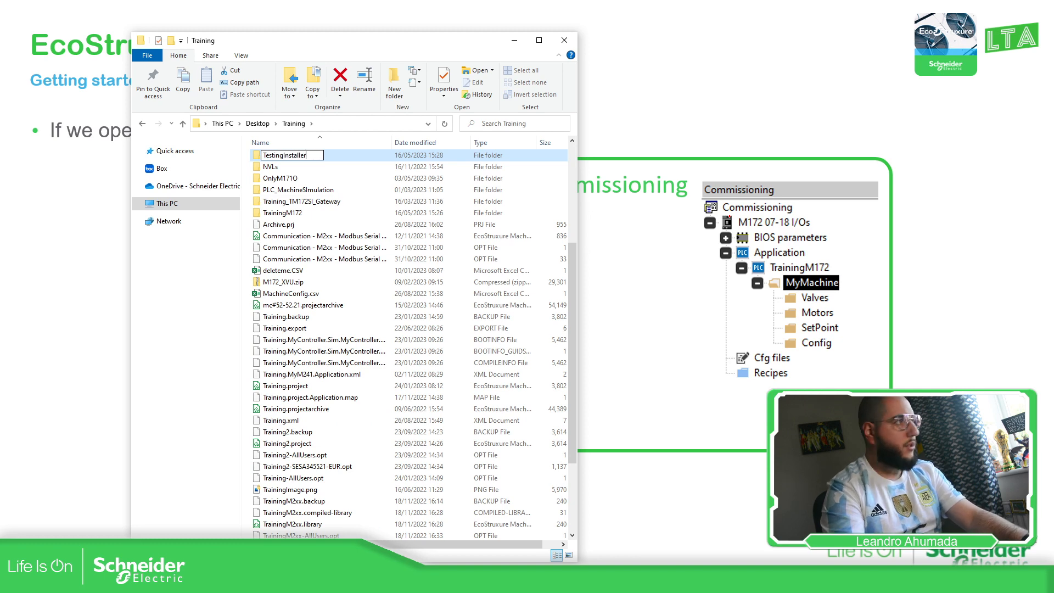
pyautogui.press('Return')
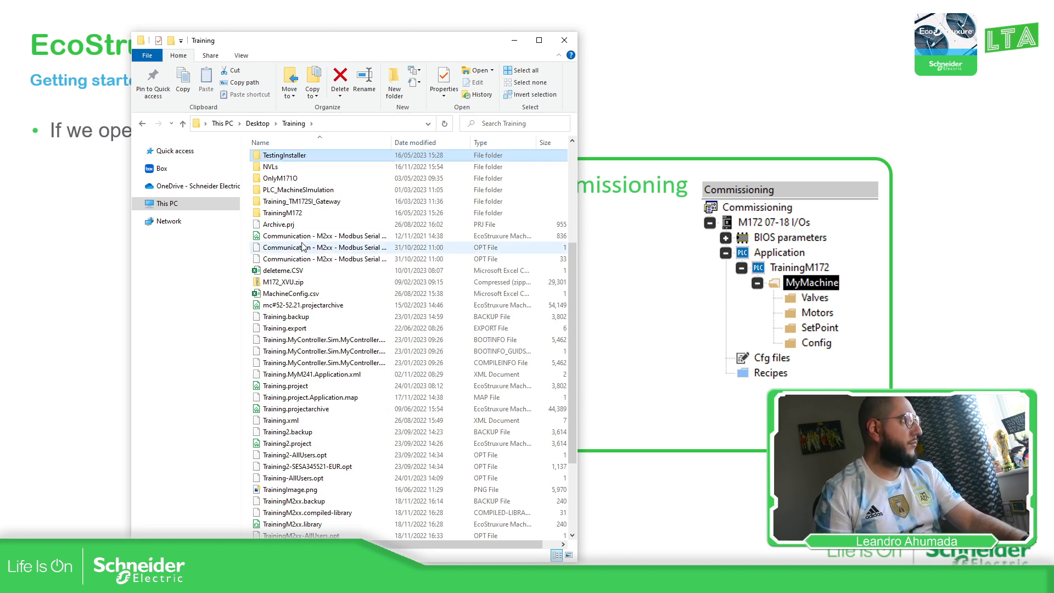
# - Copy TrainingM172.CFN from the TrainingM172 folder into the TestingInstaller folder
pyautogui.scroll(-3, 376, 330)
pyautogui.scroll(5, 307, 236)
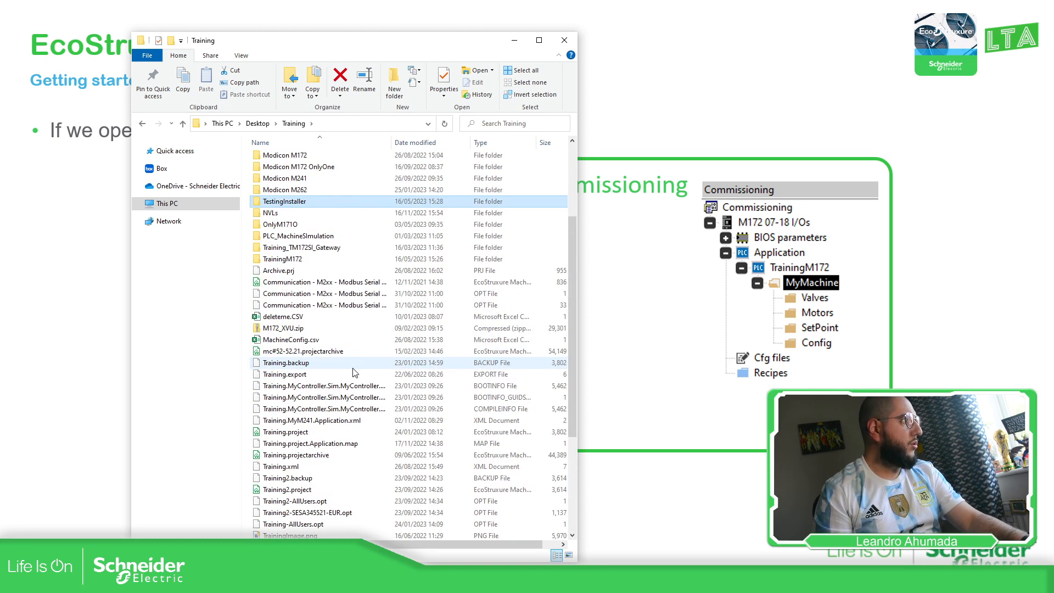
pyautogui.doubleClick(321, 259)
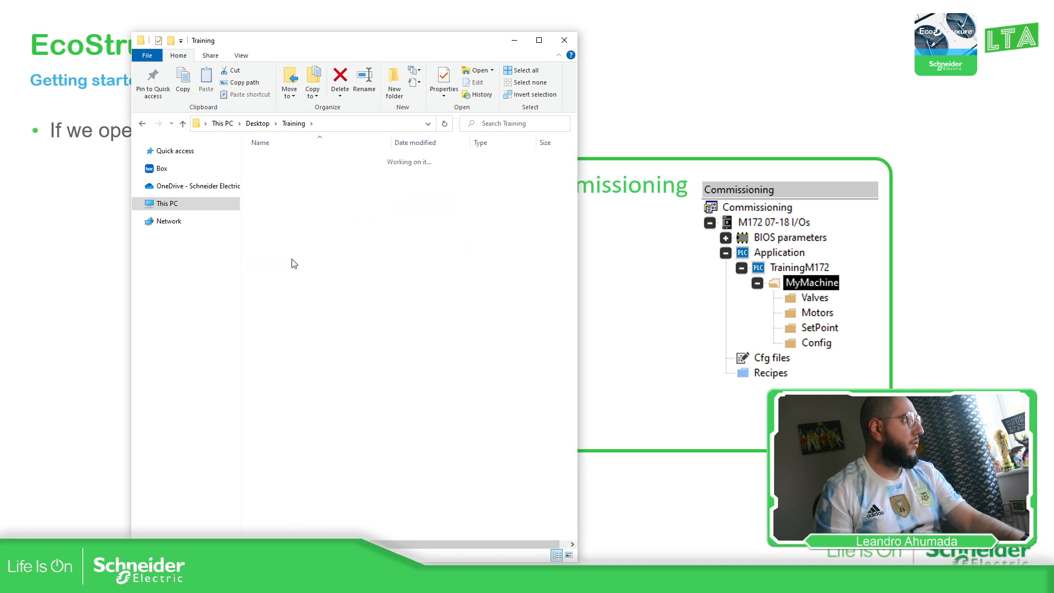
pyautogui.click(340, 378)
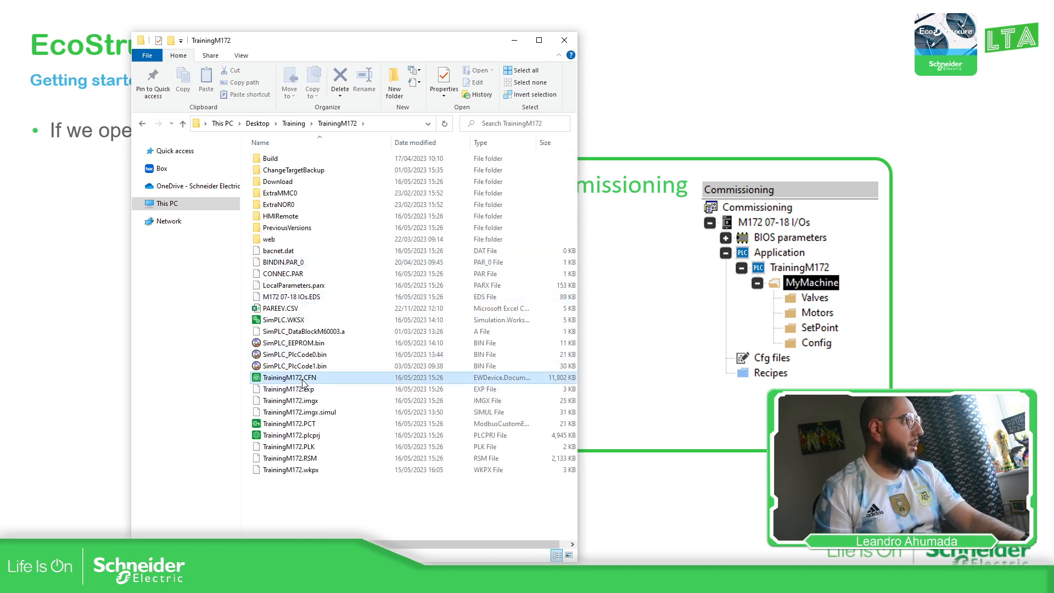
pyautogui.click(294, 123)
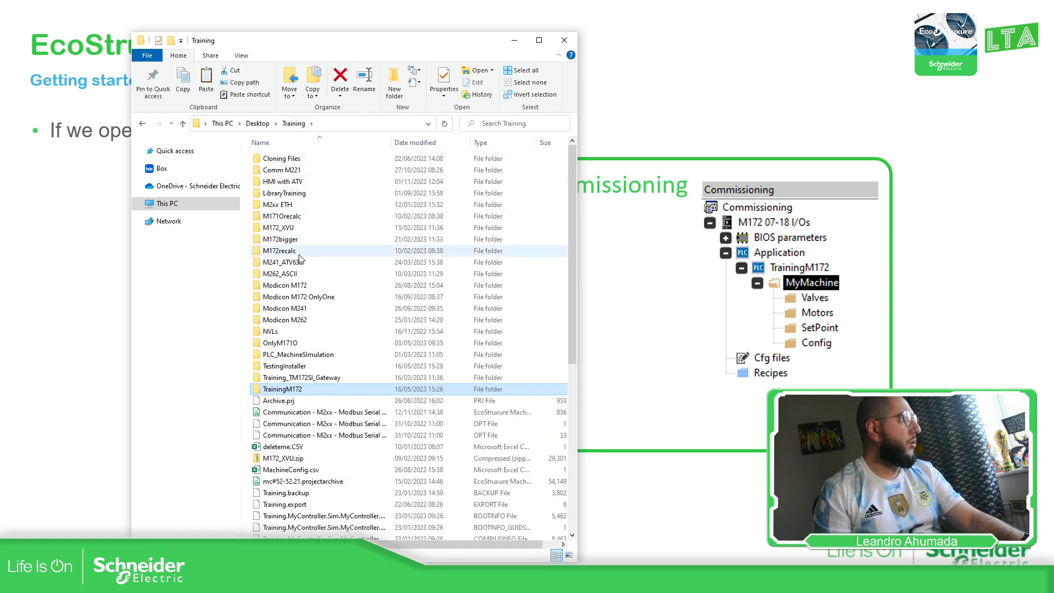
pyautogui.doubleClick(286, 367)
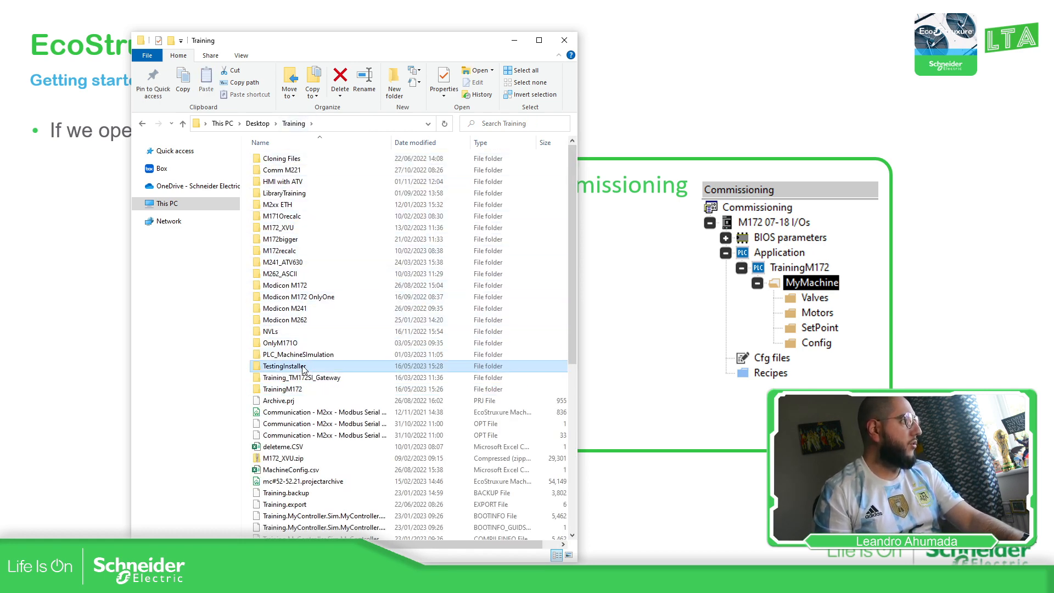
pyautogui.hotkey('ctrl', 'v')
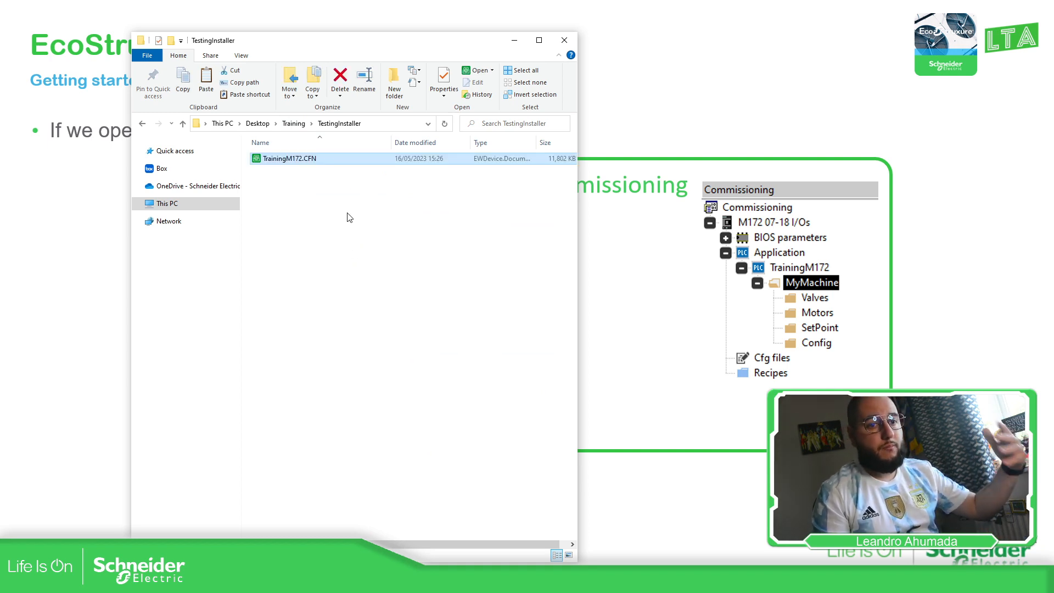
# - Close the open TrainingM172 project and rename its folder in Training to TrainingM1722
pyautogui.click(293, 123)
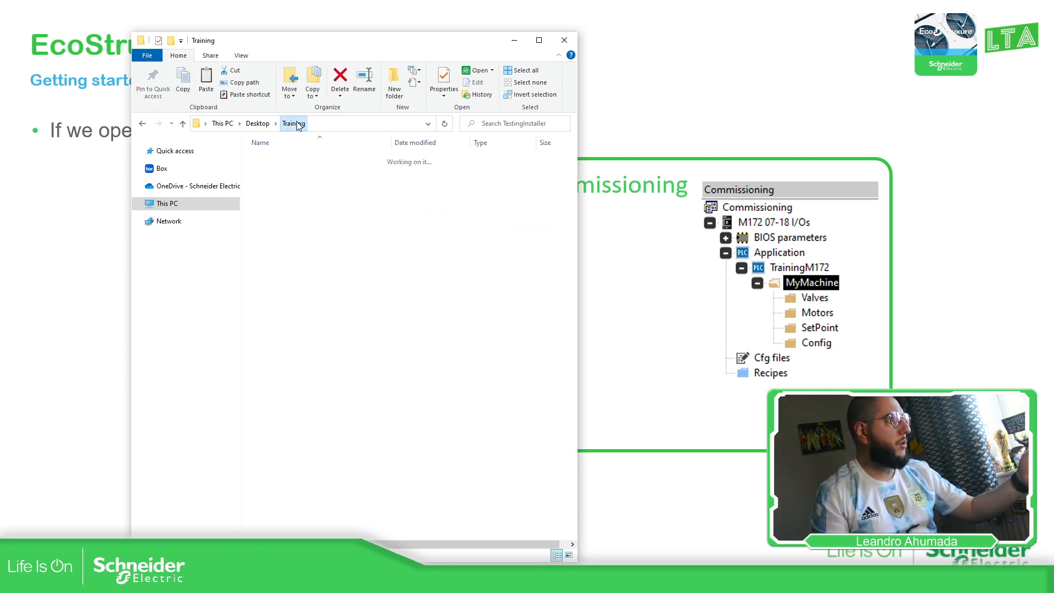
pyautogui.scroll(-2, 332, 377)
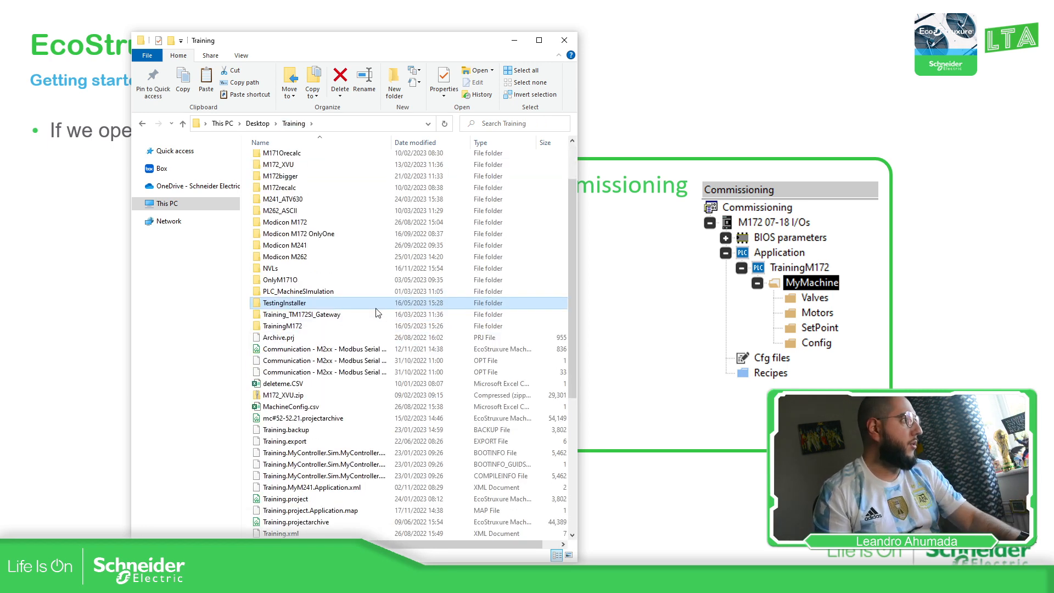
pyautogui.click(291, 326)
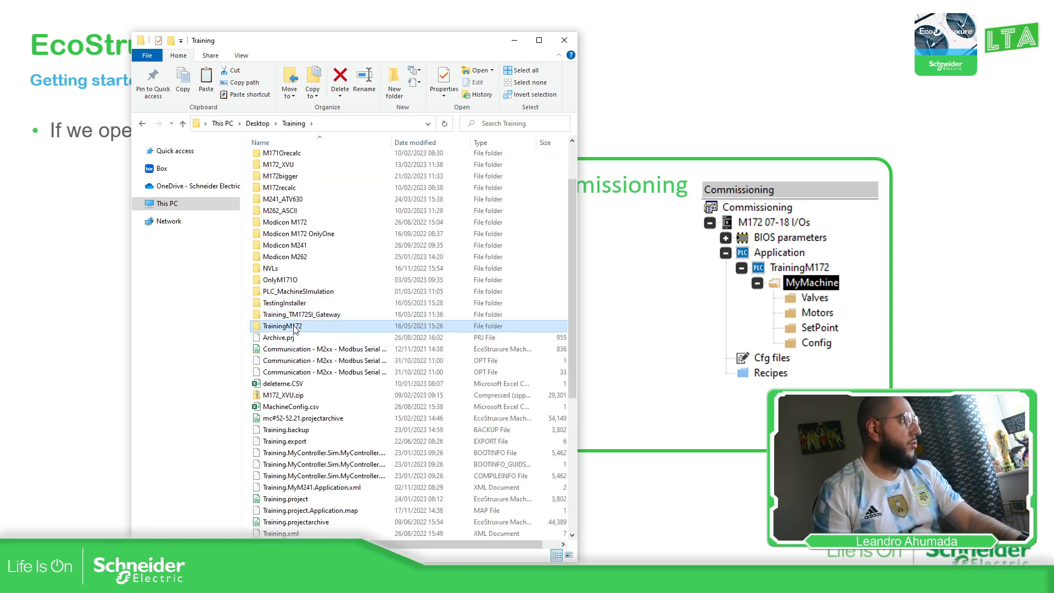
pyautogui.click(305, 326)
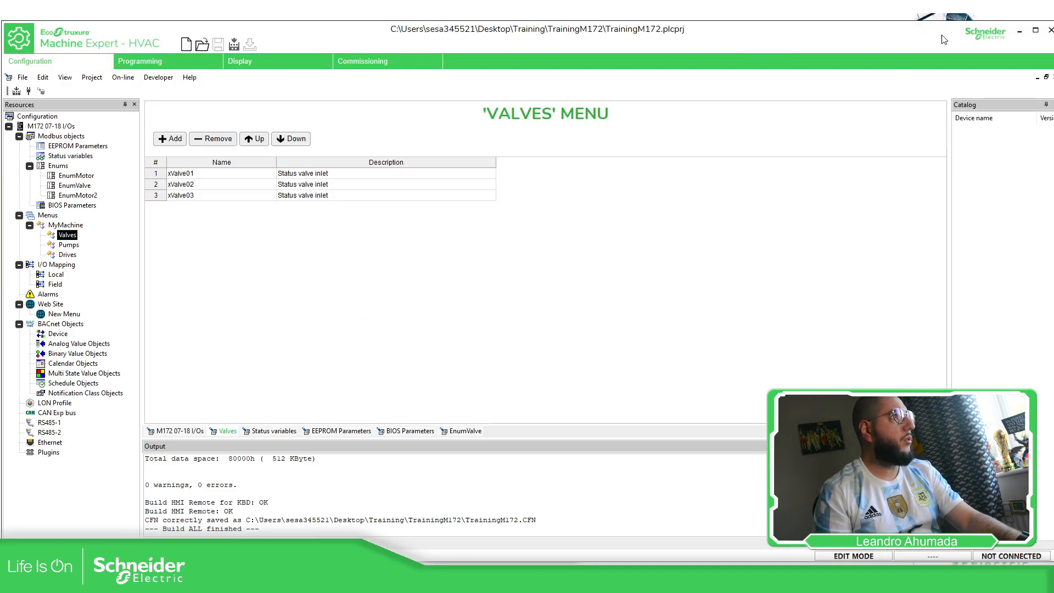
pyautogui.click(1051, 30)
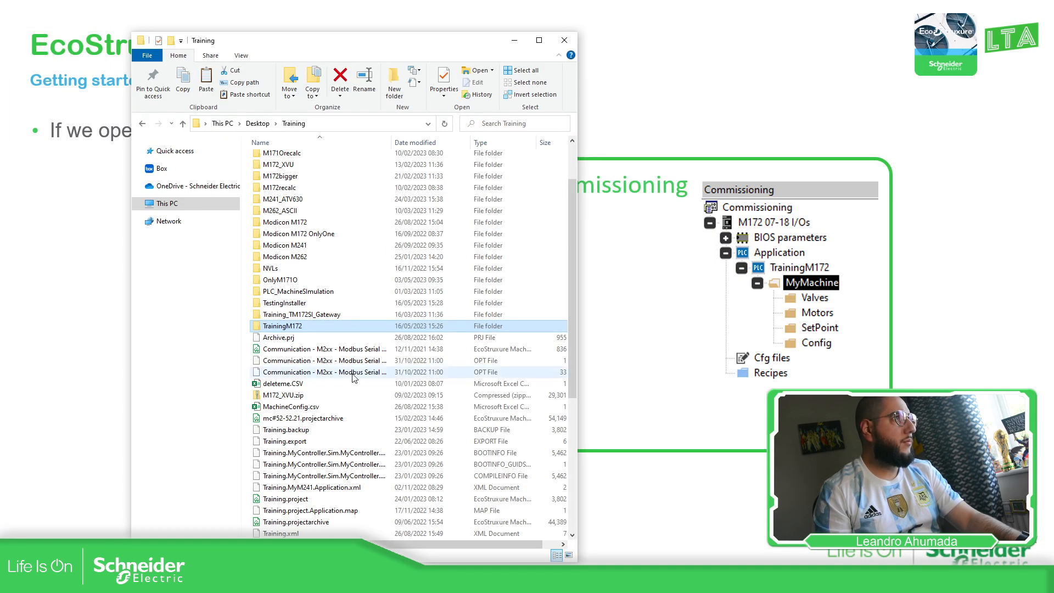
pyautogui.click(311, 327)
pyautogui.click(312, 326)
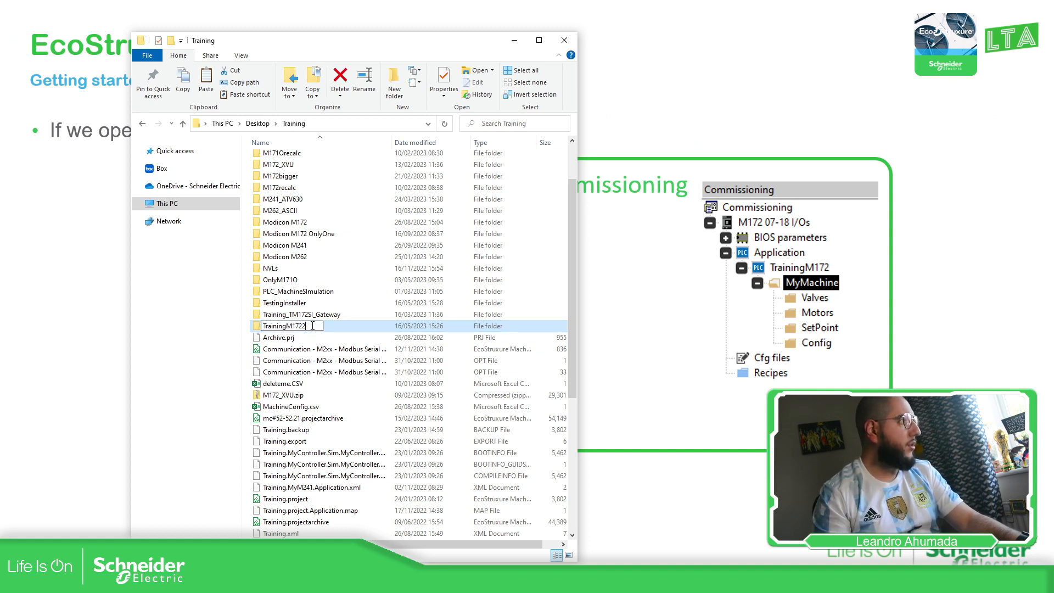
pyautogui.click(335, 314)
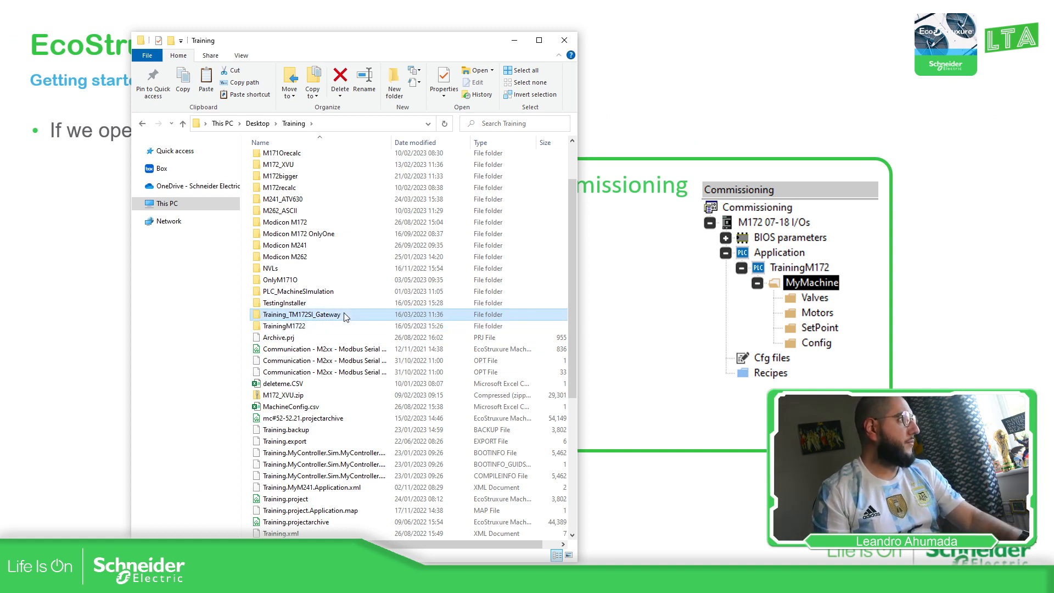
# - Open TrainingM172.CFN from the TestingInstaller folder and expand its PLC tree down to the MyMachine menus
pyautogui.doubleClick(288, 302)
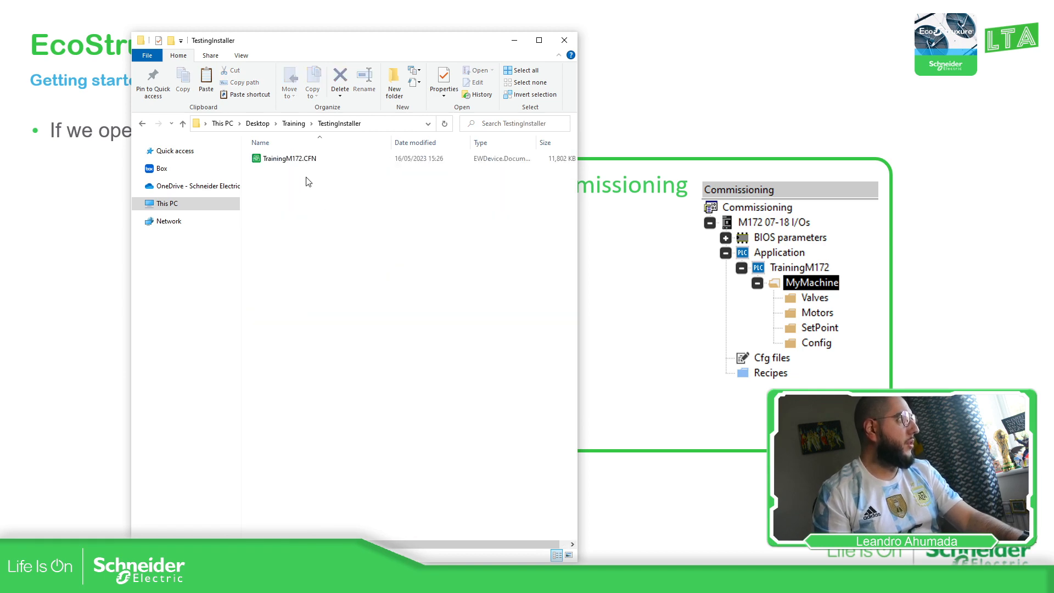
pyautogui.doubleClick(302, 162)
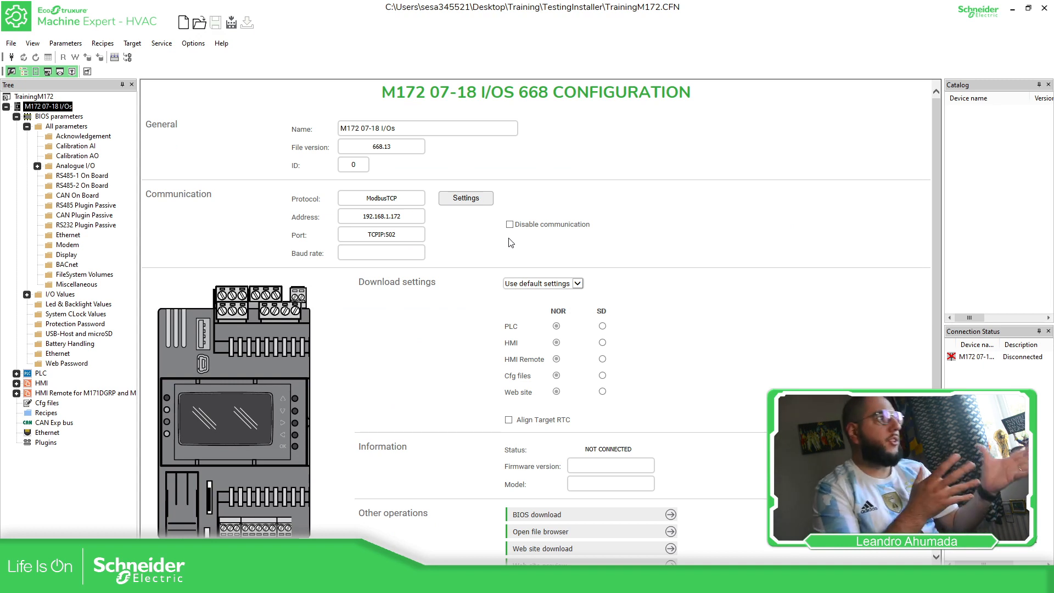
pyautogui.click(17, 373)
pyautogui.click(27, 383)
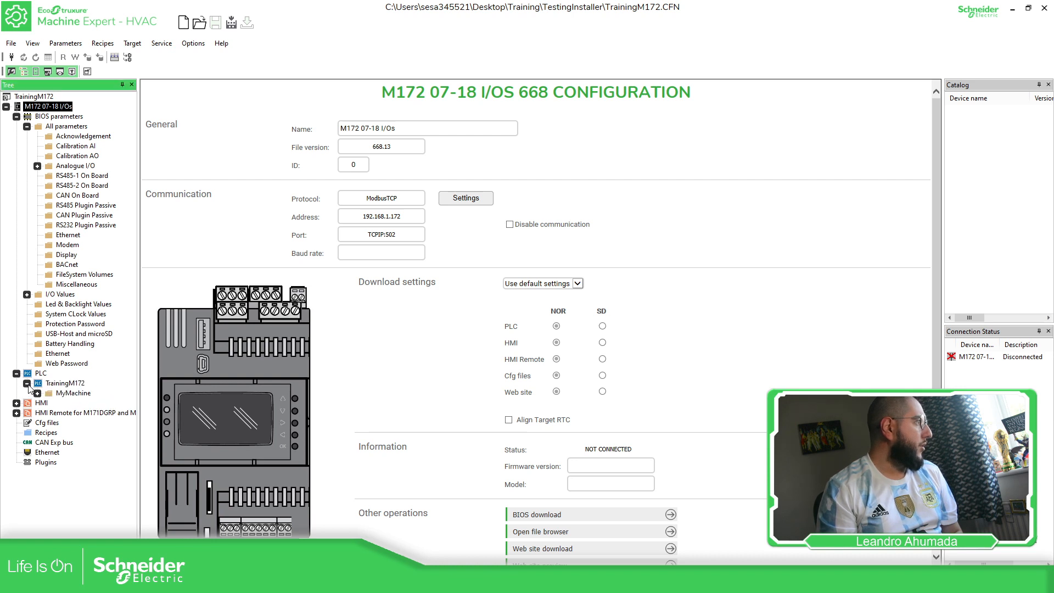
pyautogui.click(37, 393)
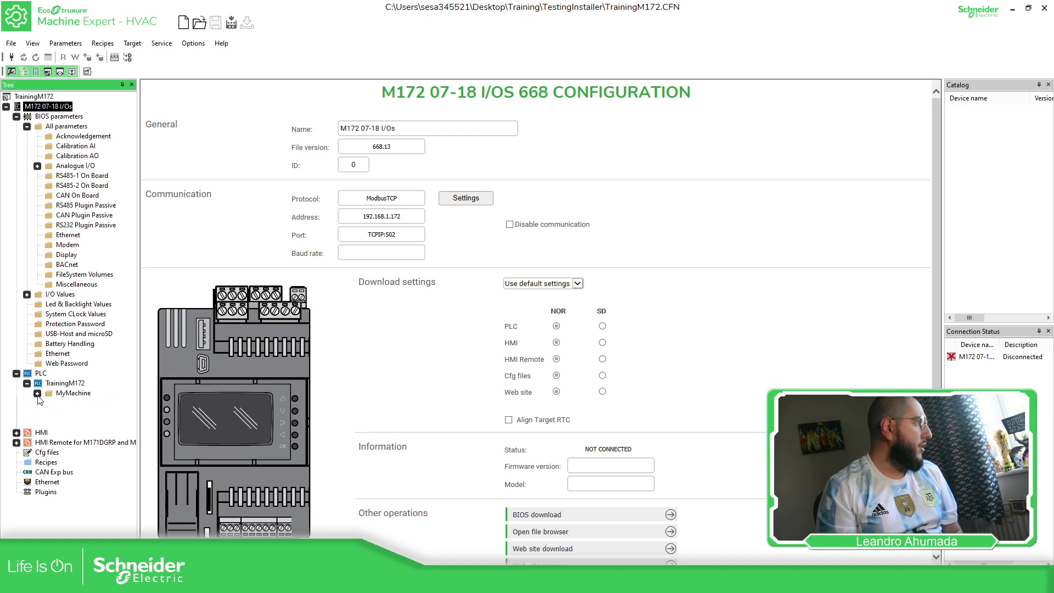
# - Review the Valves, Pumps and Drives pages of MyMachine and the PLC configuration page
pyautogui.click(76, 403)
pyautogui.click(77, 413)
pyautogui.click(75, 423)
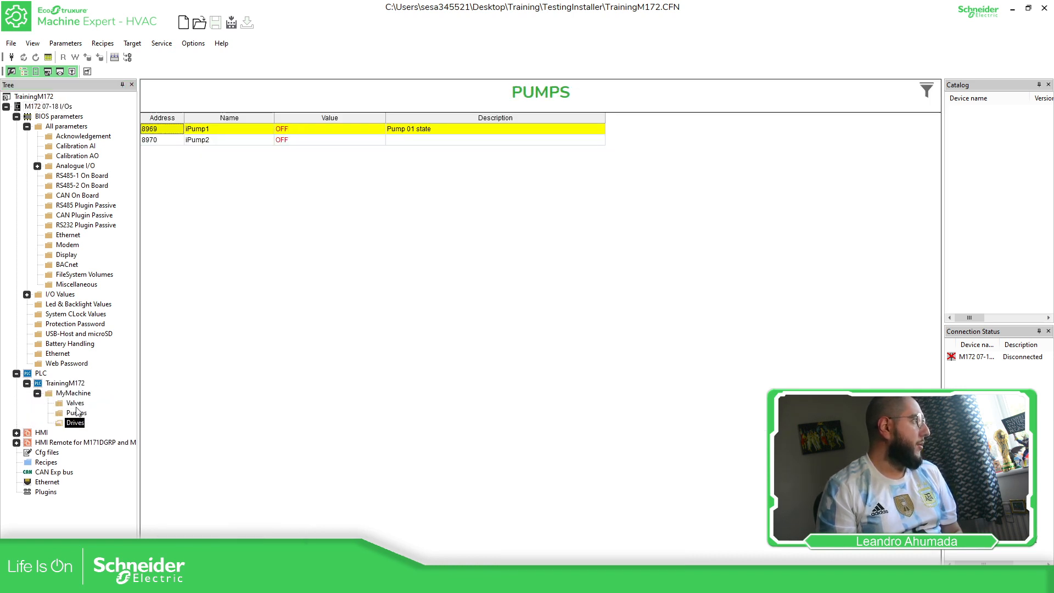
pyautogui.click(66, 384)
pyautogui.click(42, 374)
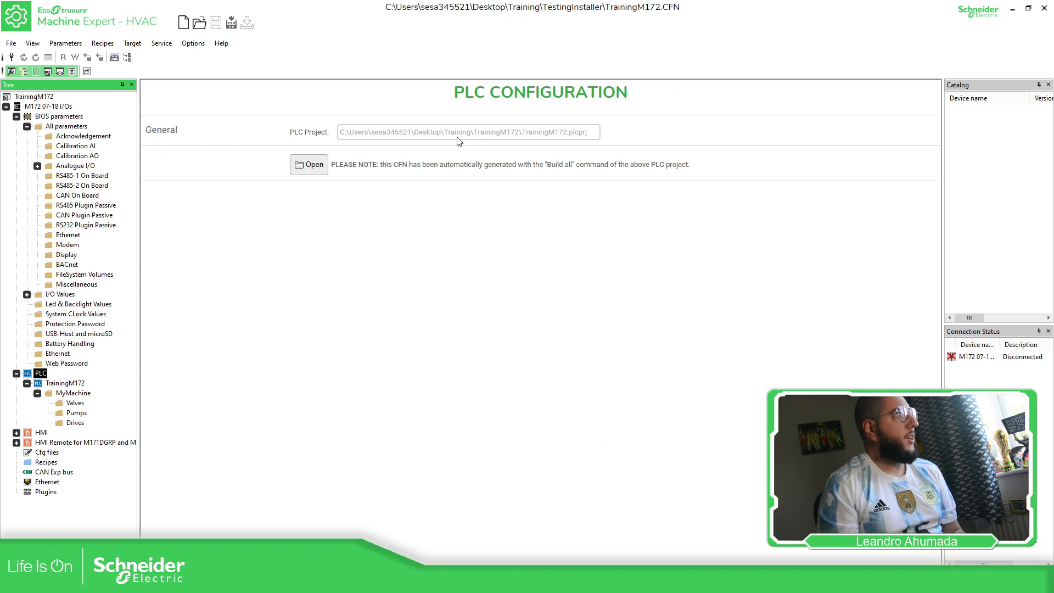
# - Compile the configuration and examine the compilation messages about the PLC project
pyautogui.click(114, 59)
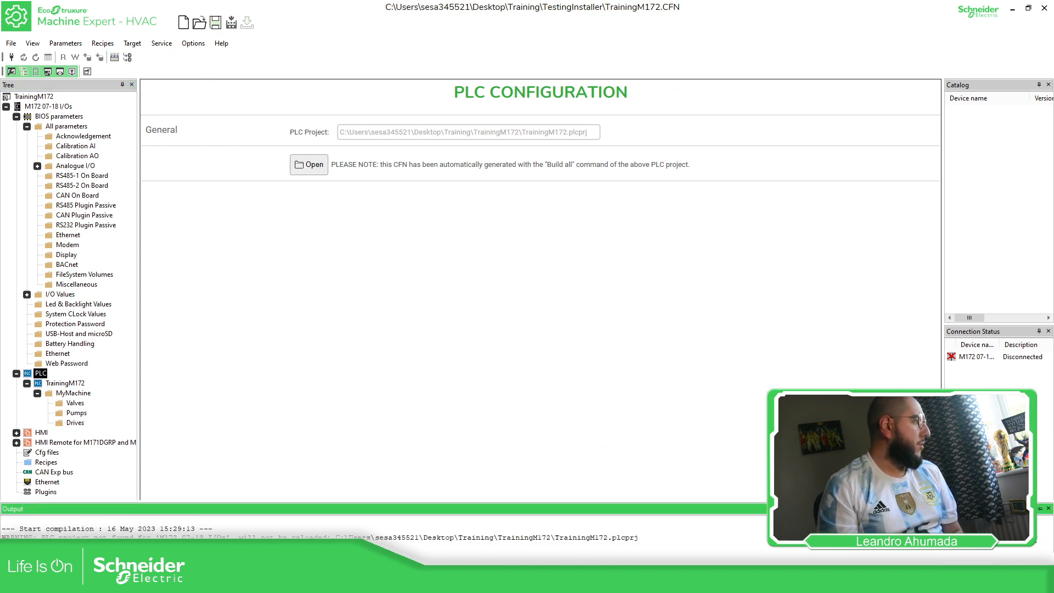
pyautogui.click(306, 470)
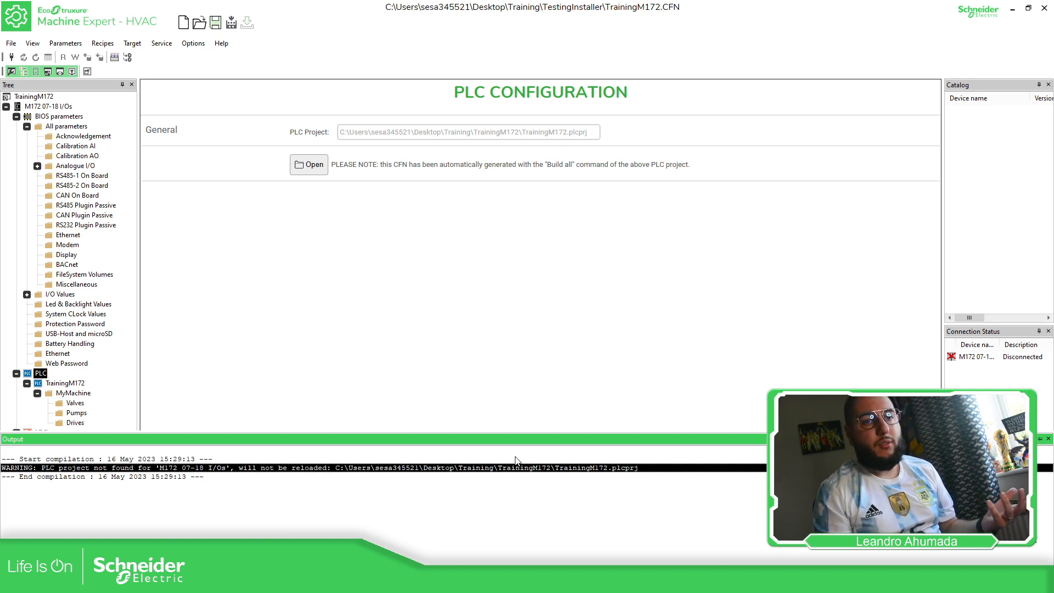
pyautogui.click(456, 382)
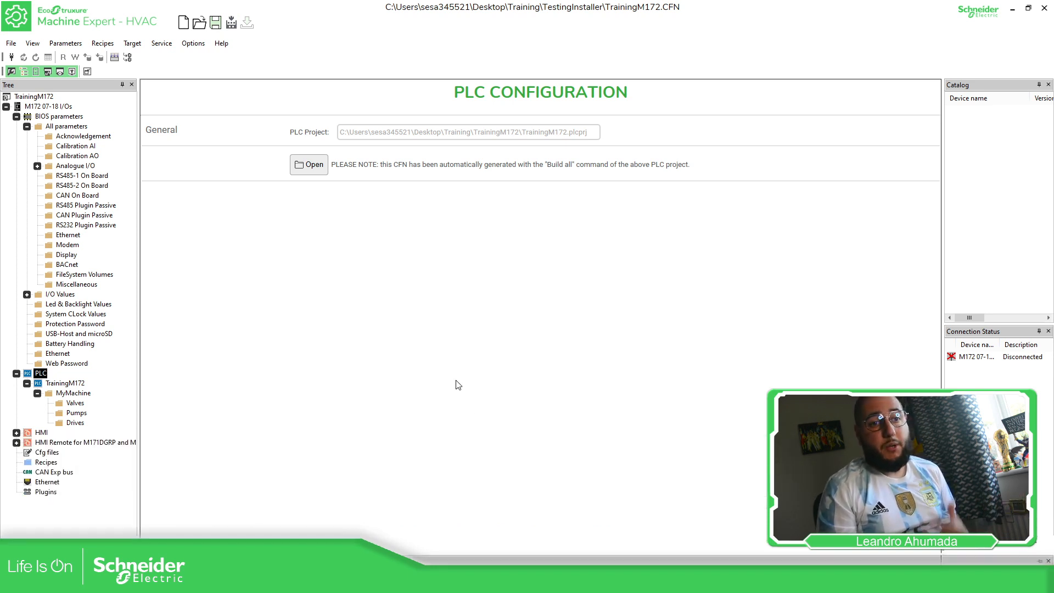
# - Connect to the M172 07-18 I/Os controller and open the Valves parameters of MyMachine
pyautogui.click(34, 106)
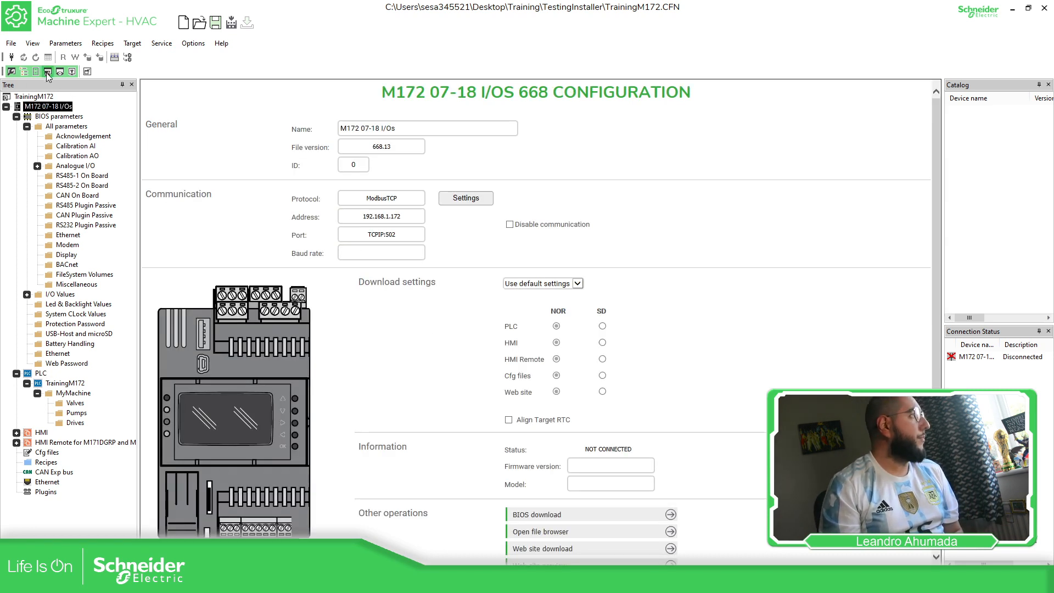
pyautogui.click(12, 57)
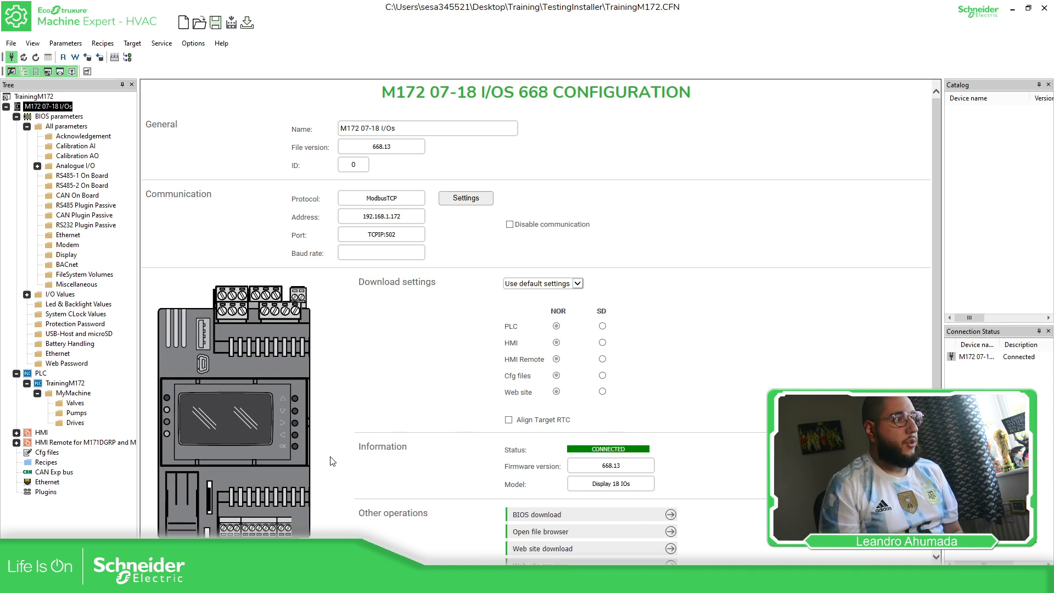
pyautogui.click(76, 404)
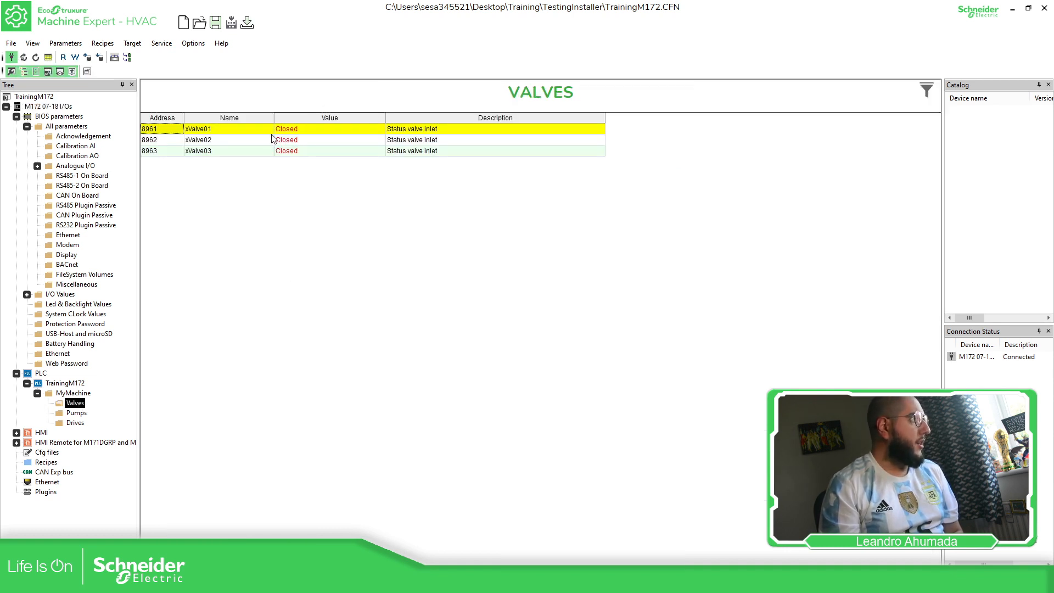
# - Set xValve02 to Opened and write it to the controller
pyautogui.click(362, 139)
pyautogui.click(362, 139)
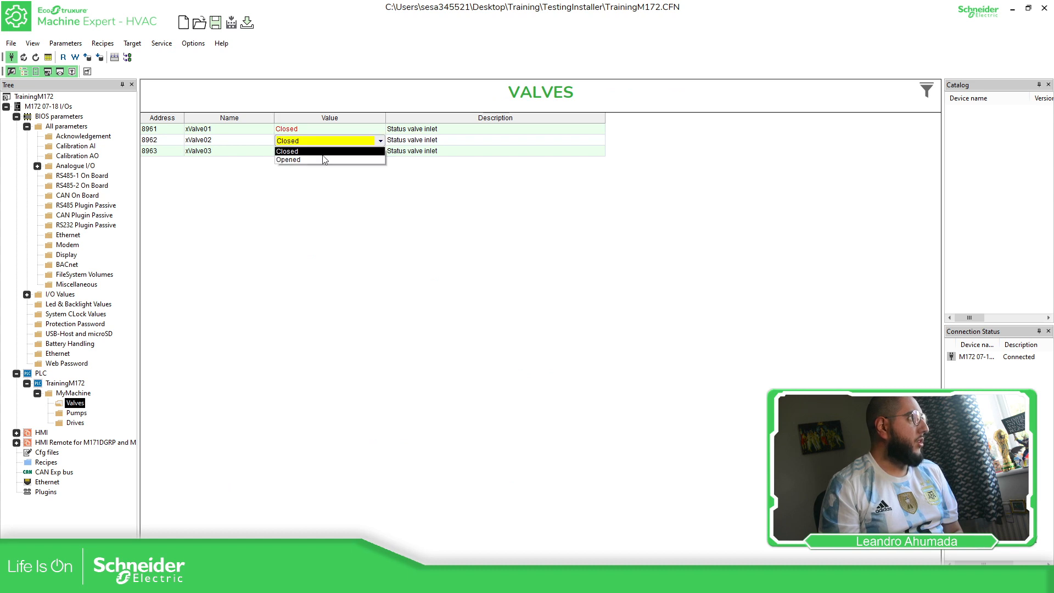
pyautogui.click(294, 164)
pyautogui.click(81, 60)
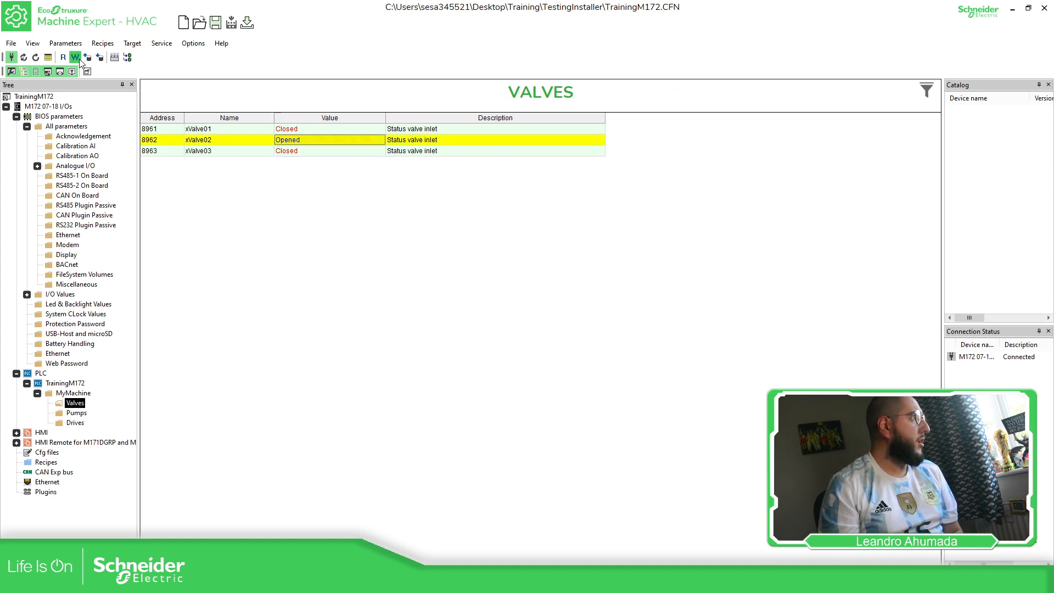